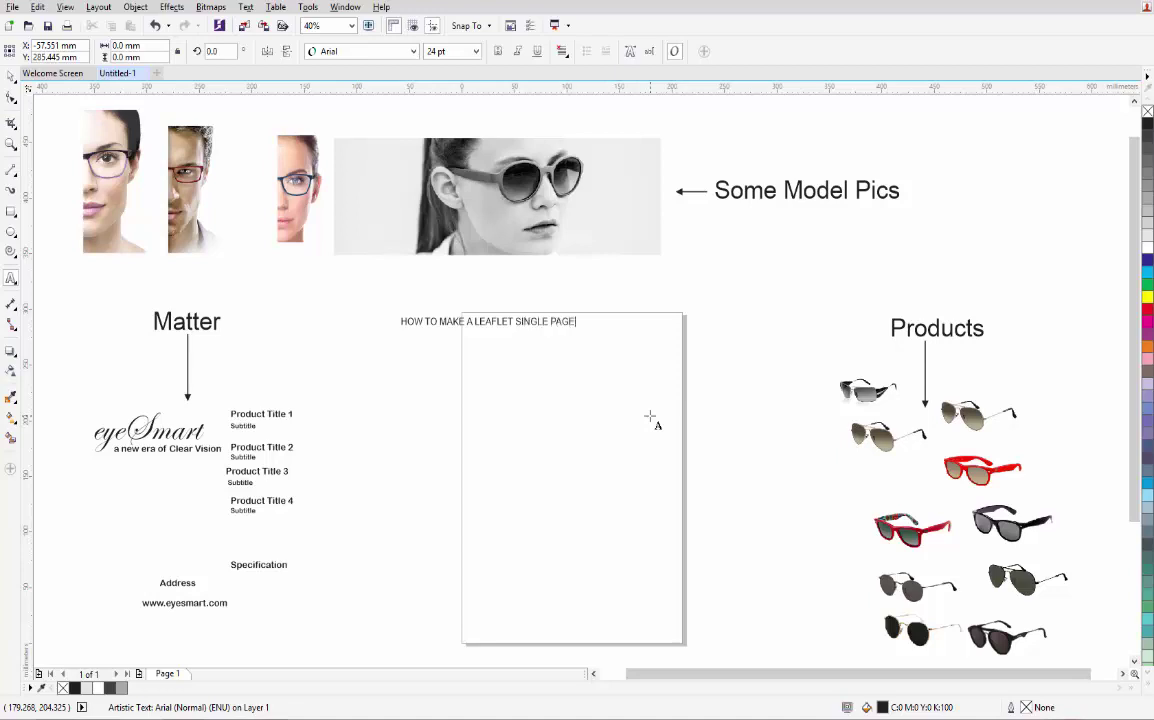
Step: Enlarge the heading "HOW TO MAKE A LEAFLET SINGLE PAGE" to about 46 pt, then delete it from the page
click(10, 76)
drag(579, 329, 737, 398)
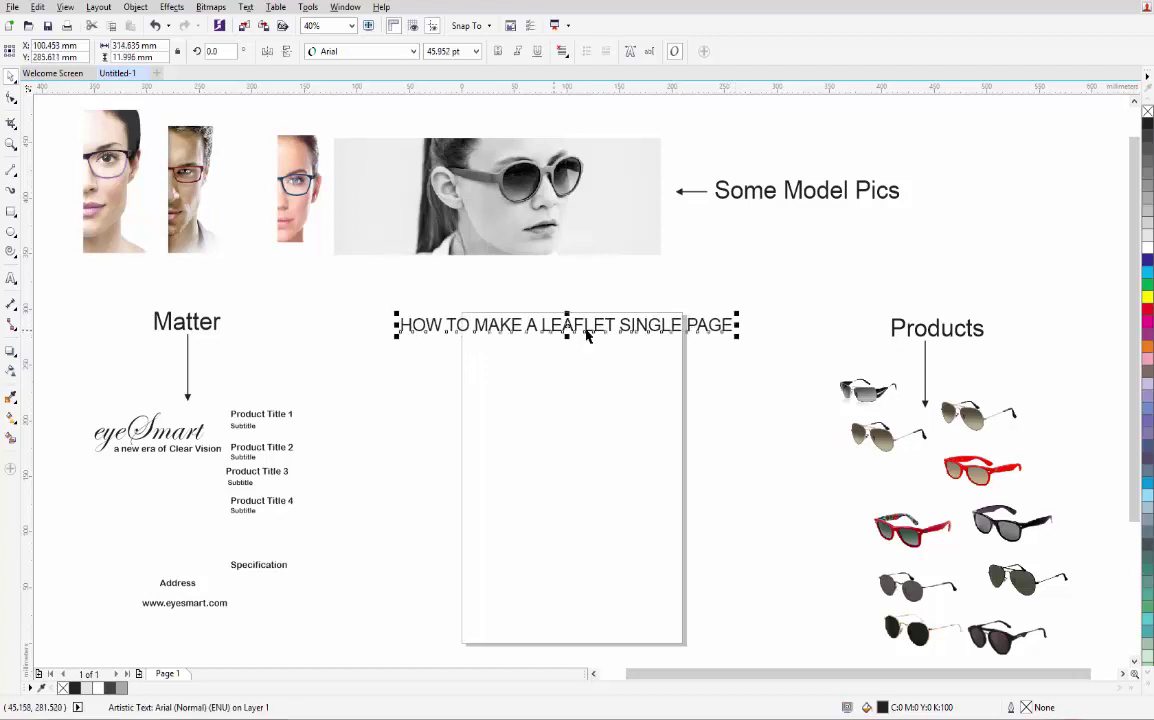
click(673, 460)
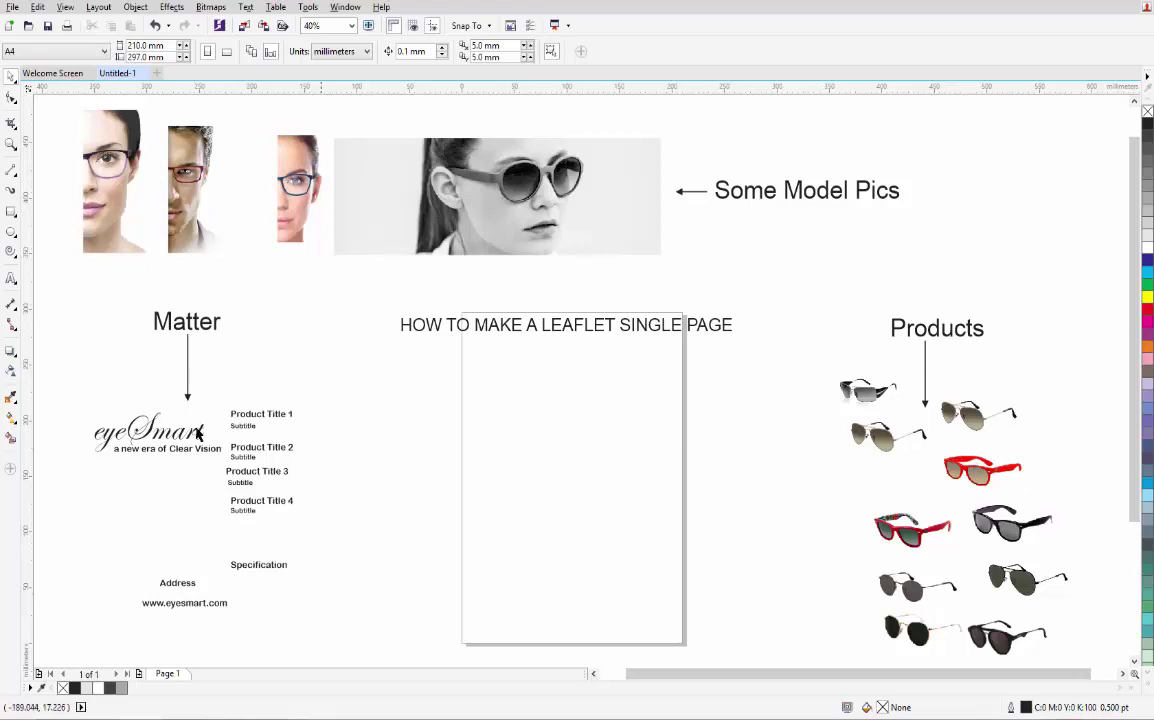
click(715, 325)
key(Delete)
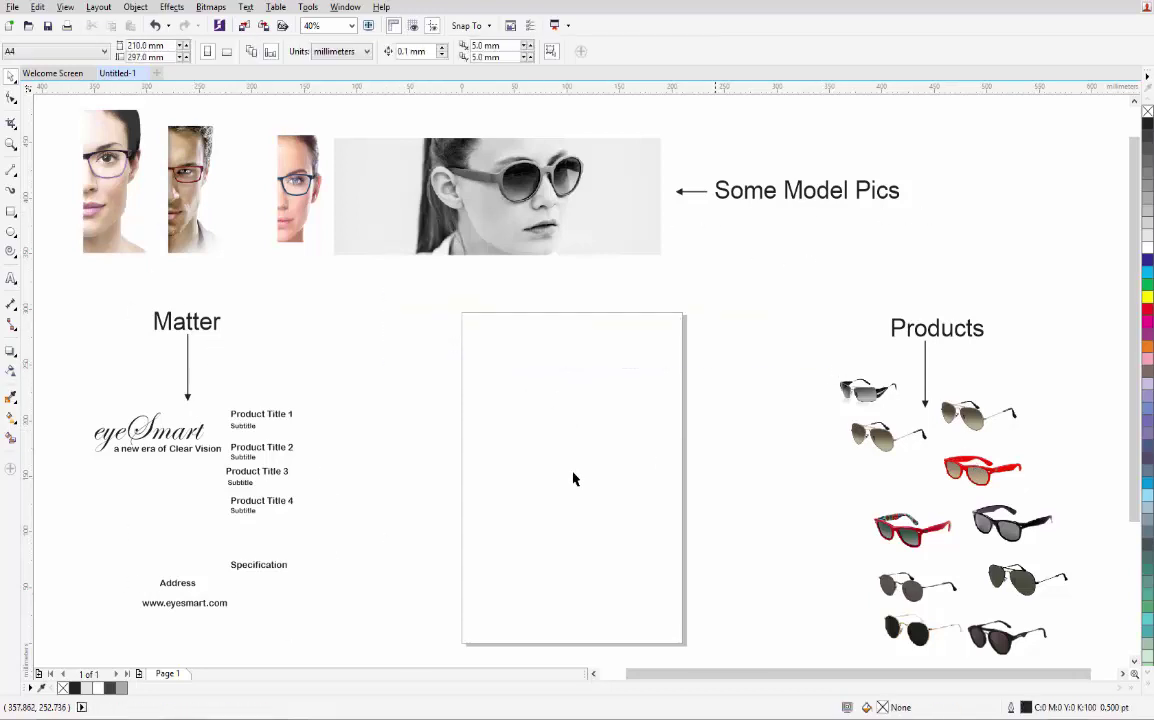
Step: Create a page-sized black rectangle without outline and a copy of it reduced to about 79 mm tall along the page's lower edge
double_click(13, 214)
click(11, 78)
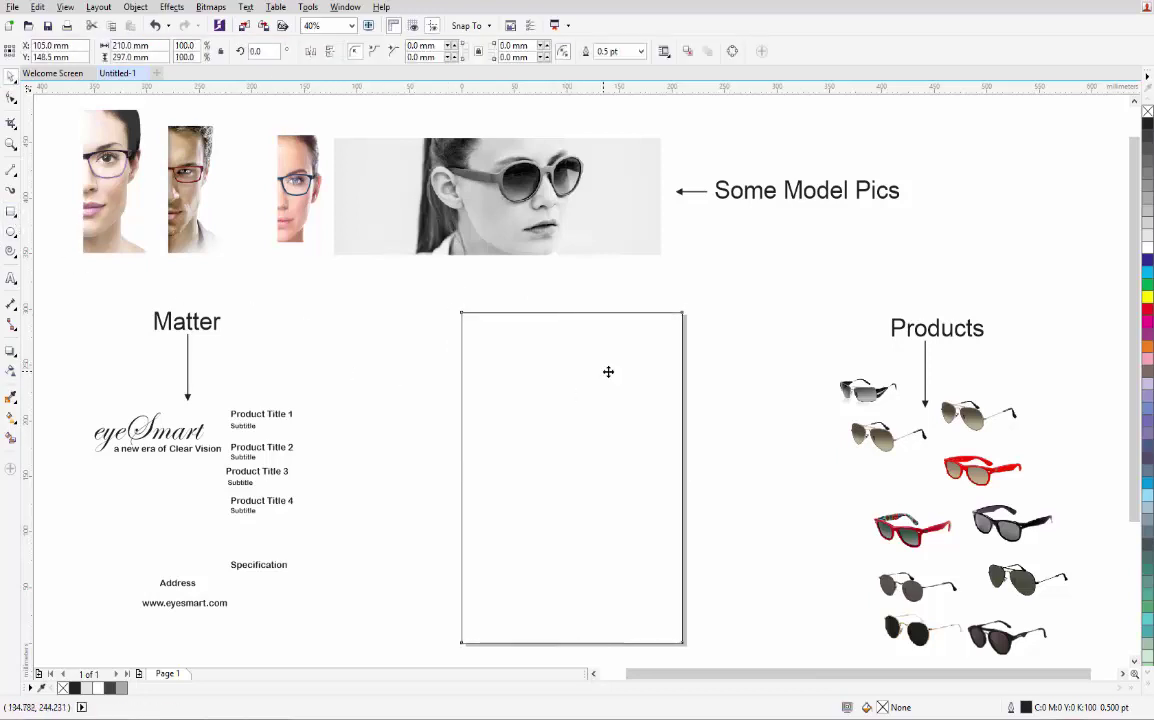
click(1147, 121)
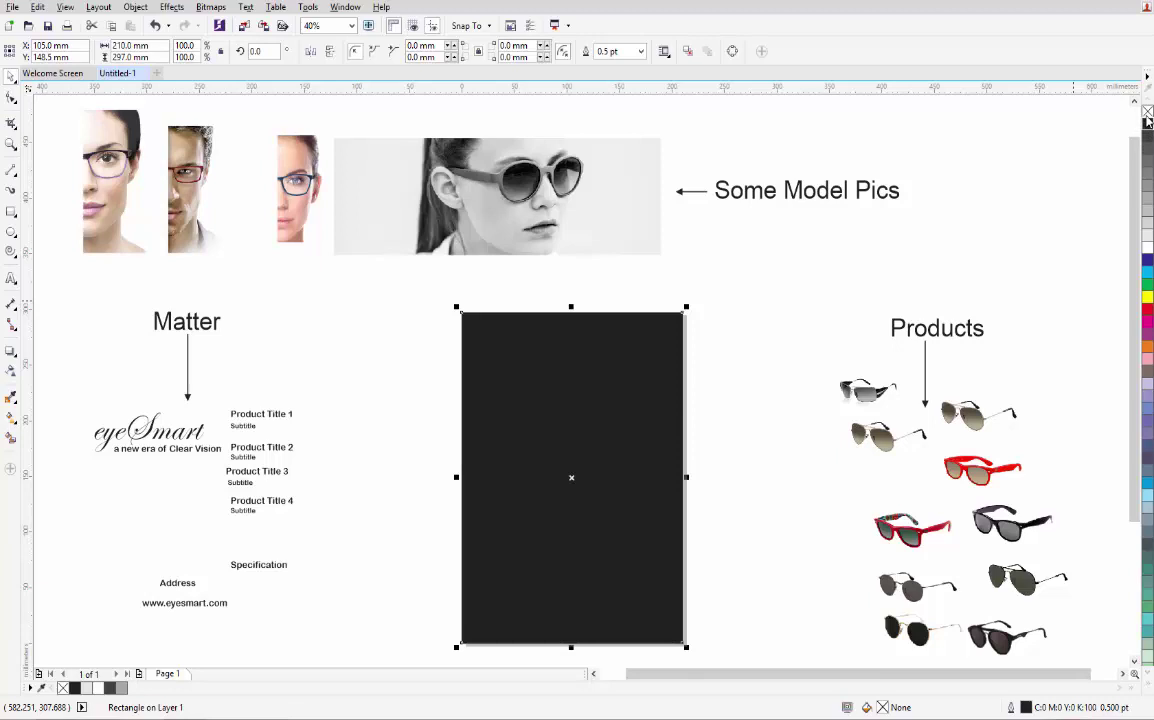
right_click(1147, 110)
drag(570, 305, 572, 549)
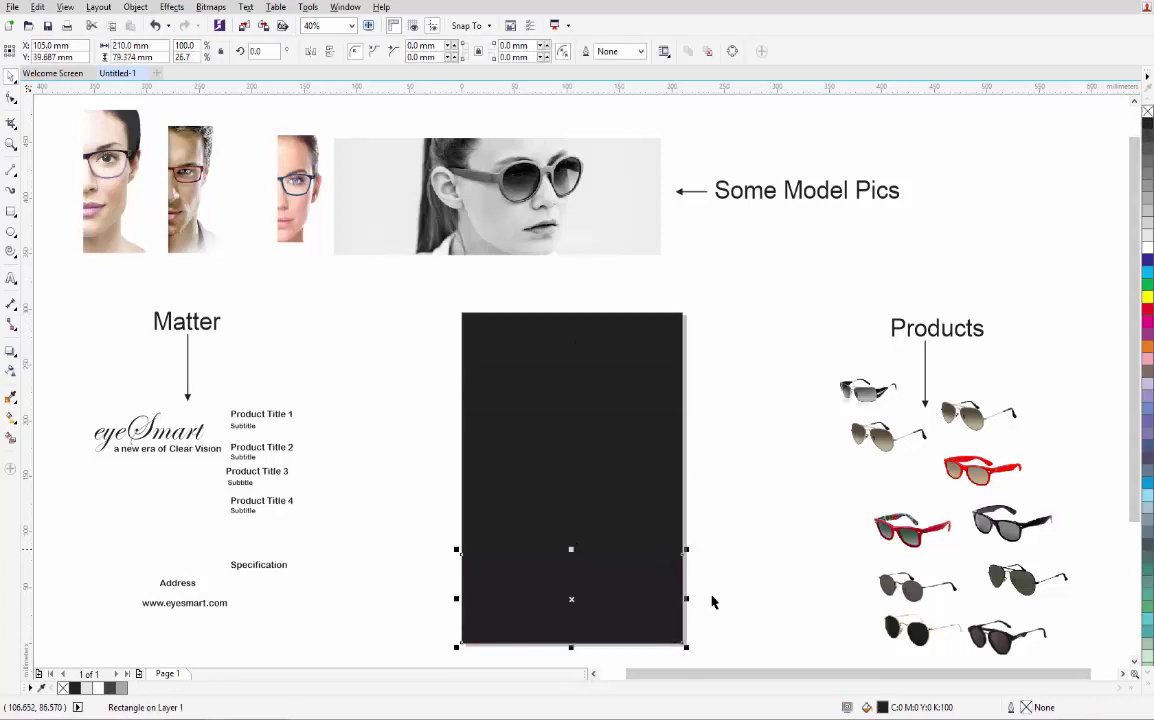
Step: Fill the short lower rectangle with a vertical gradient from 90% black at its base to C75 M68 Y66 K90 at its upper edge
click(1148, 140)
key(g)
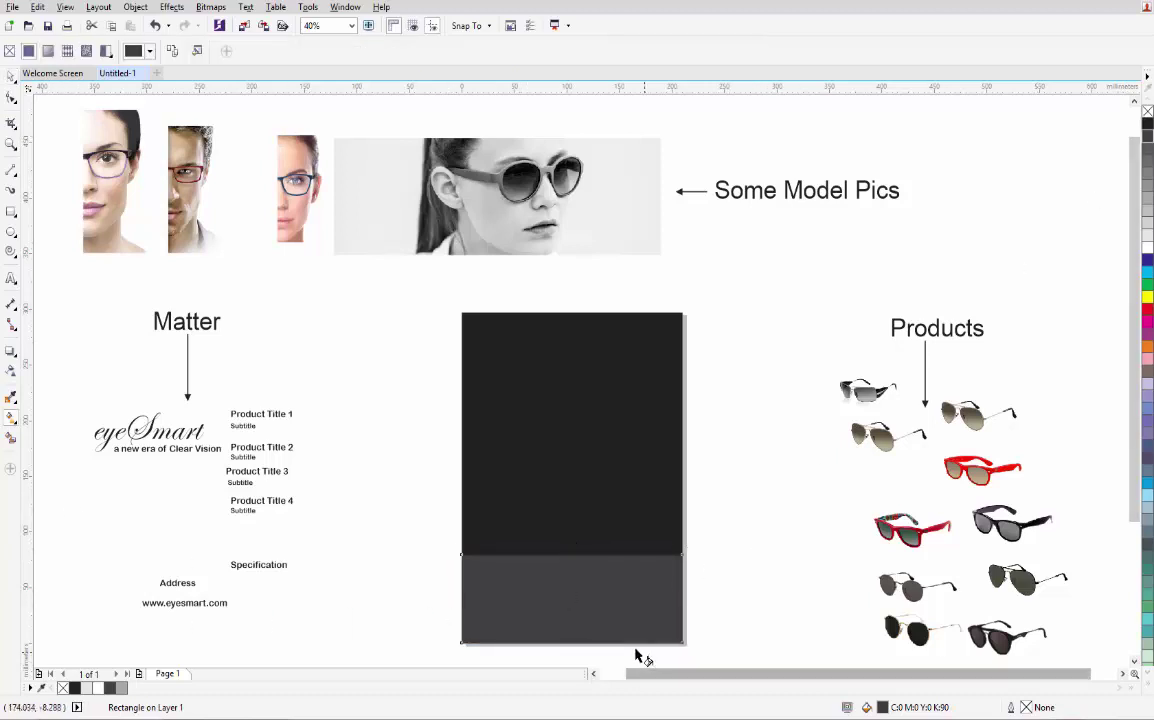
drag(567, 640, 567, 545)
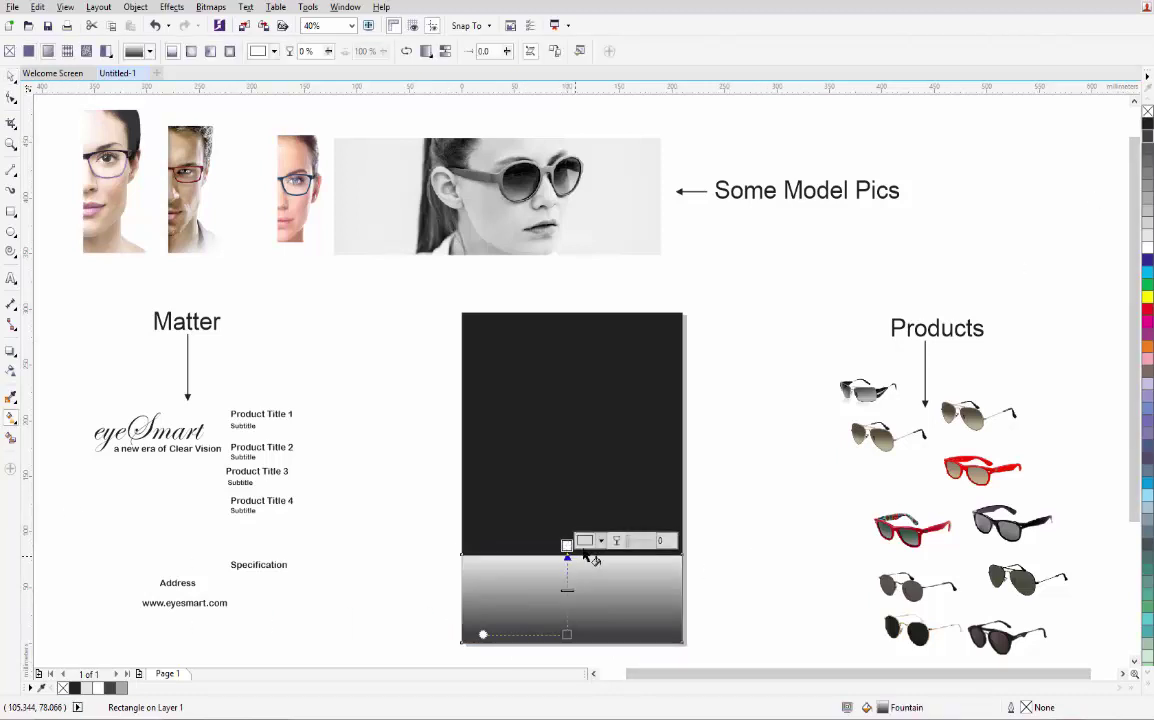
click(589, 541)
drag(594, 660, 587, 682)
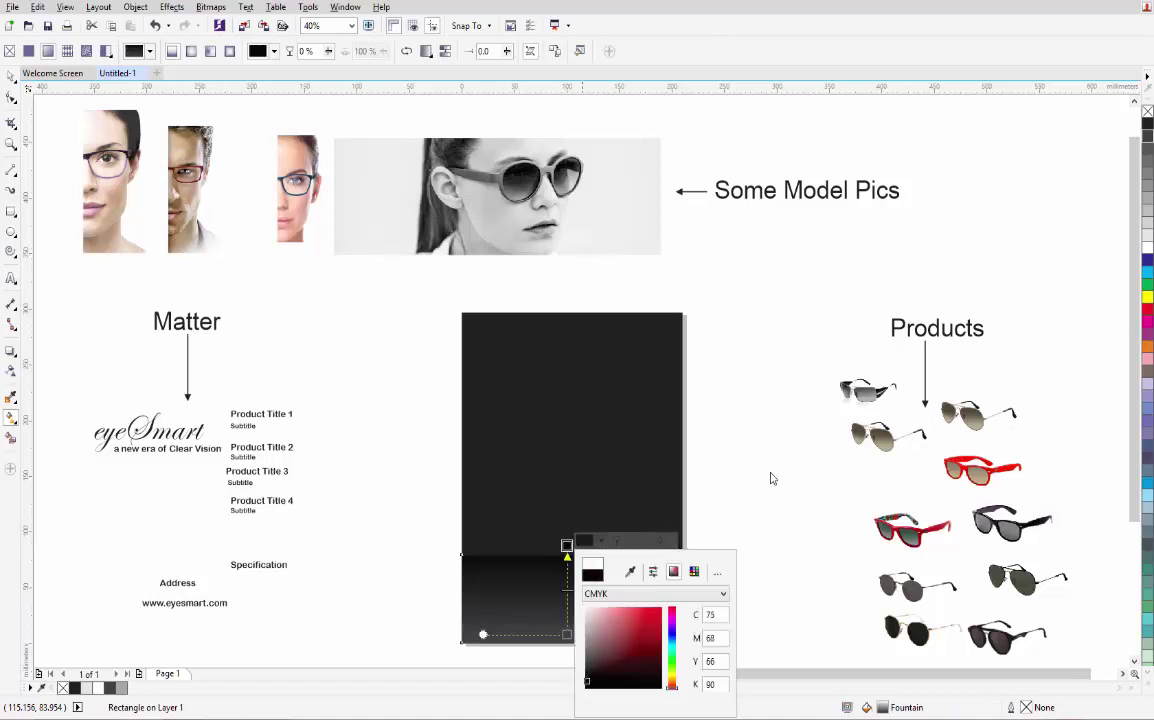
click(10, 78)
click(10, 78)
click(735, 497)
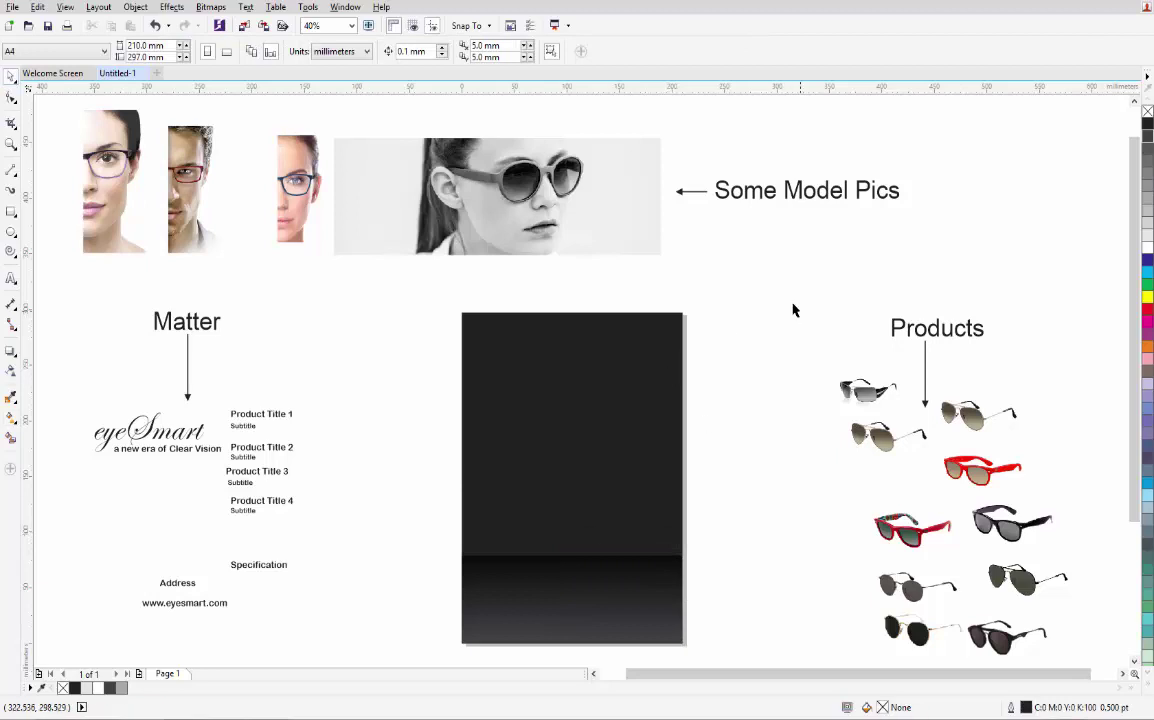
Step: Move the first woman's colour portrait onto the page and align it with the page rectangle's left and top edges
click(544, 212)
mouse_move(552, 197)
mouse_down()
mouse_move(595, 351)
mouse_move(554, 195)
mouse_up()
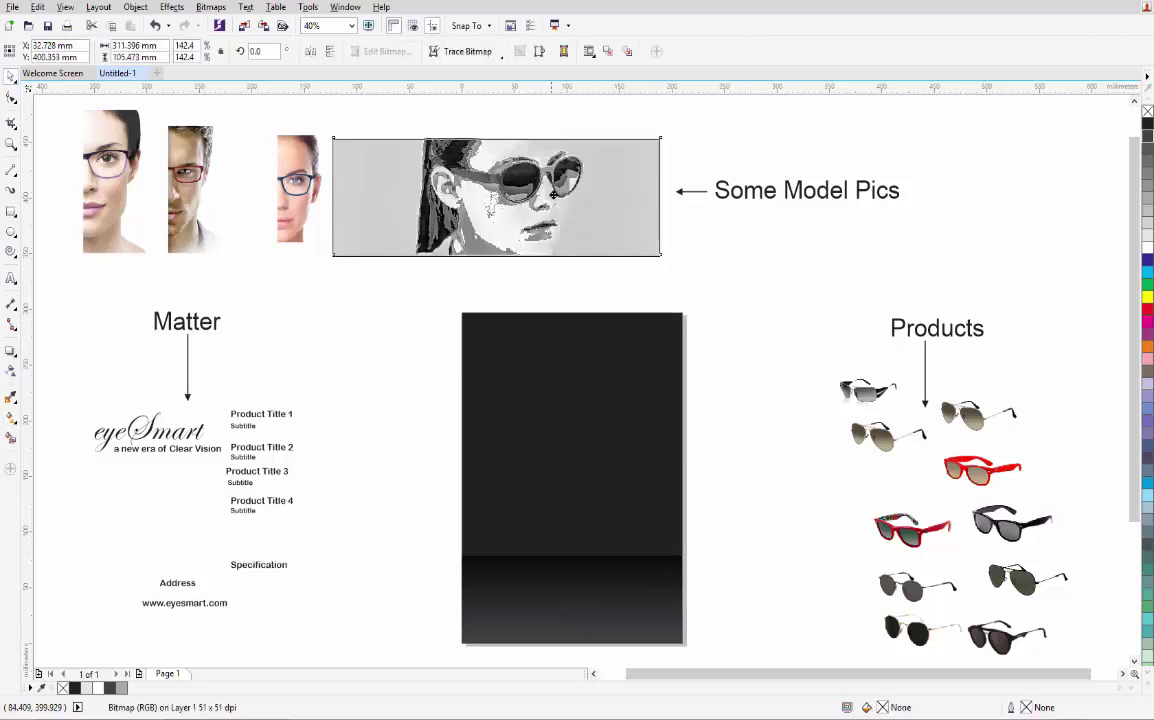
drag(92, 196, 549, 405)
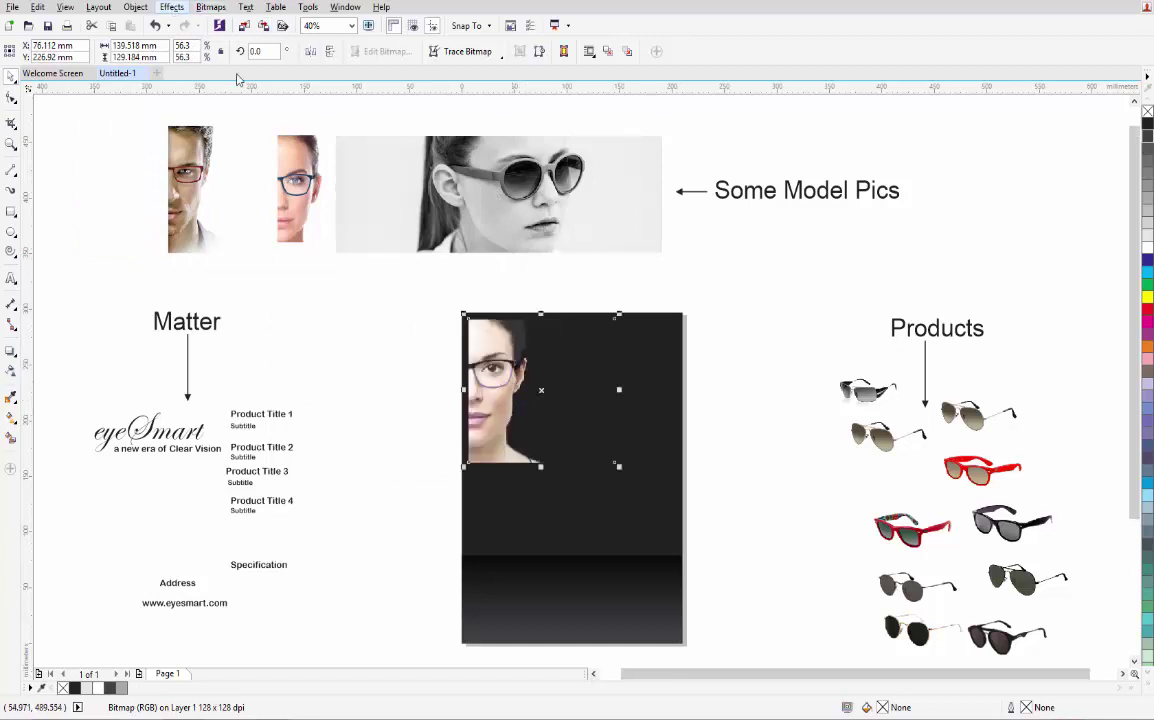
shift+click(530, 523)
key(l)
click(767, 430)
click(511, 404)
shift+click(597, 541)
key(t)
Step: Enlarge the colour portrait proportionally to about 236 by 218 mm so it reaches down to the gradient band
click(800, 328)
click(509, 425)
drag(612, 461, 734, 560)
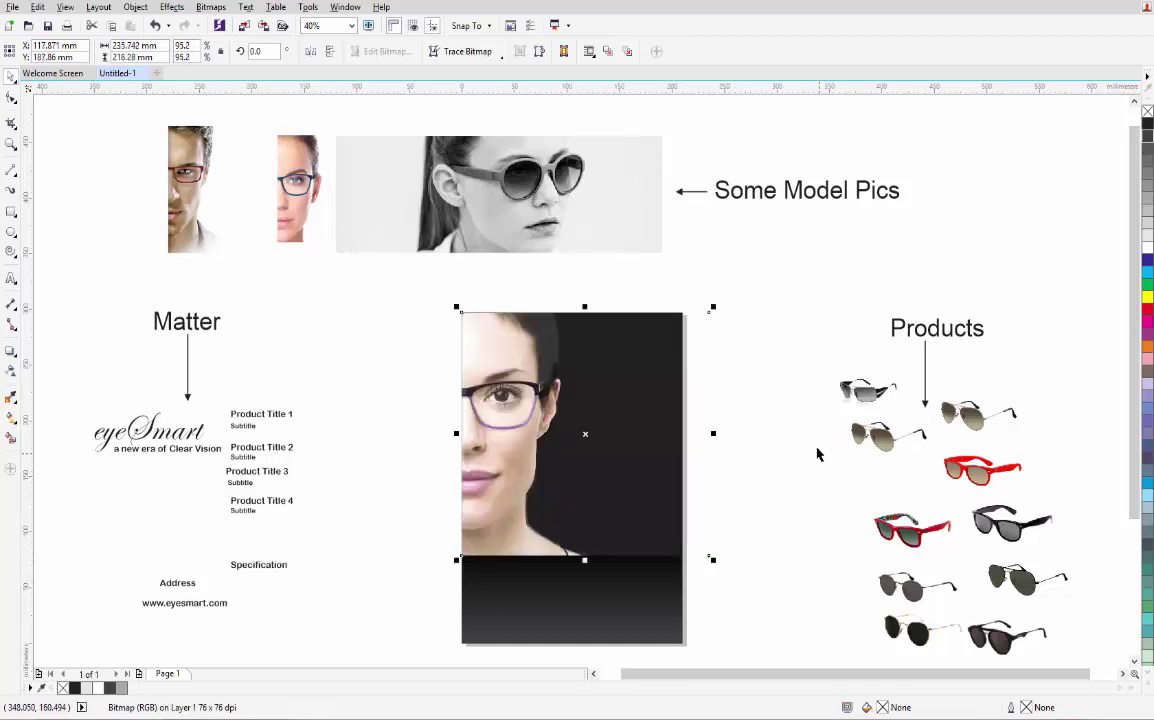
click(817, 453)
Step: Change the fill of the page-sized rectangle behind the portrait to 10% black
click(504, 424)
click(637, 402)
alt+click(643, 383)
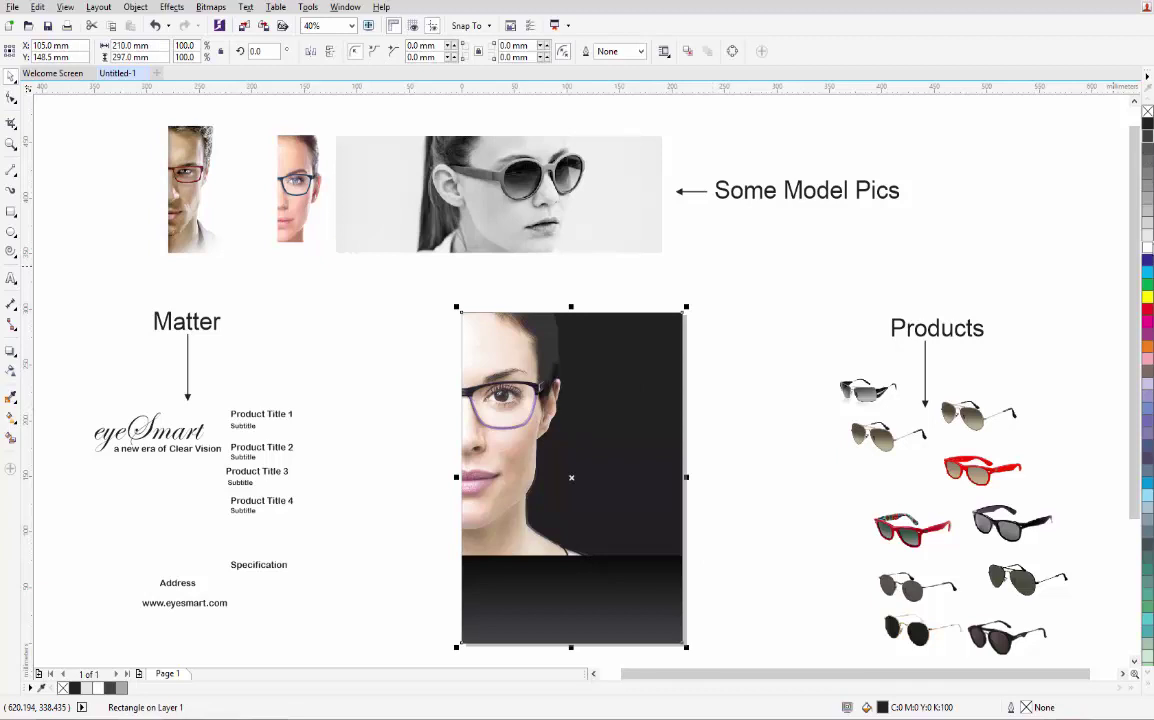
click(1147, 235)
click(773, 352)
Step: PowerClip the colour portrait inside the light grey page rectangle and position it against the page's left edge
click(490, 386)
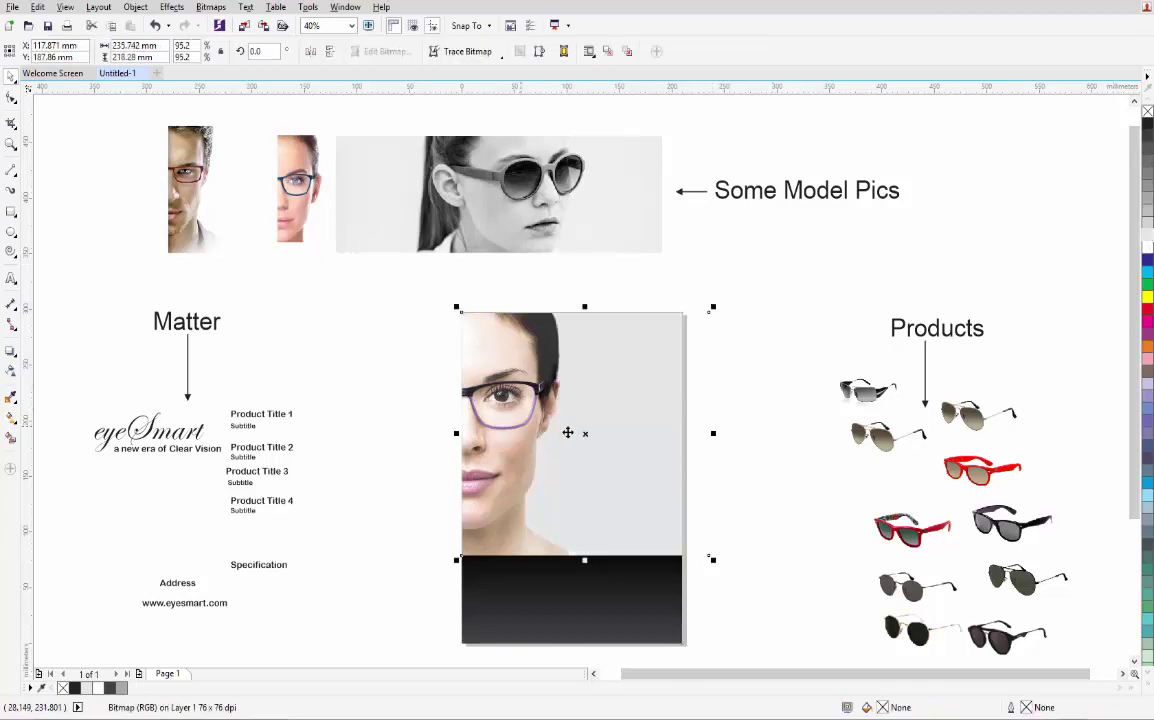
drag(497, 403, 614, 404)
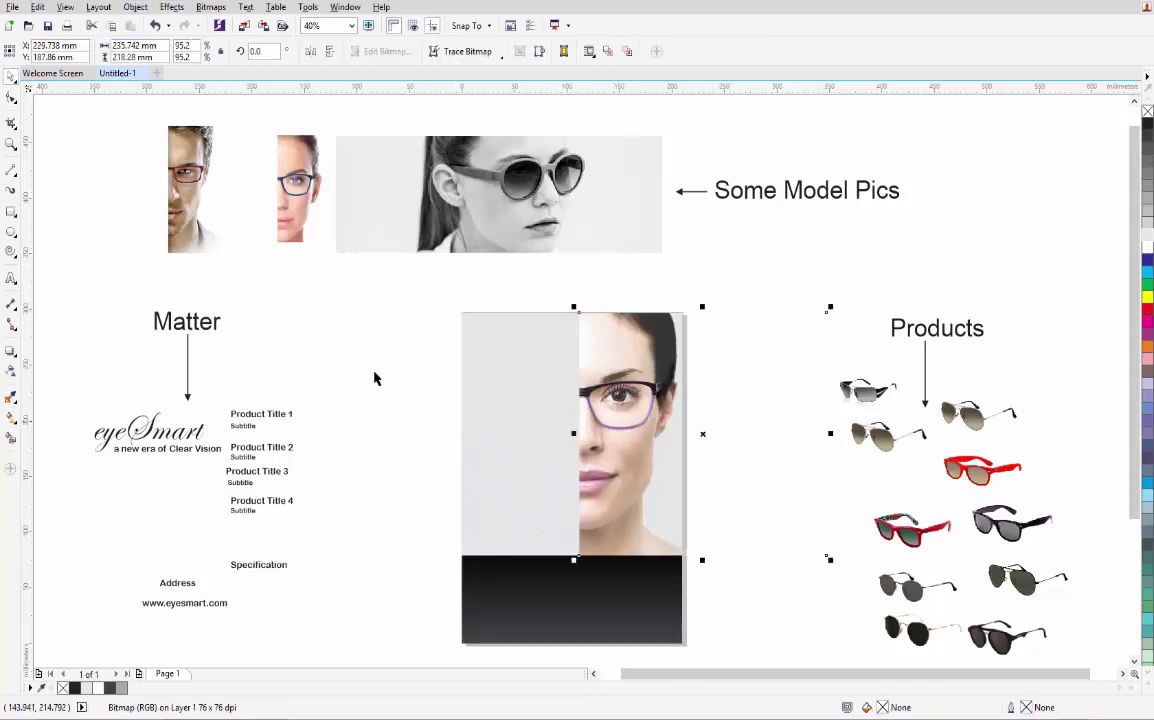
click(135, 7)
mouse_move(190, 134)
click(372, 135)
click(489, 399)
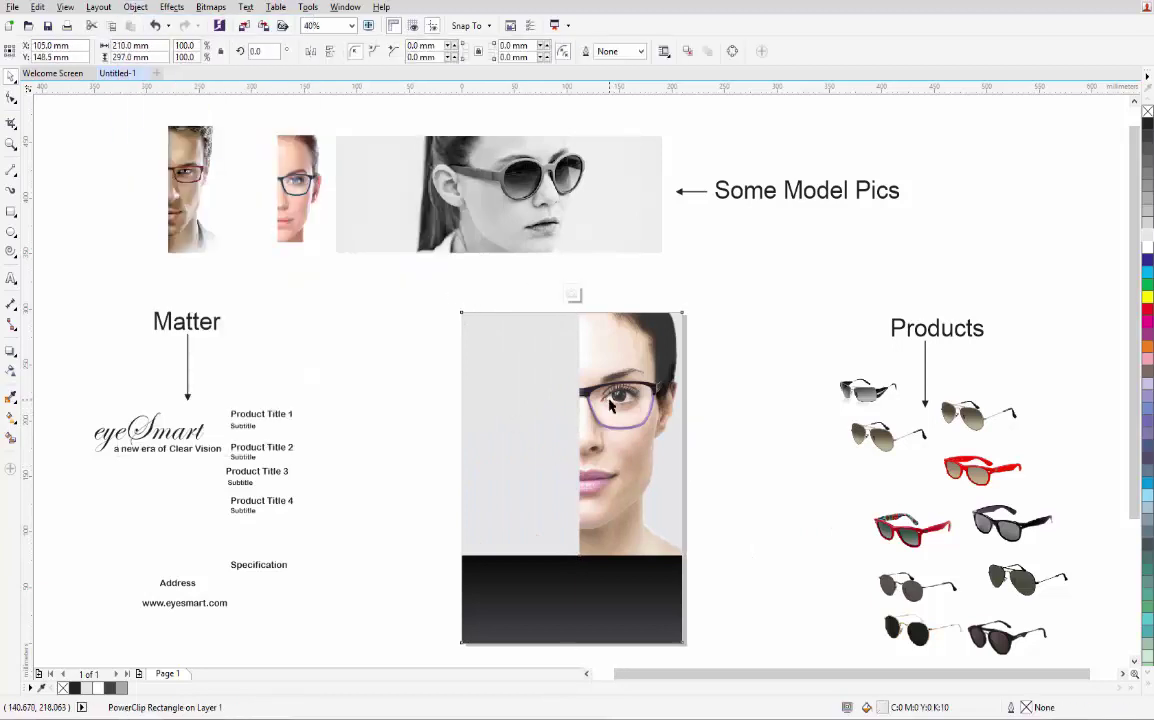
drag(614, 399, 530, 442)
ctrl+click(747, 495)
click(427, 473)
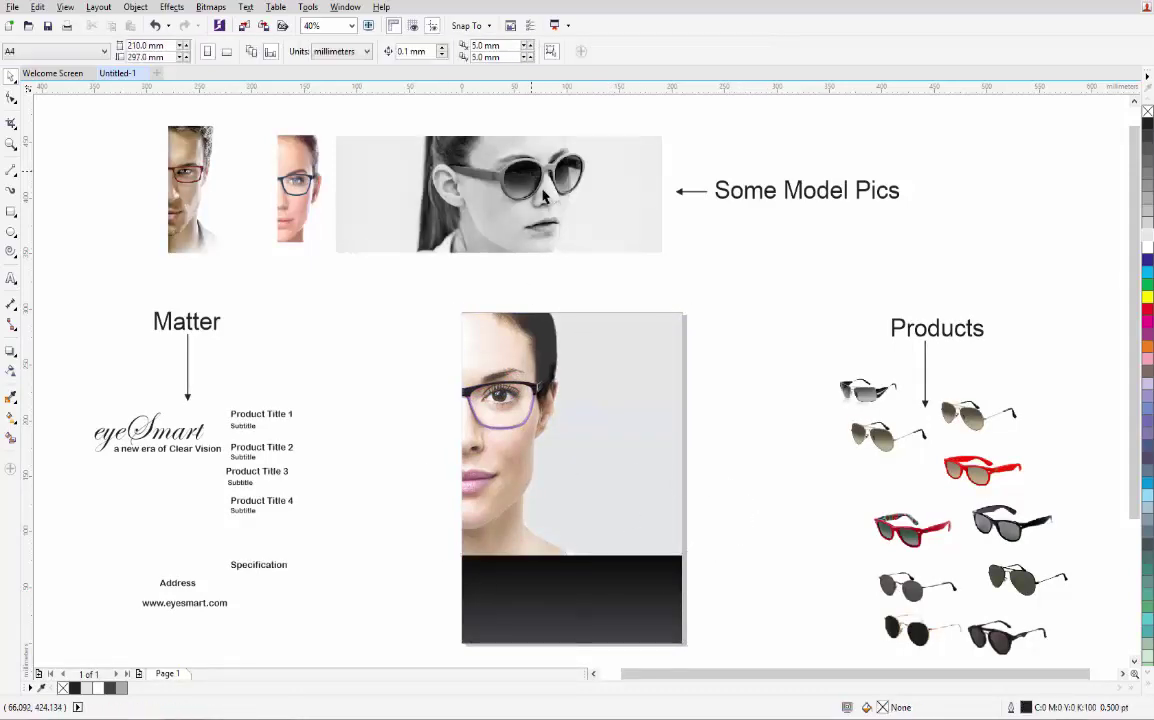
Step: Place a copy of the eyeSmart logo and its tagline on the light area beside the portrait, above the gradient band
drag(56, 396, 234, 471)
mouse_move(625, 498)
mouse_down()
mouse_move(615, 482)
mouse_move(607, 492)
mouse_up()
right_click(607, 492)
click(739, 464)
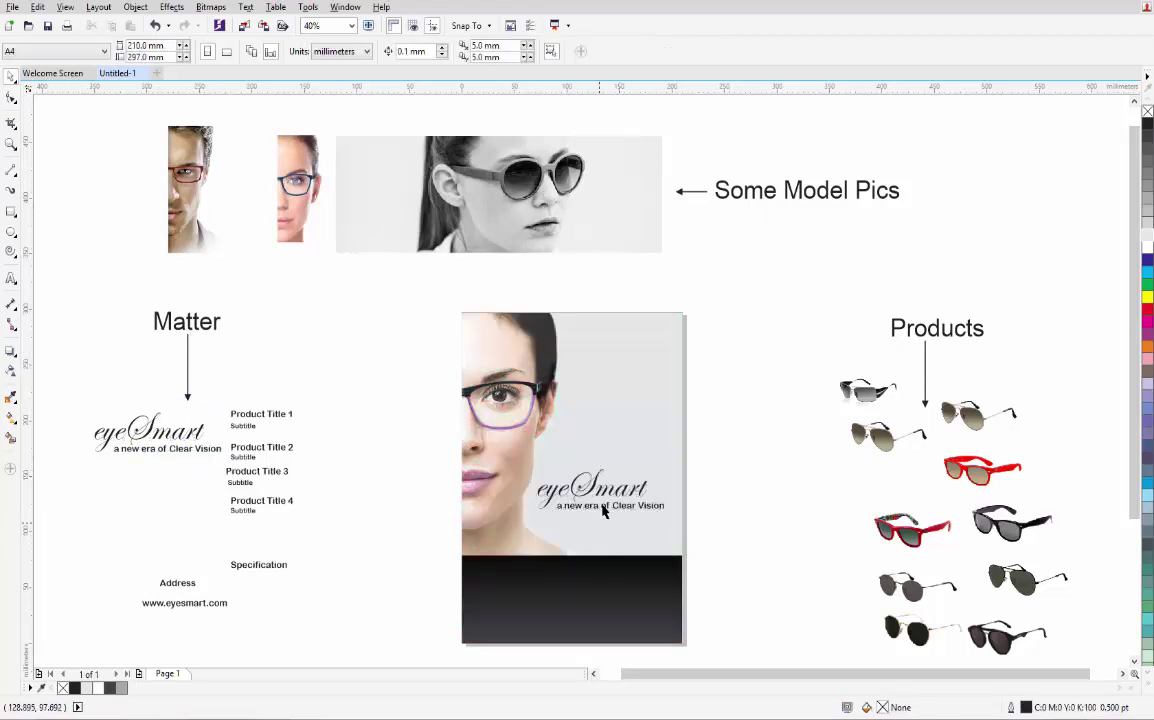
Step: Enlarge the eyeSmart logo text on the page to about 121 mm wide and shift the tagline slightly to the right beneath it
click(624, 507)
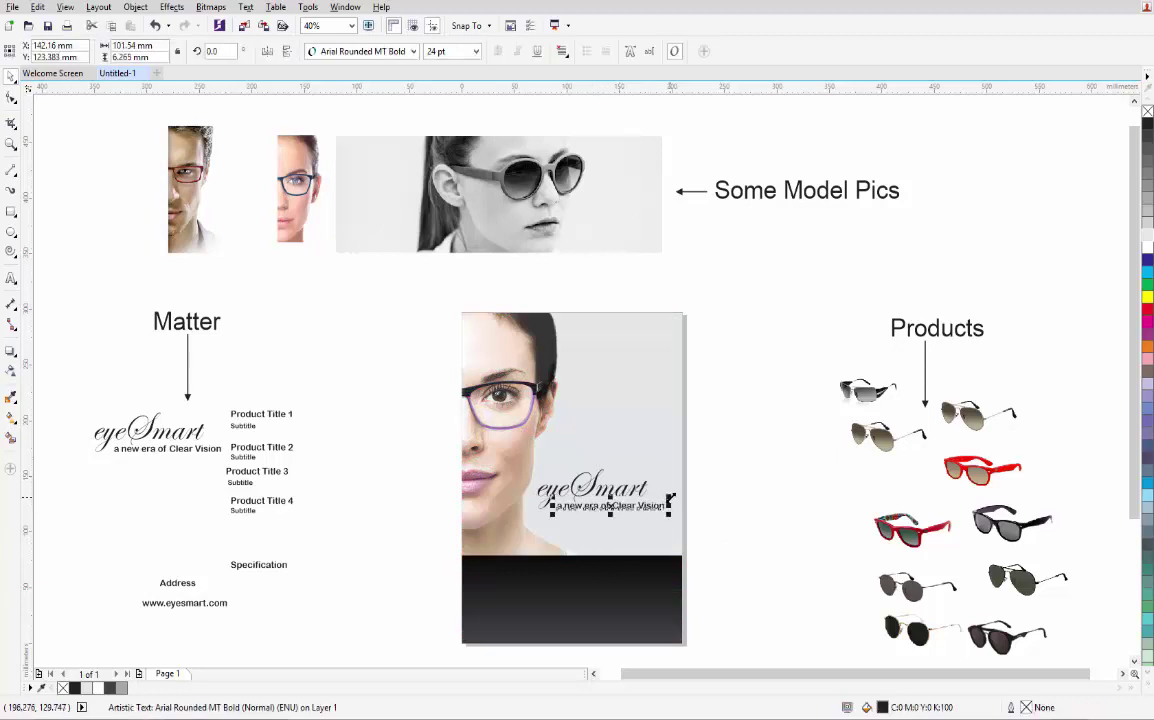
drag(670, 498, 667, 455)
click(724, 489)
click(713, 470)
click(622, 494)
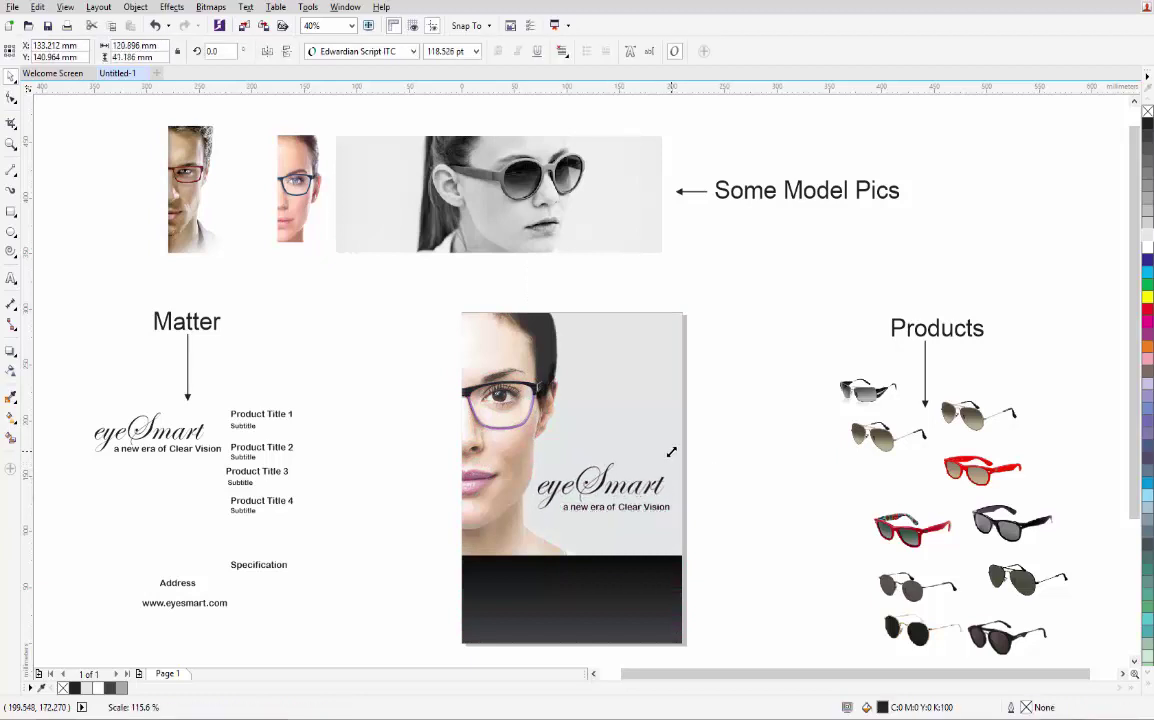
click(737, 540)
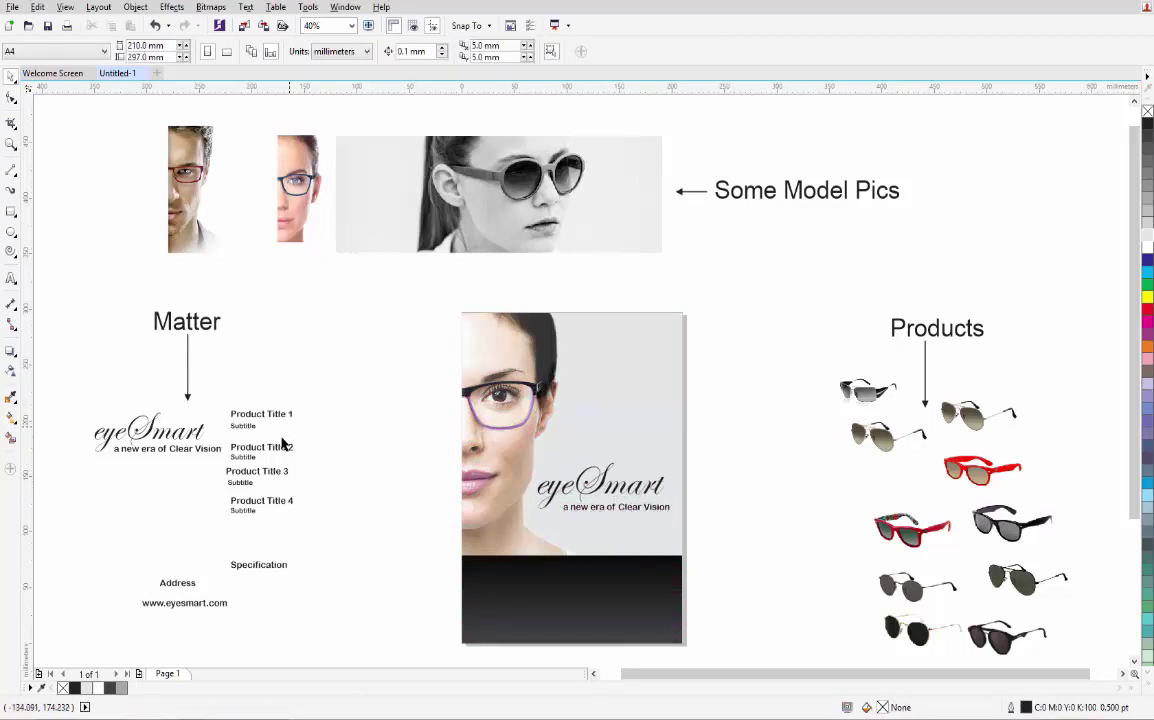
Step: Mirror the black-and-white sunglasses photo horizontally, enlarged to about 502 by 170 mm, and move it up over the page's upper edge
click(551, 218)
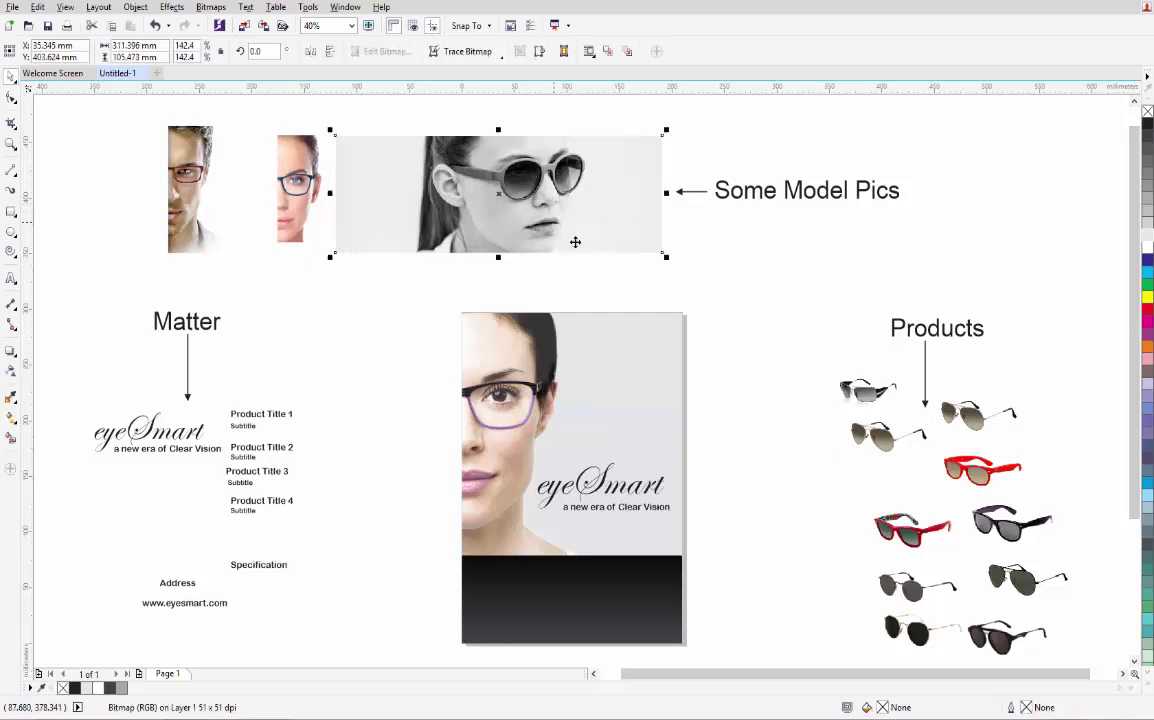
drag(331, 193, 657, 430)
drag(766, 331, 871, 234)
drag(762, 363, 790, 373)
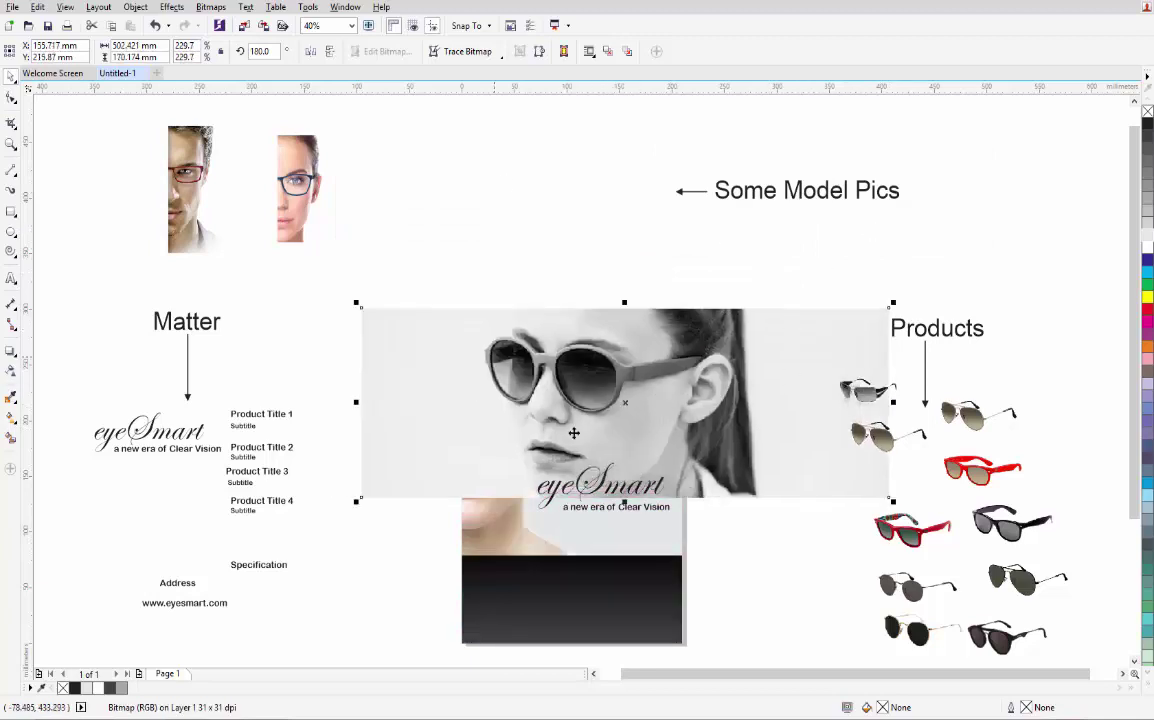
drag(573, 432, 587, 273)
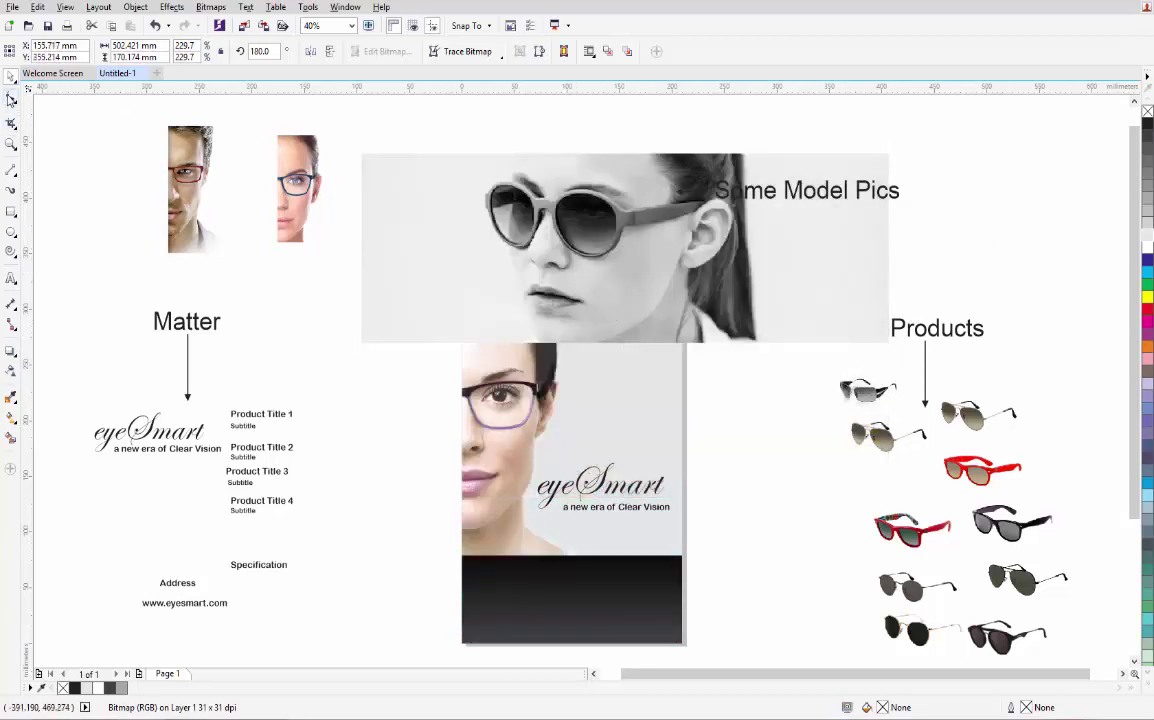
Step: Crop the empty background from both sides of the sunglasses photo with the Shape tool, leaving it about 283 mm wide
click(11, 97)
drag(362, 345, 481, 343)
drag(836, 110, 1008, 430)
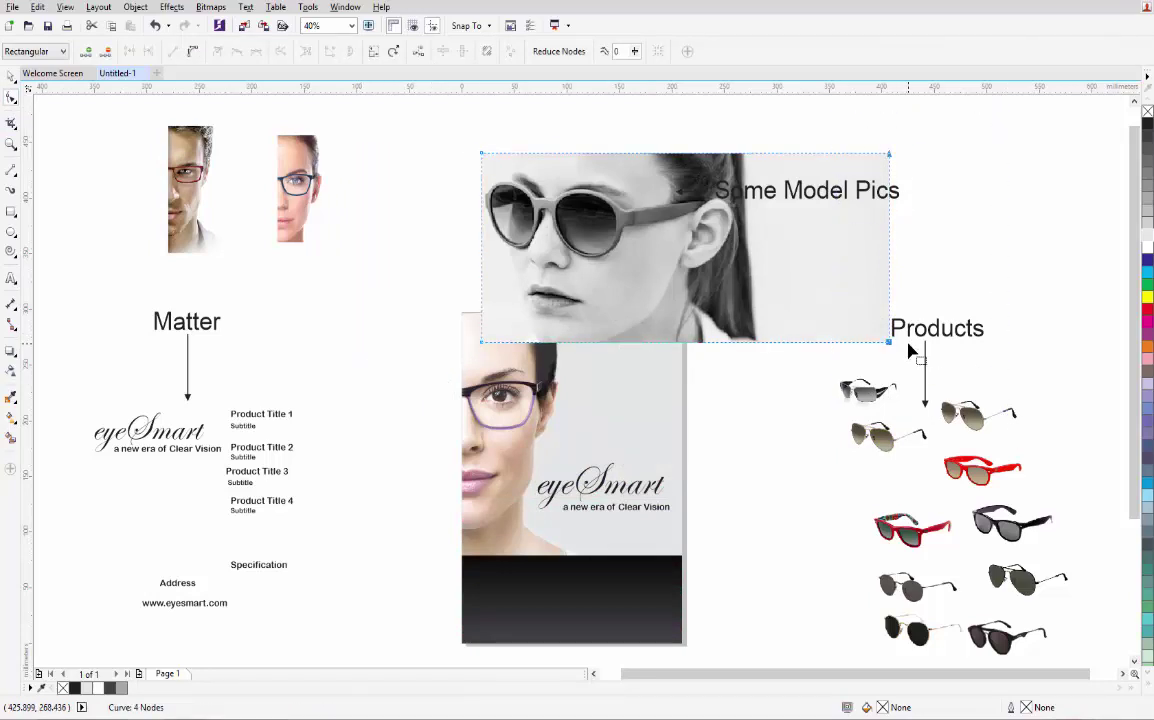
drag(889, 342, 783, 343)
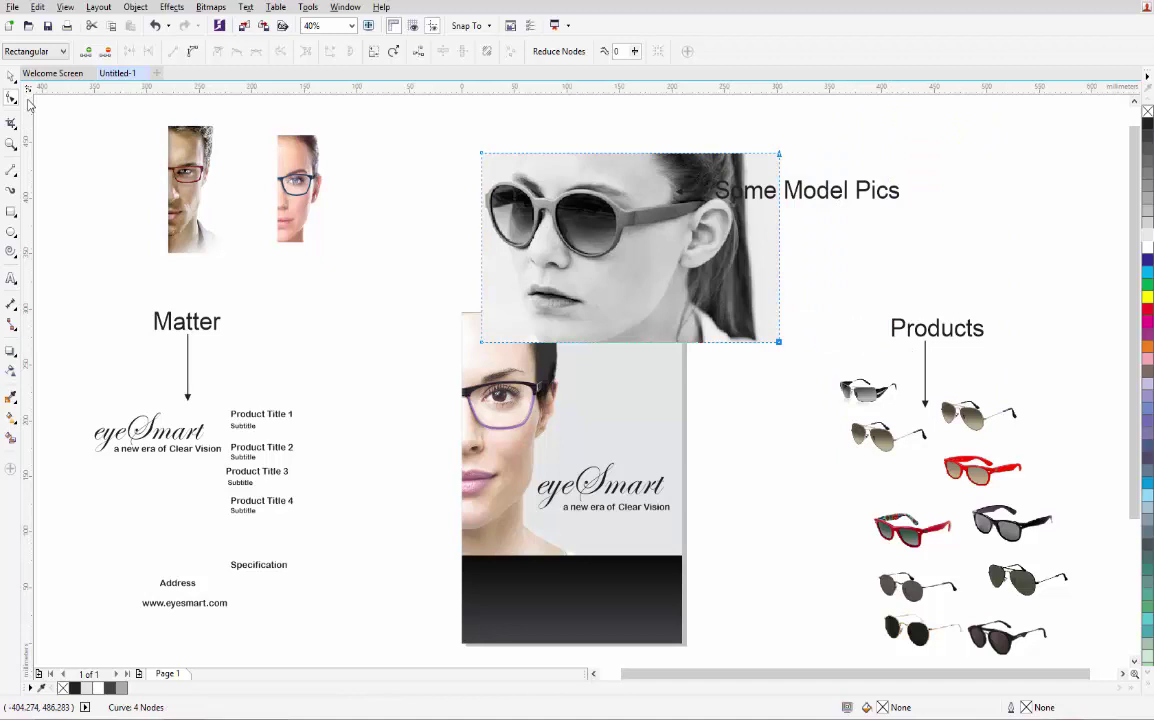
Step: PowerClip the cropped sunglasses photo inside the light grey page rectangle and move it down over the portrait area
click(11, 76)
click(135, 7)
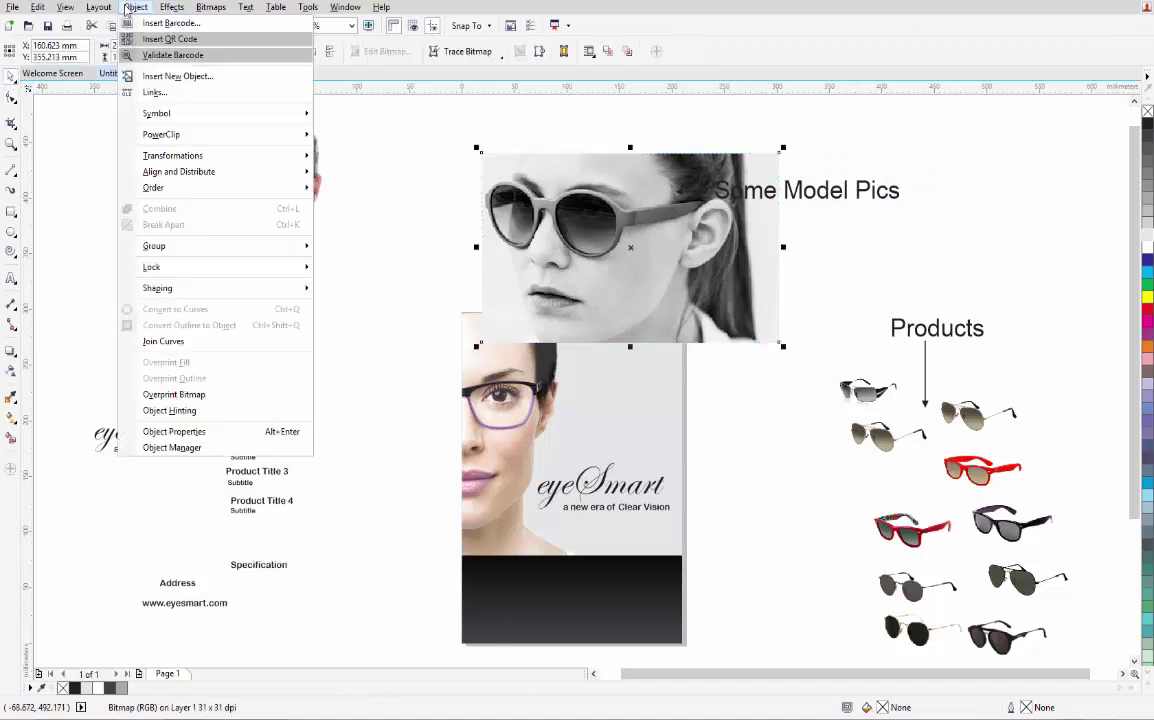
mouse_move(185, 135)
click(345, 135)
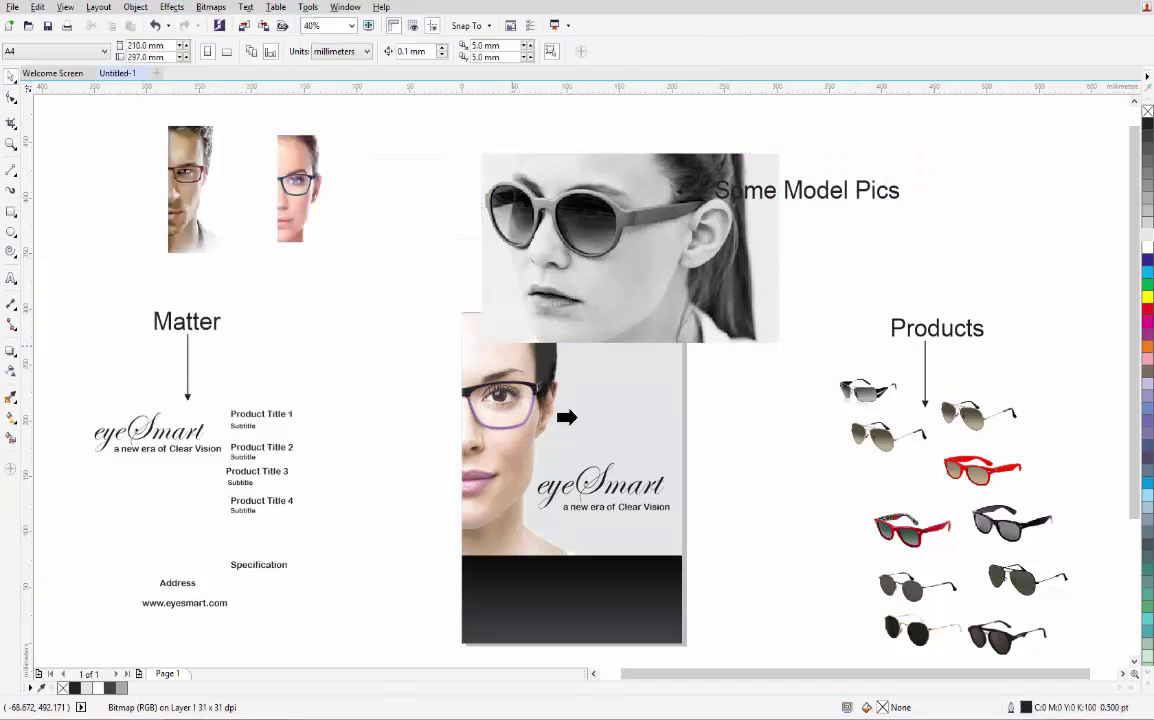
click(645, 393)
ctrl+click(641, 326)
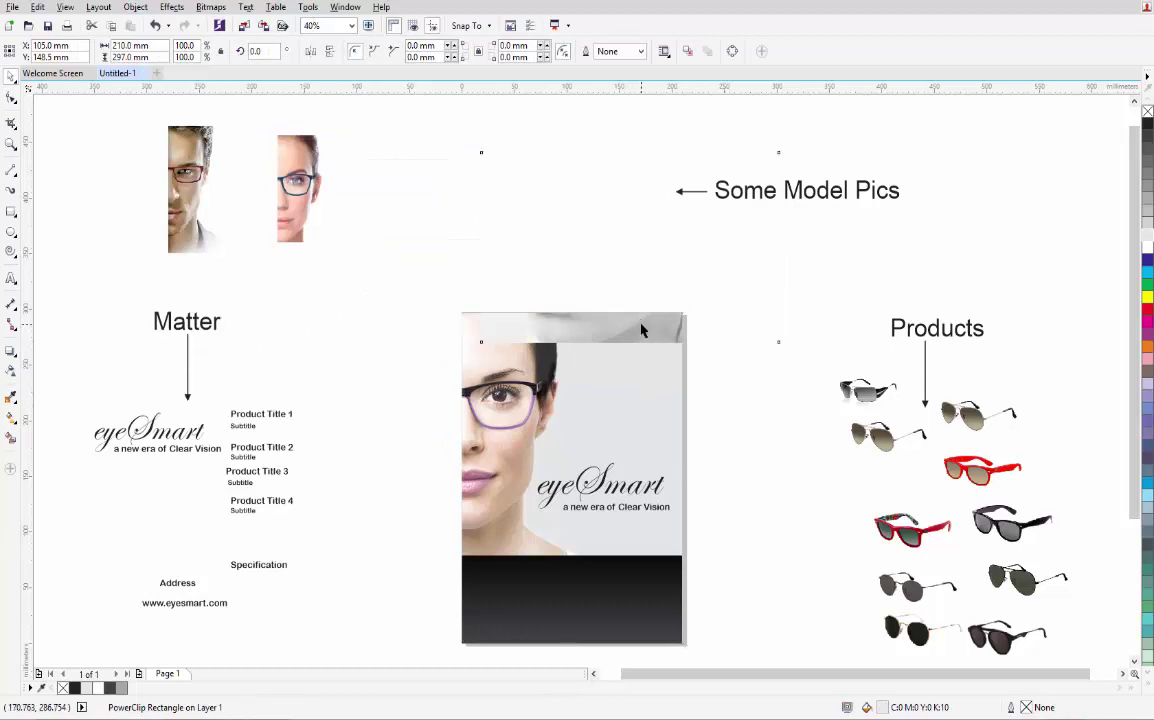
drag(626, 353, 619, 521)
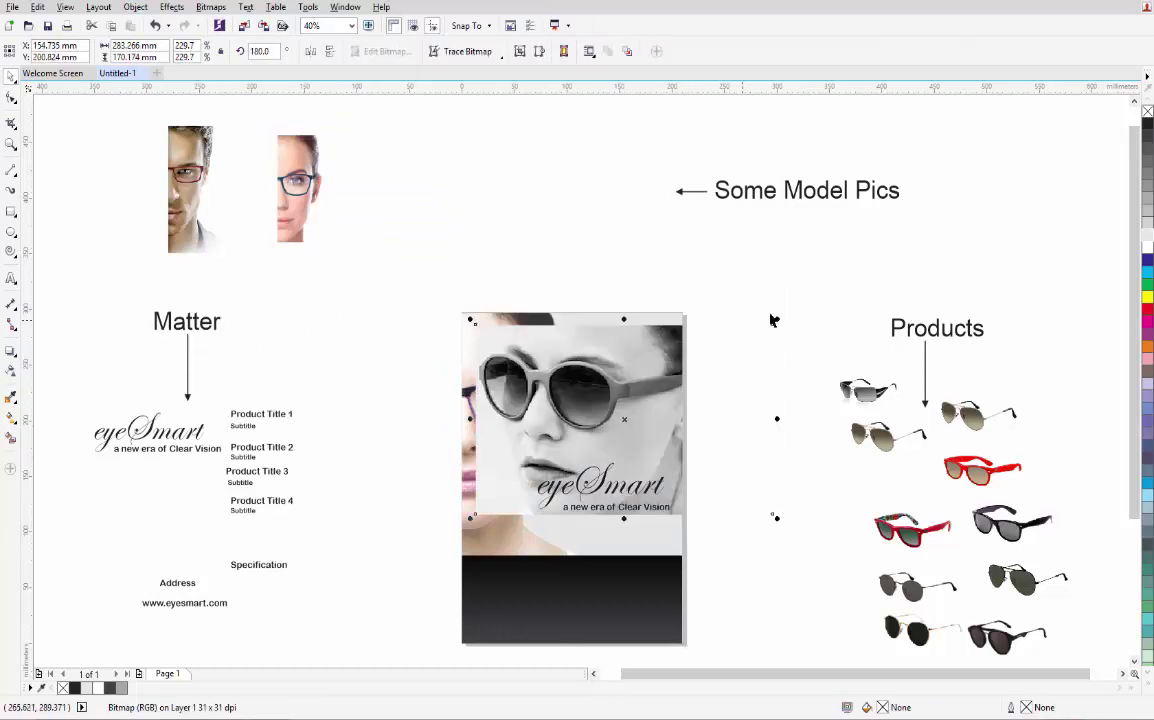
click(507, 451)
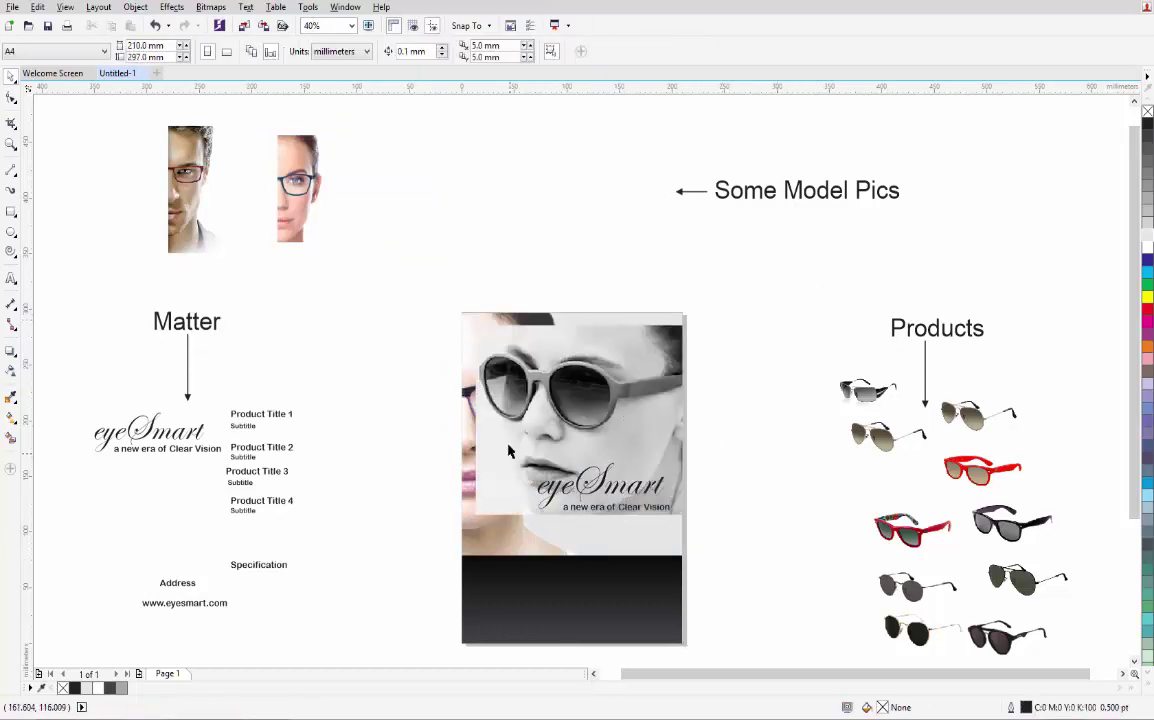
Step: Edit the PowerClip contents to send the sunglasses photo behind the colour portrait, enlarge it to about 413 by 248 mm and rest it on the band's edge
click(536, 292)
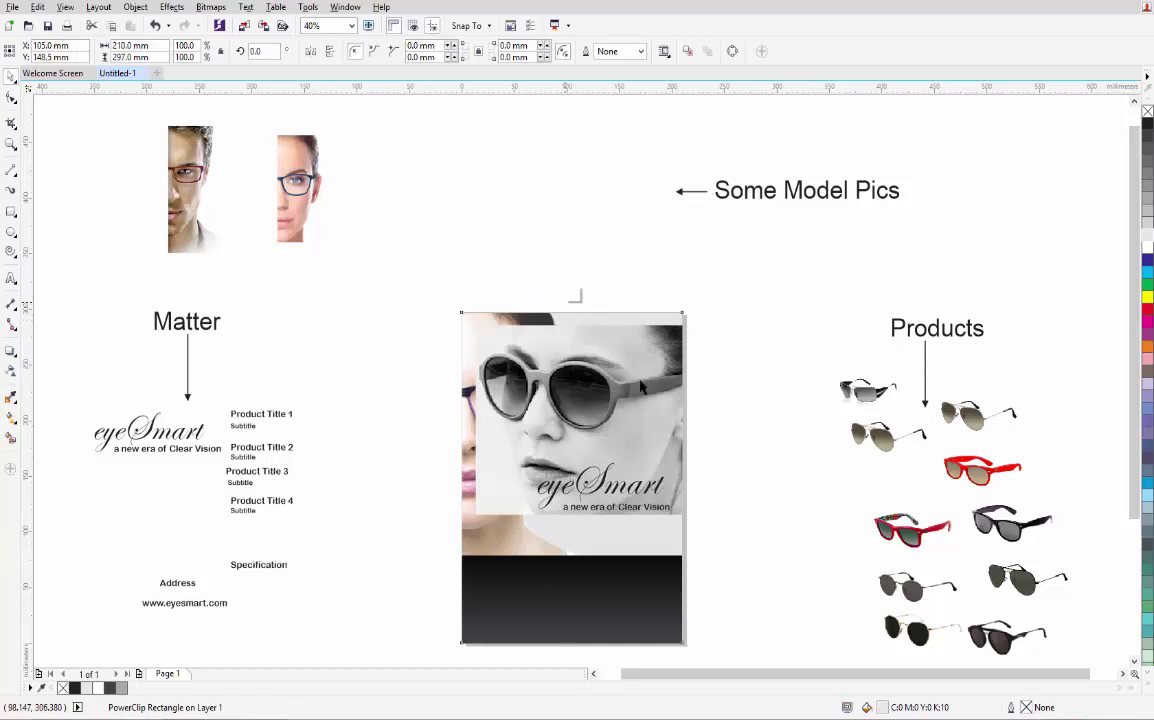
click(588, 428)
key(shift+Page_Down)
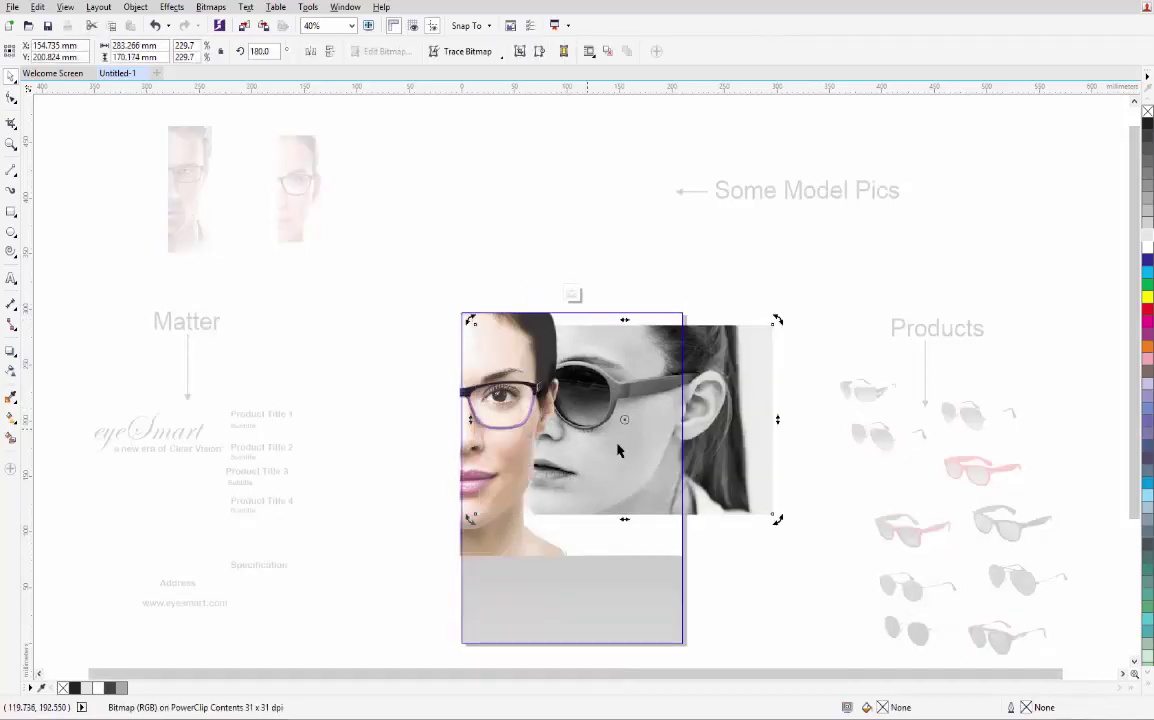
click(761, 437)
drag(777, 320, 914, 185)
drag(753, 392, 736, 459)
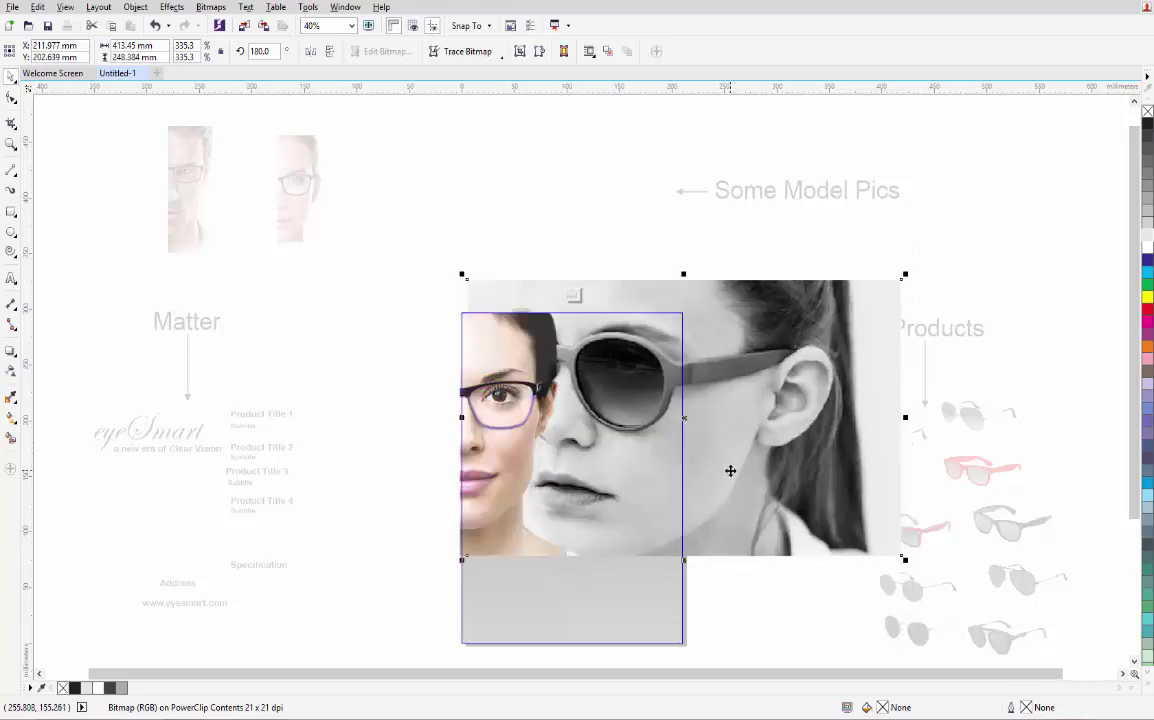
Step: Fade the sunglasses photo leftward with a linear transparency inside the PowerClip and finish editing the contents
click(11, 374)
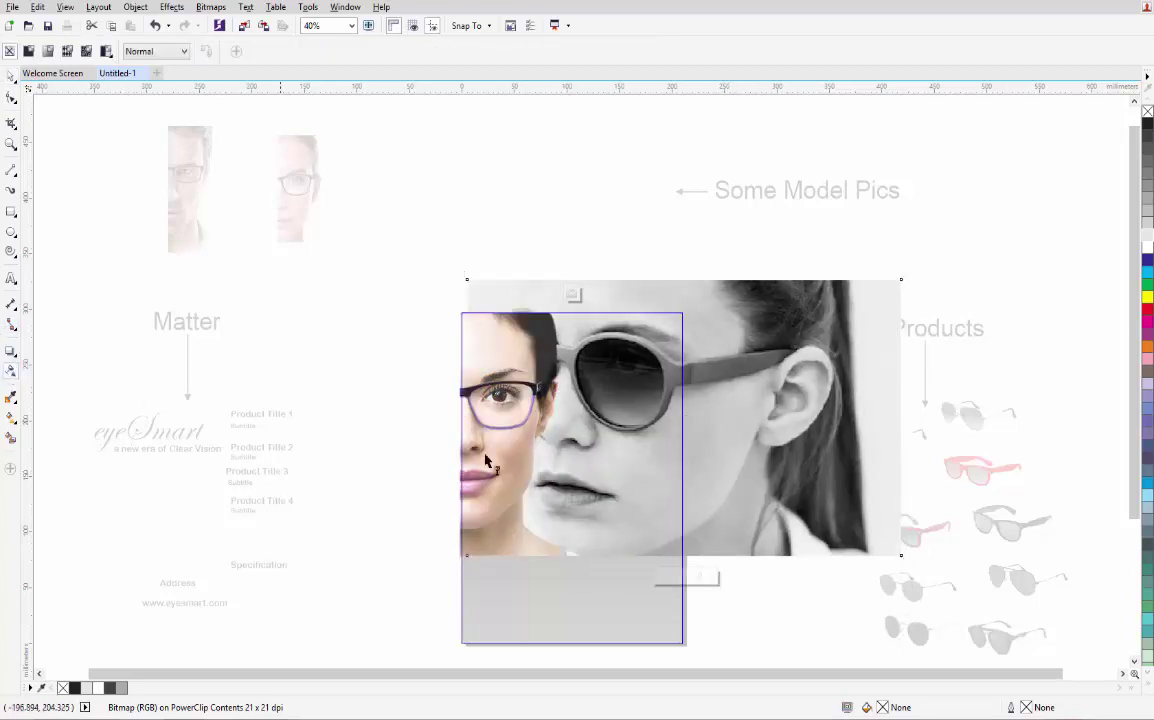
drag(662, 443, 529, 444)
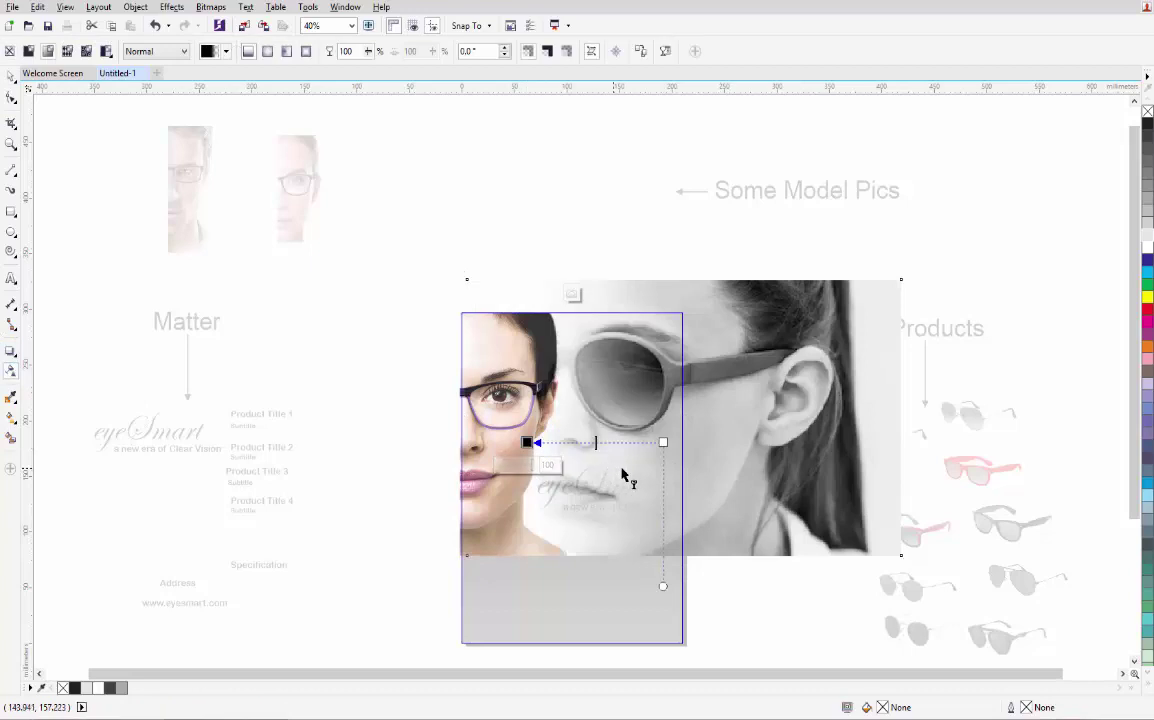
click(11, 79)
ctrl+click(588, 198)
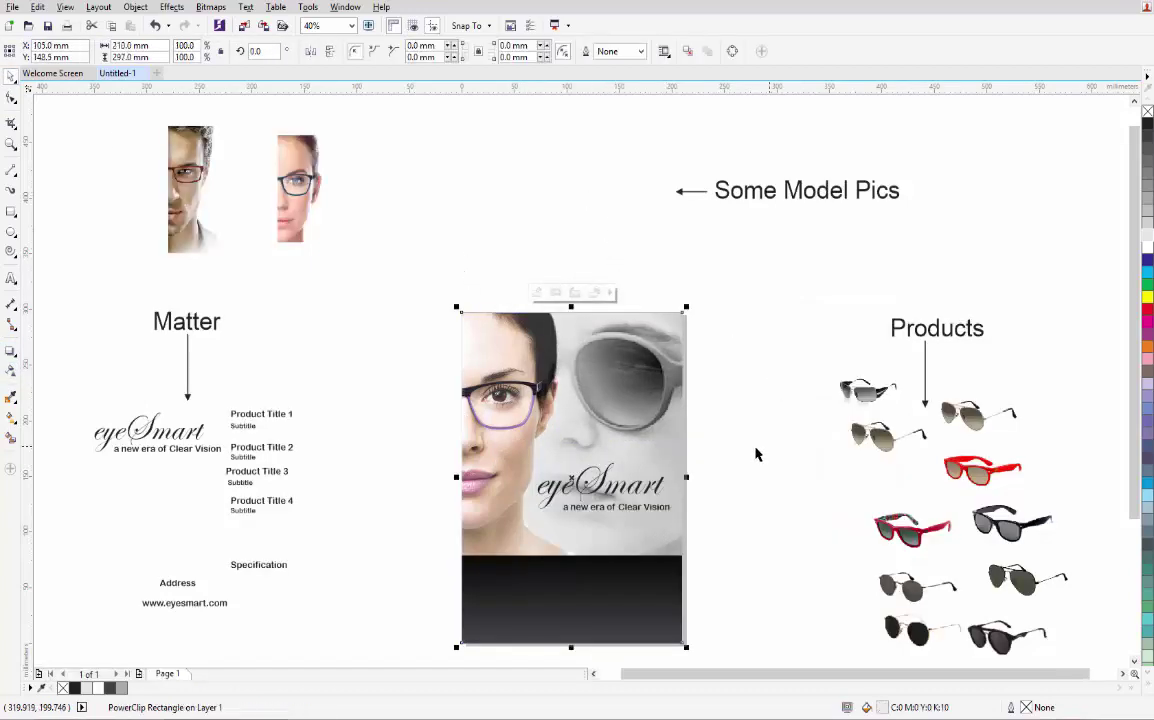
click(748, 451)
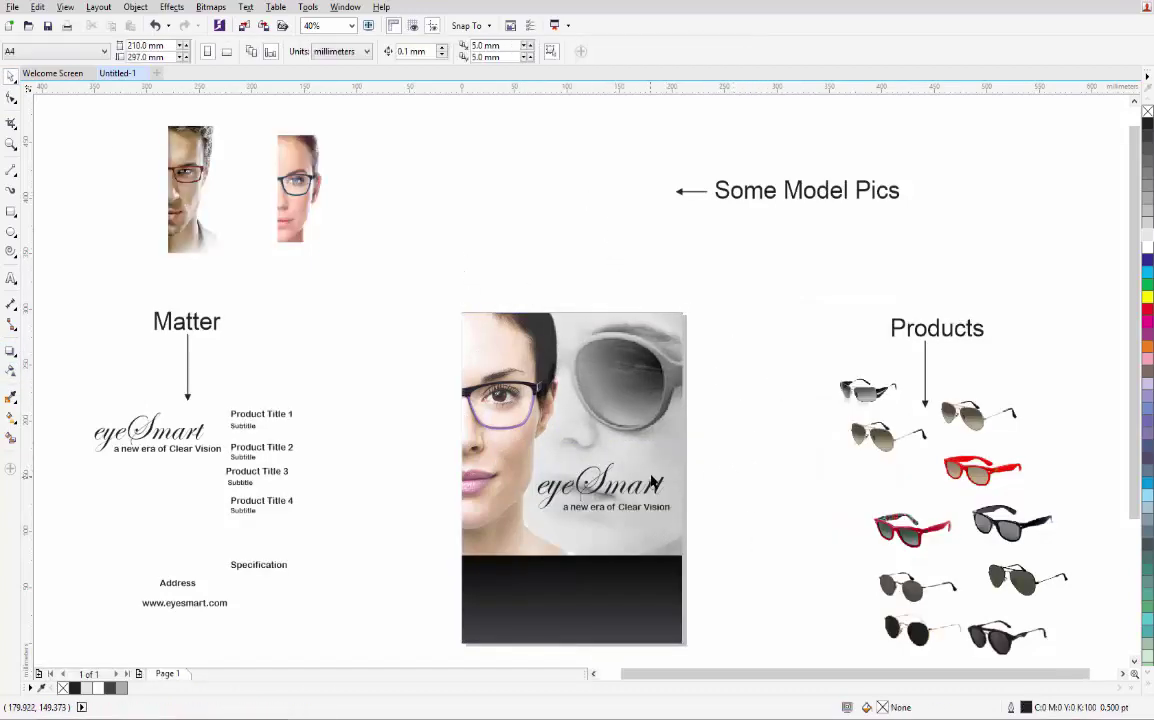
Step: Shift the faded sunglasses photo, enlarge it to about 463 by 278 mm and position its round lens beside the portrait above the logo
click(648, 383)
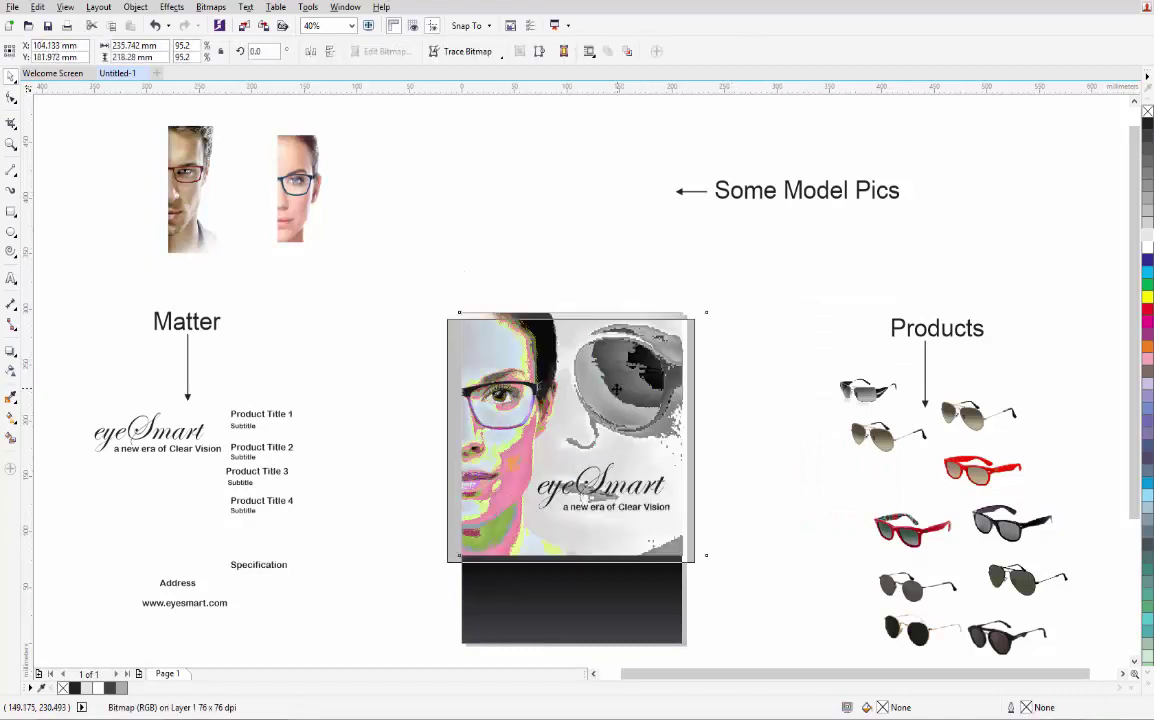
drag(683, 418, 653, 472)
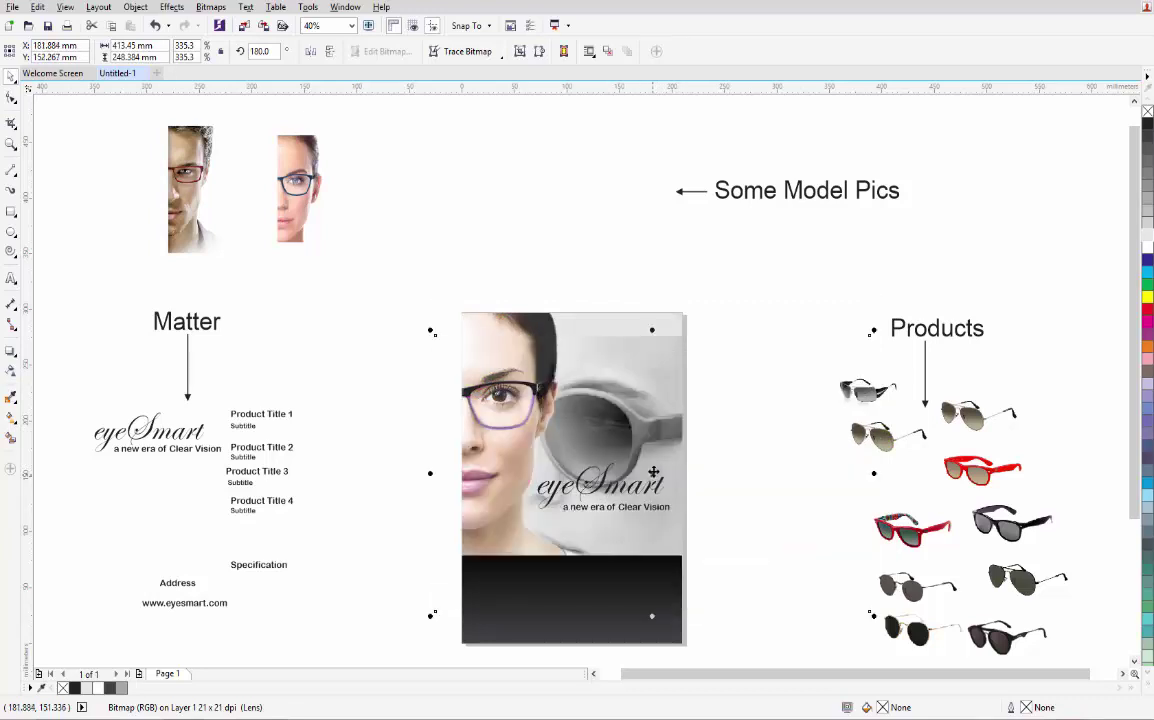
drag(430, 330, 378, 297)
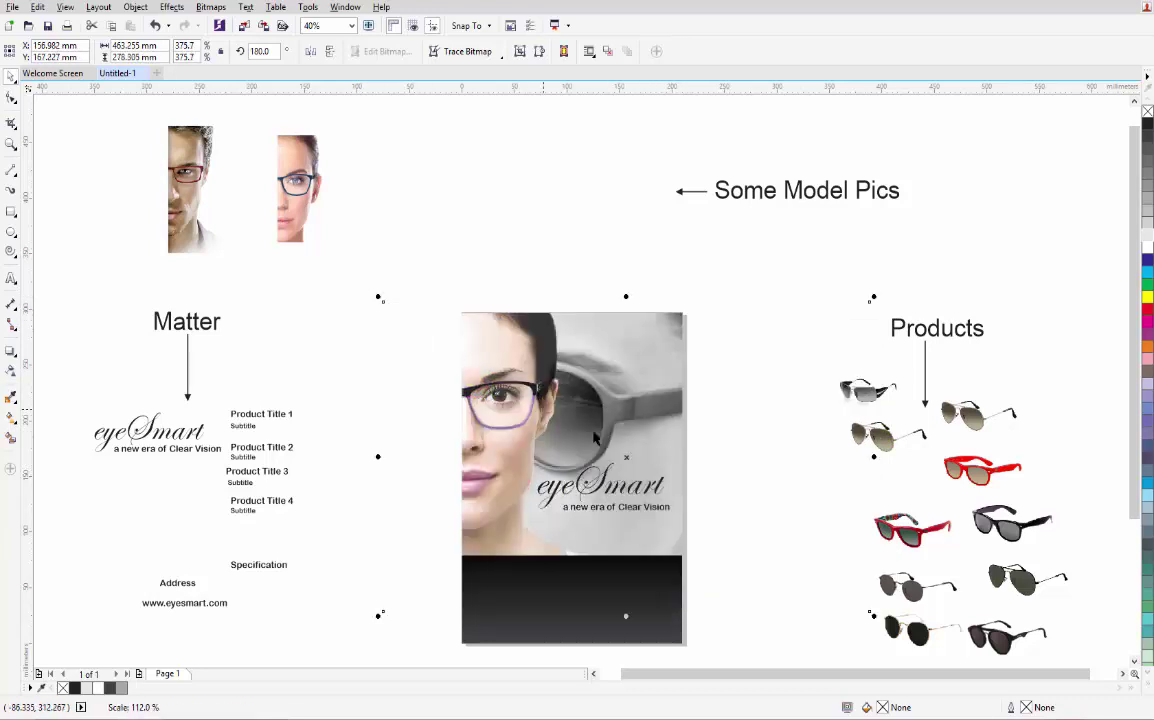
drag(628, 457, 659, 459)
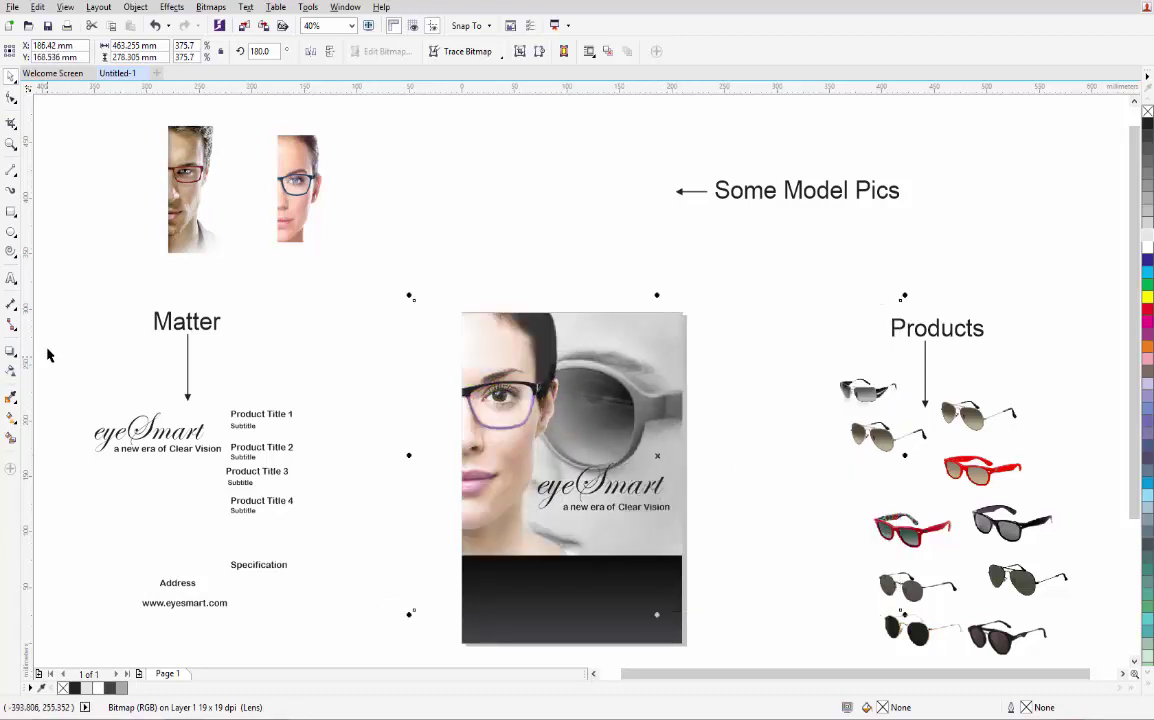
Step: Readjust the sunglasses photo's linear transparency to a longer fade from the page's right edge to its left edge
click(13, 373)
drag(720, 440, 457, 441)
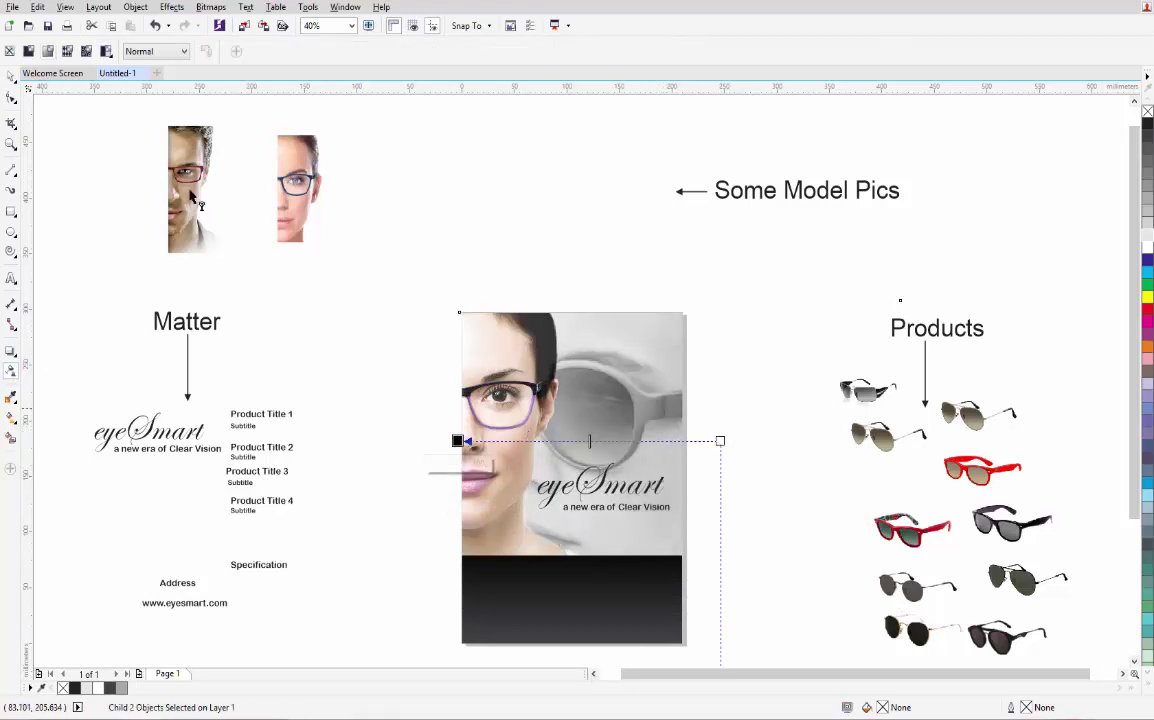
click(12, 75)
click(744, 513)
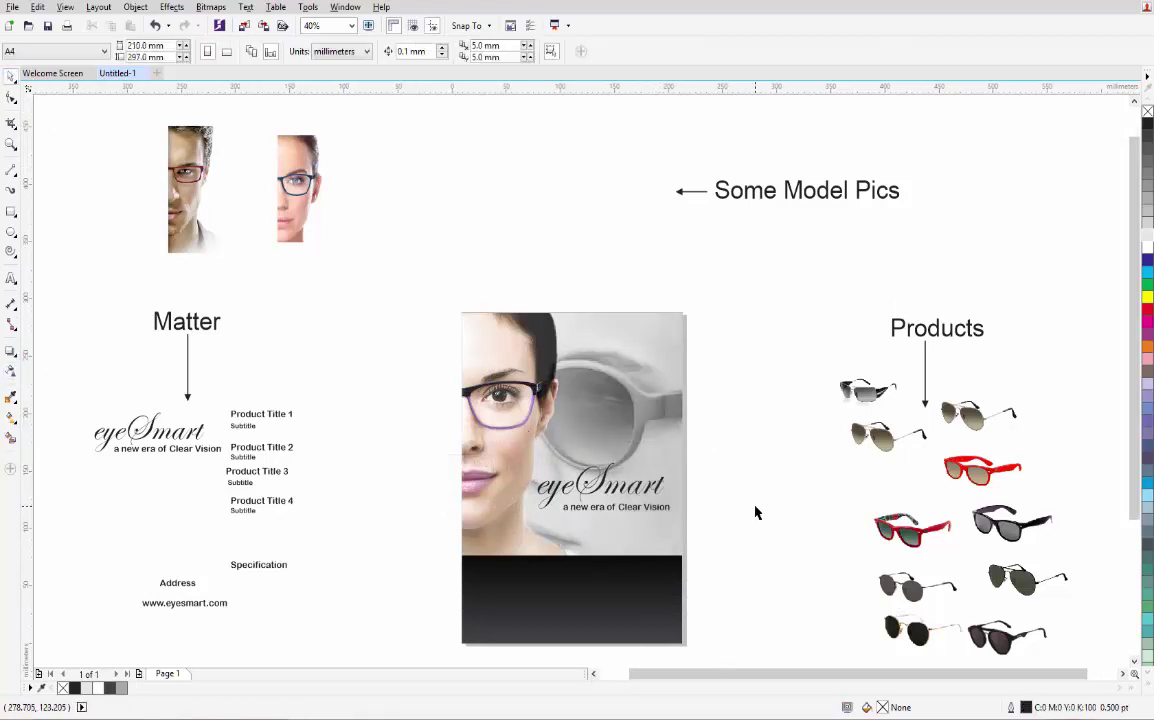
Step: Move the eyeSmart logo with its tagline slightly down, closer to the dark band
scroll(755, 510, up, 1)
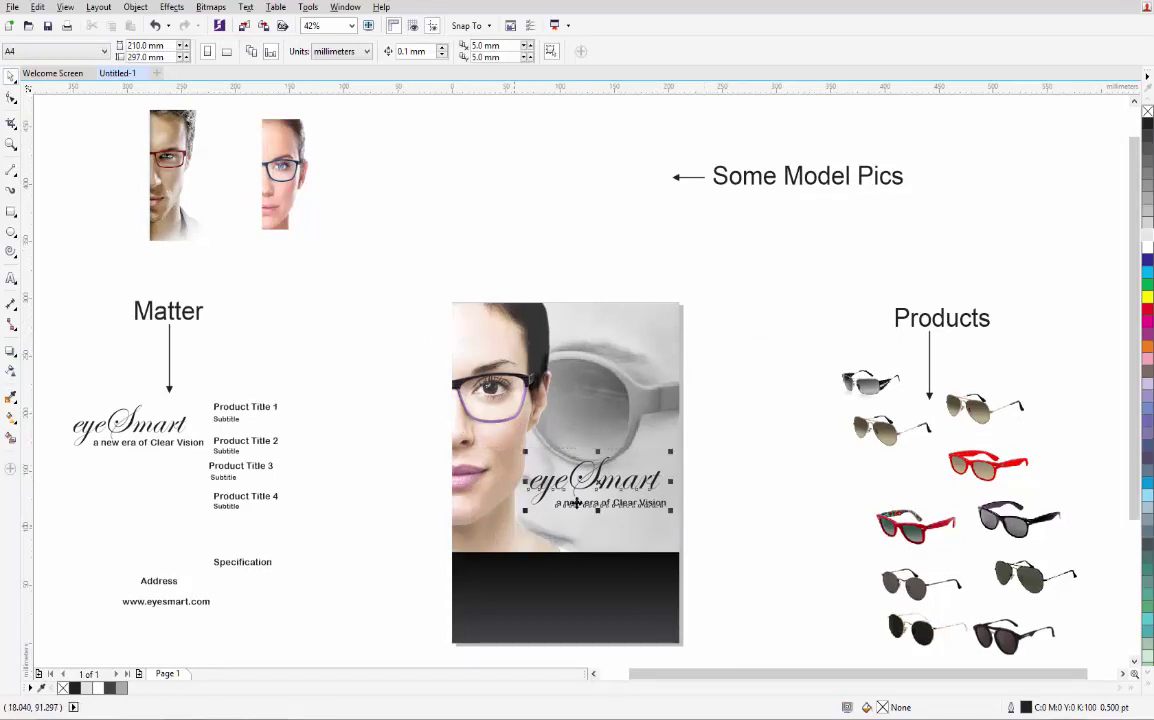
click(600, 483)
drag(600, 483, 593, 505)
click(721, 507)
click(645, 370)
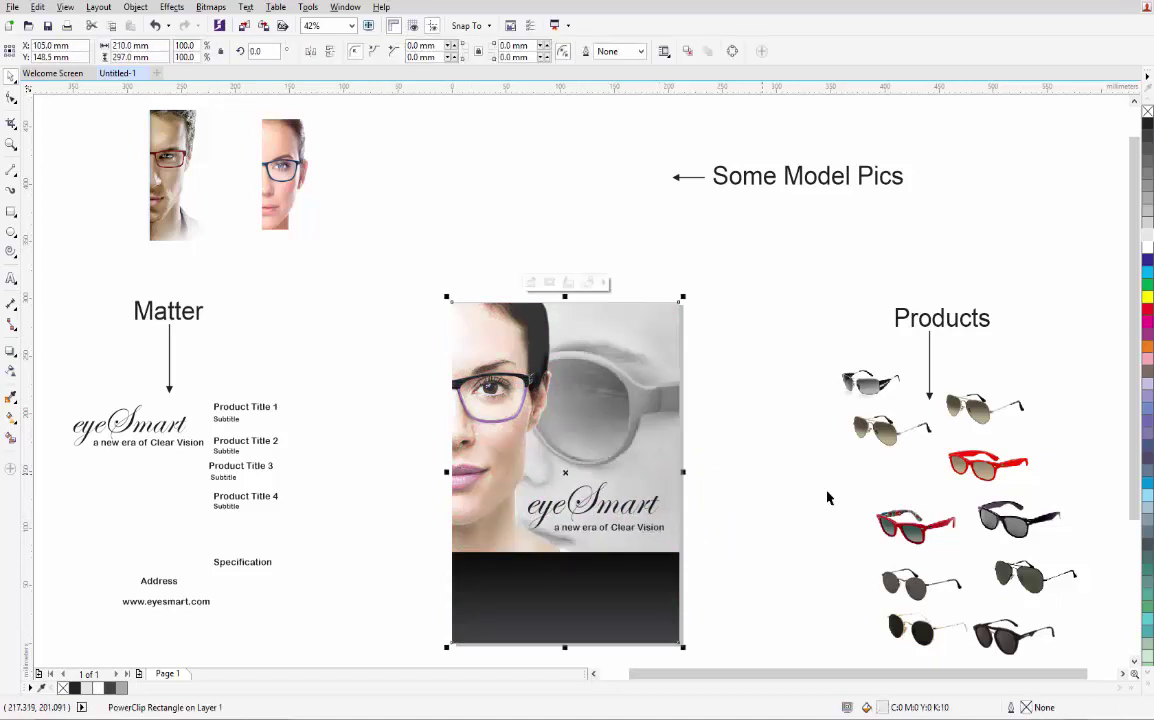
key(Escape)
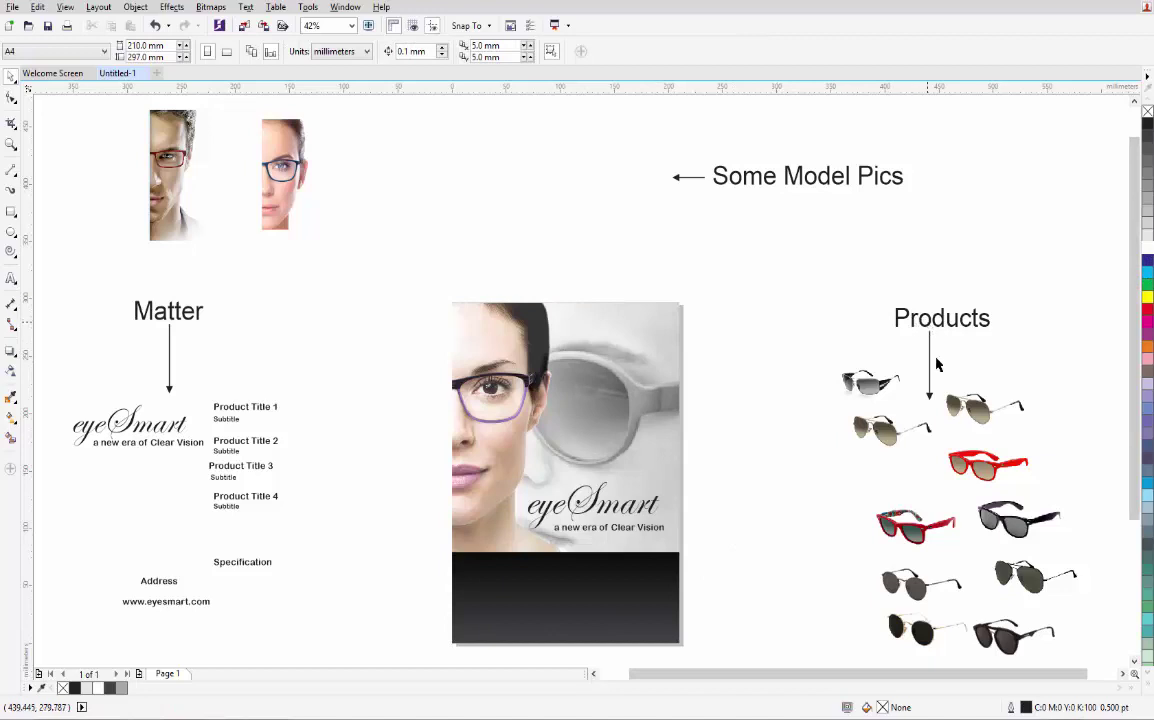
Step: Place the silver-framed sunglasses and the tan aviators side by side along the upper part of the dark band
drag(868, 389, 487, 567)
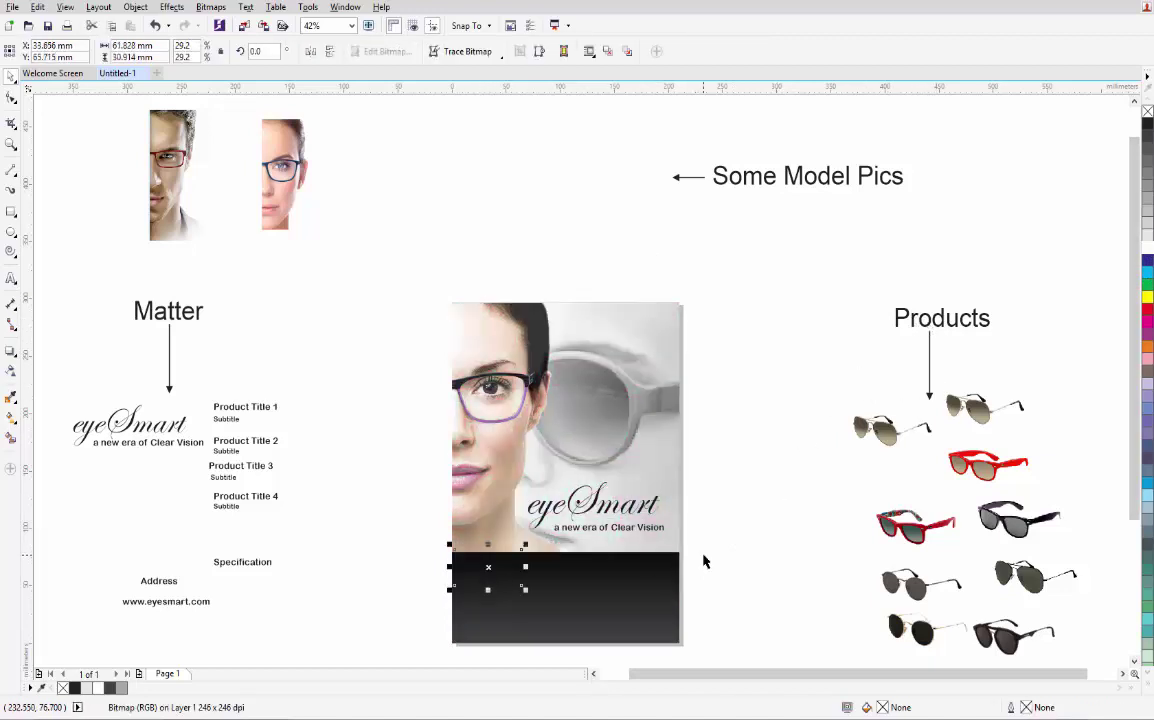
click(658, 577)
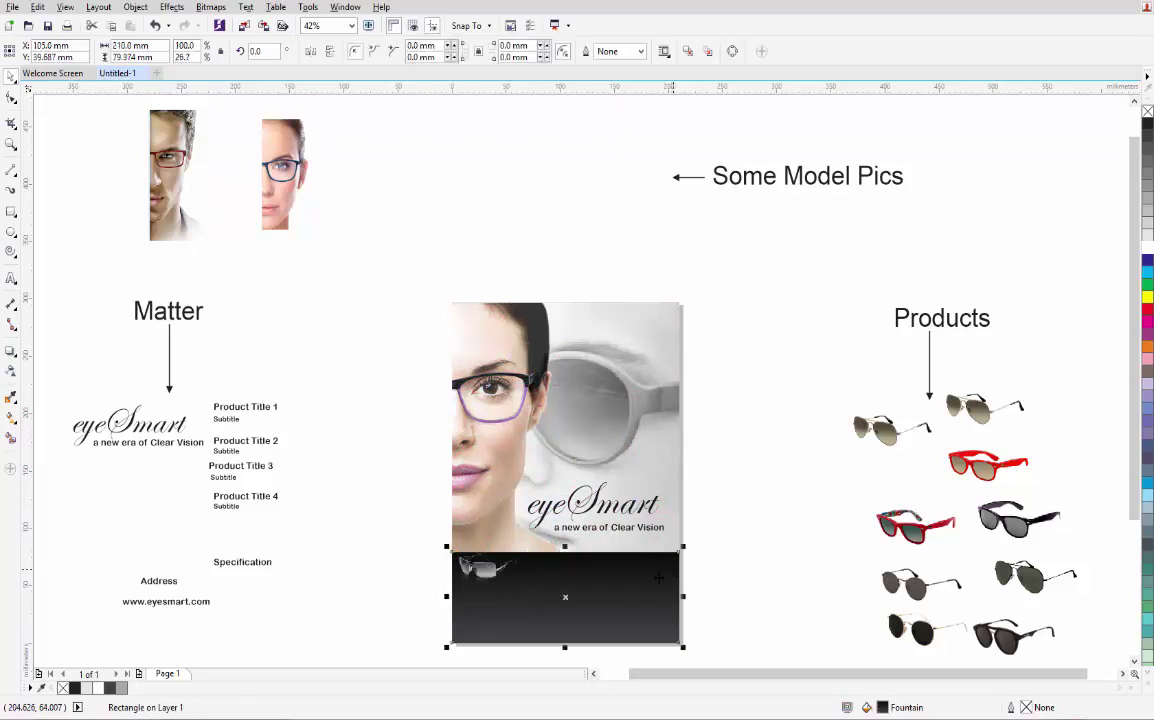
click(730, 562)
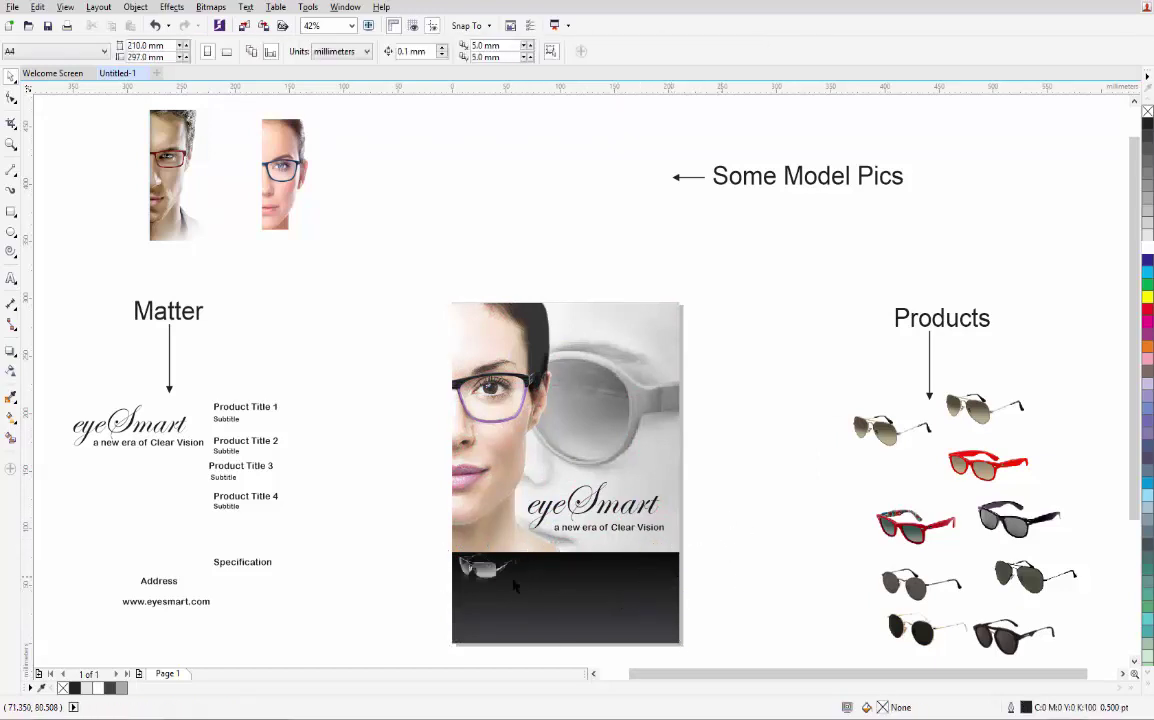
drag(796, 369, 1110, 677)
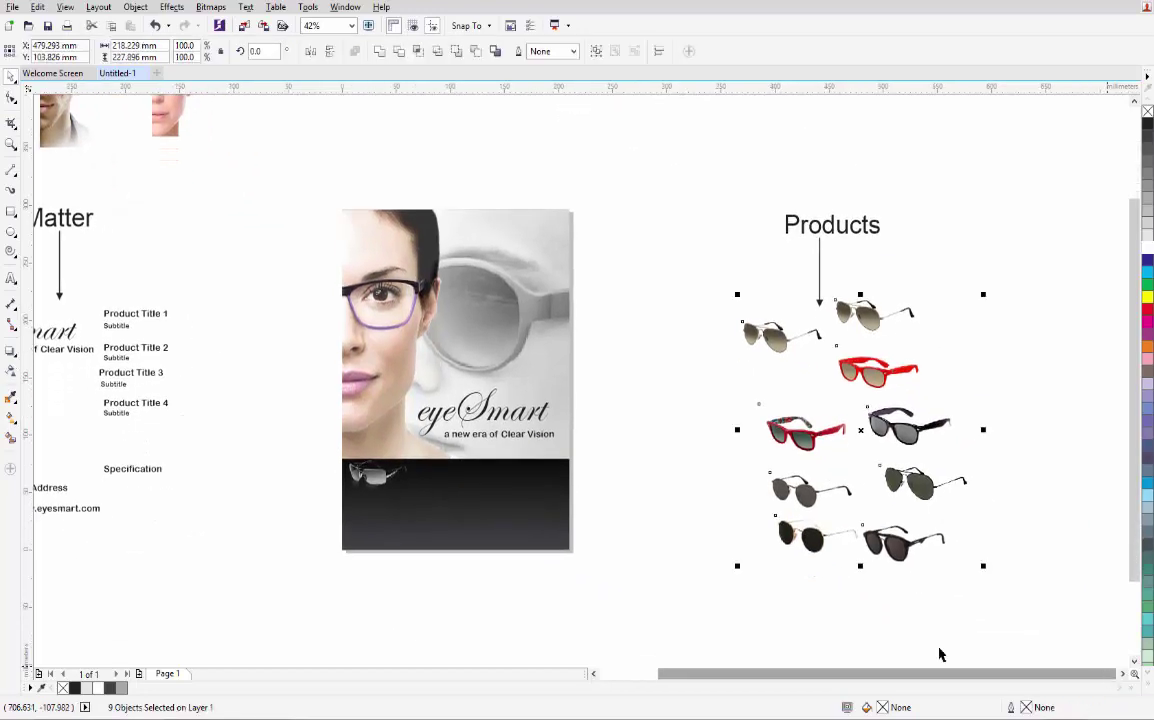
drag(765, 345, 440, 477)
click(632, 488)
click(697, 539)
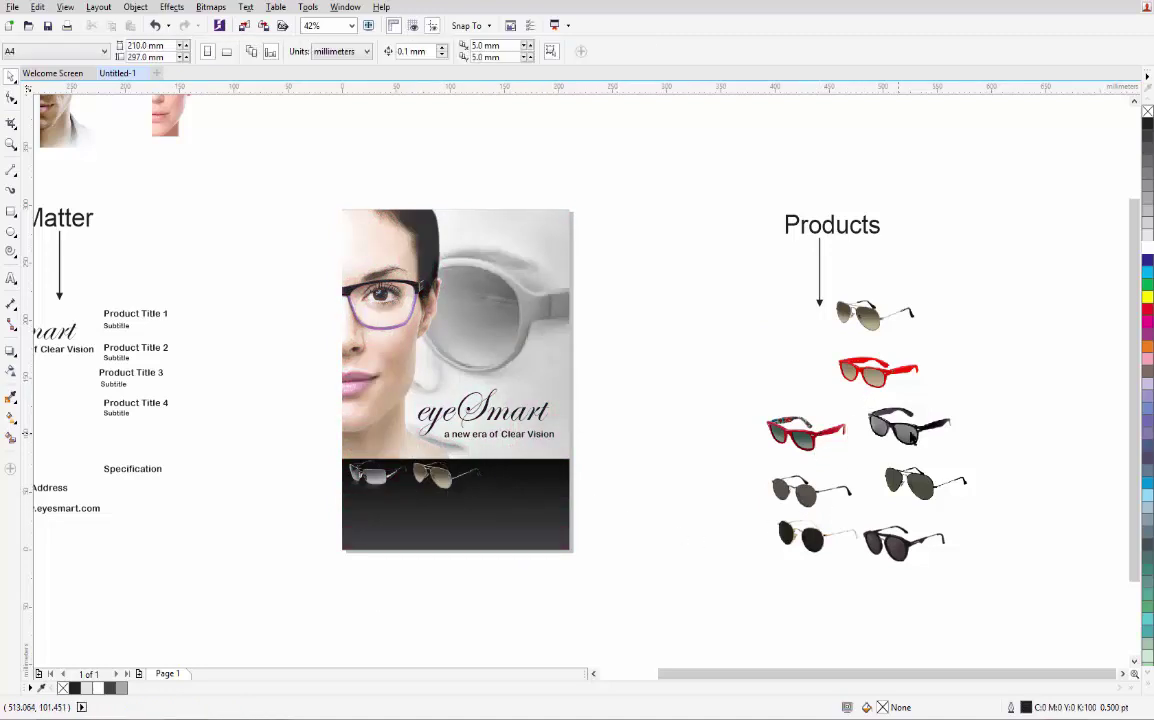
Step: Copy the red patterned sunglasses onto the dark band as the third product, with even spacing beside the aviators
drag(805, 436, 514, 476)
drag(568, 442, 554, 451)
click(699, 474)
drag(491, 477, 512, 478)
click(688, 487)
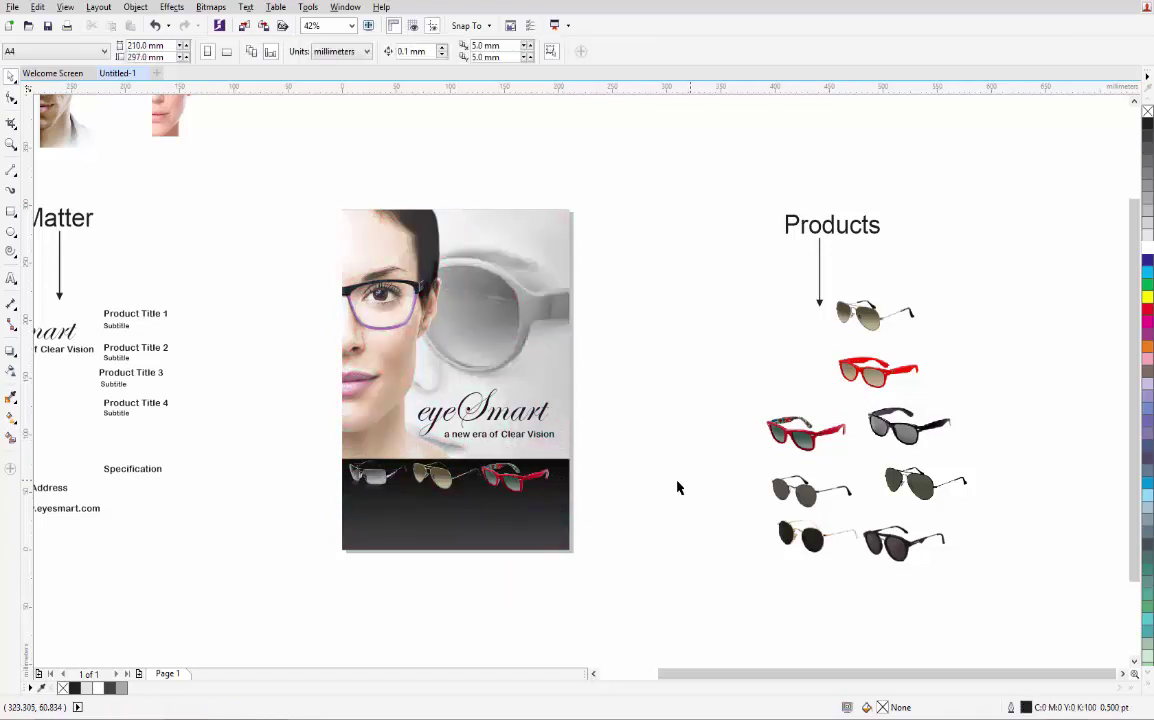
Step: Group the three sunglasses on the dark band and nudge the row slightly right
drag(623, 448, 255, 510)
key(ctrl+g)
drag(505, 476, 511, 476)
click(653, 468)
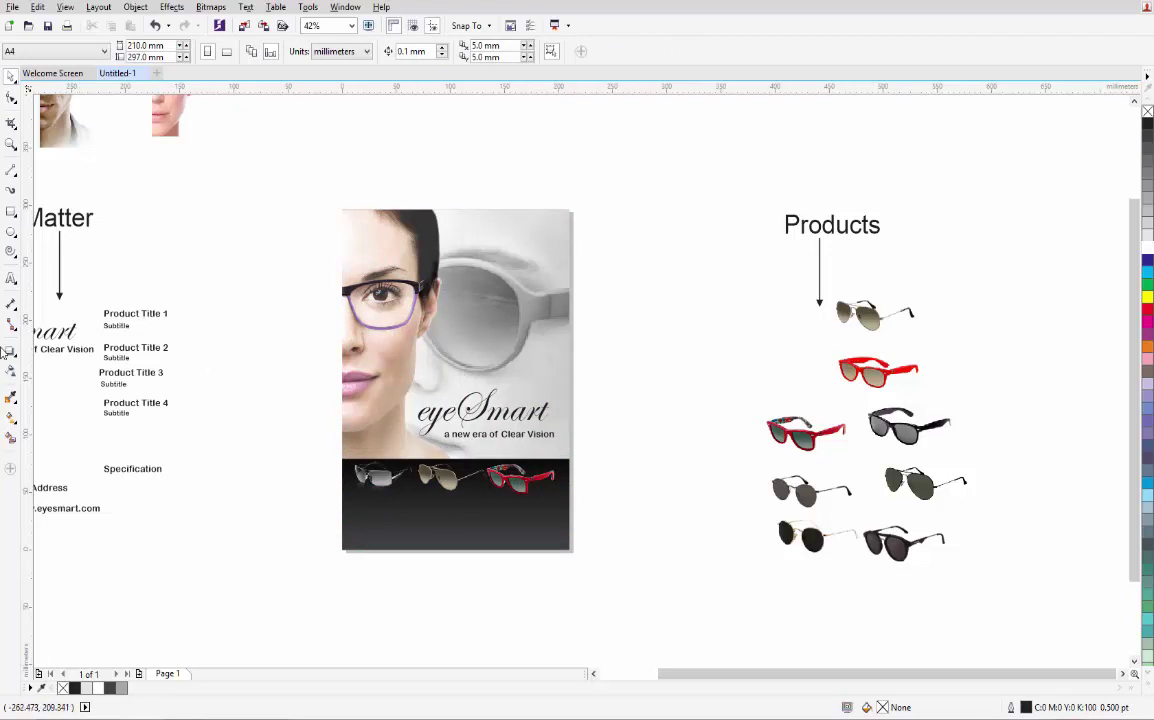
Step: Copy the Product Title 1 and Subtitle texts beneath the first sunglasses on the dark band and colour them white
click(135, 316)
drag(199, 287, 377, 502)
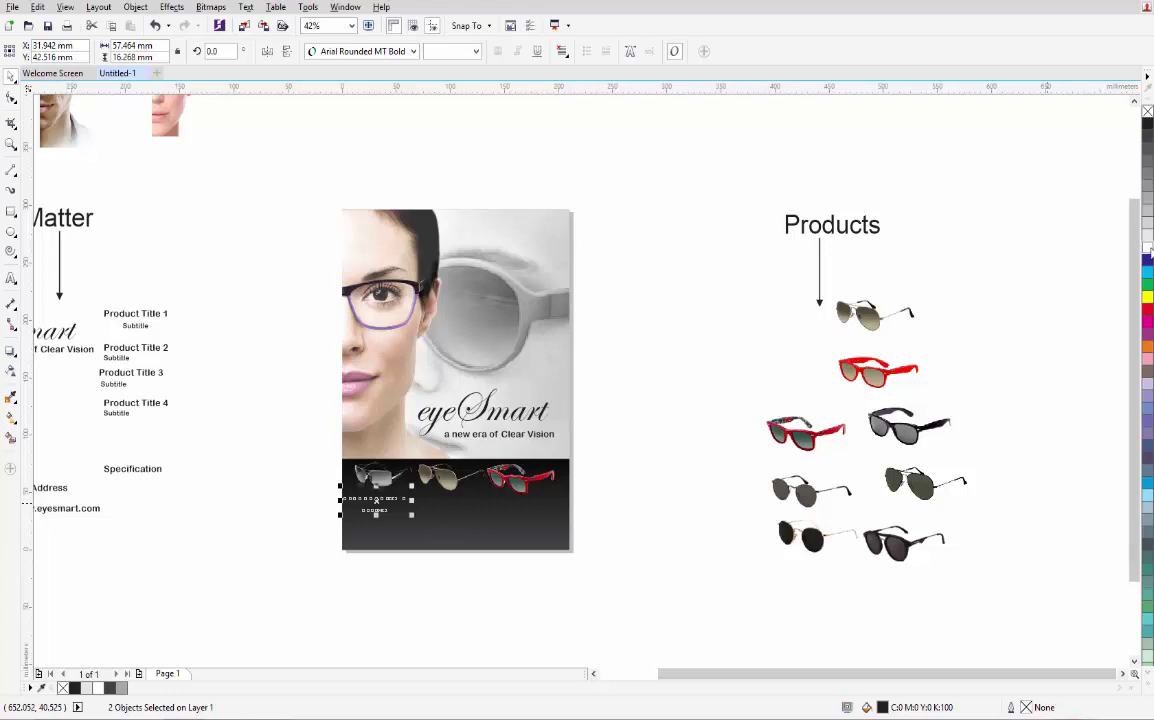
click(348, 568)
scroll(365, 570, up, 2)
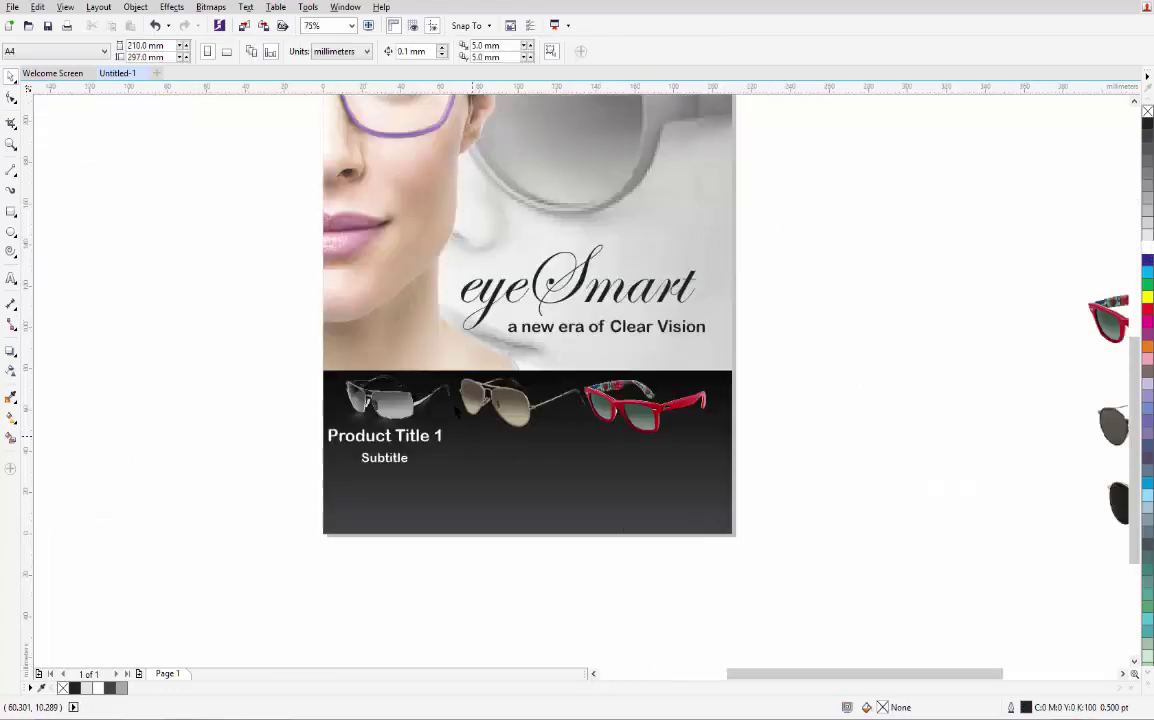
Step: Set the white Product Title 1 text to 14 pt and its Subtitle to 8 pt
click(386, 432)
click(440, 51)
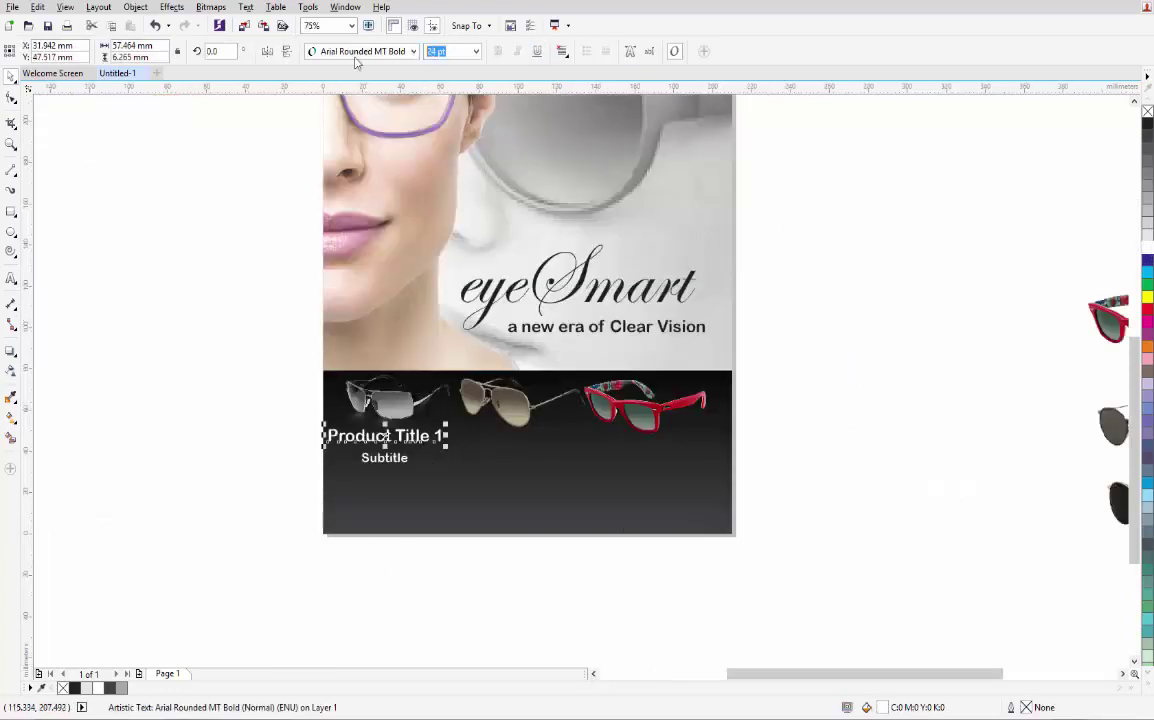
text(14)
key(Return)
click(398, 457)
drag(461, 51, 388, 56)
text(8)
key(Return)
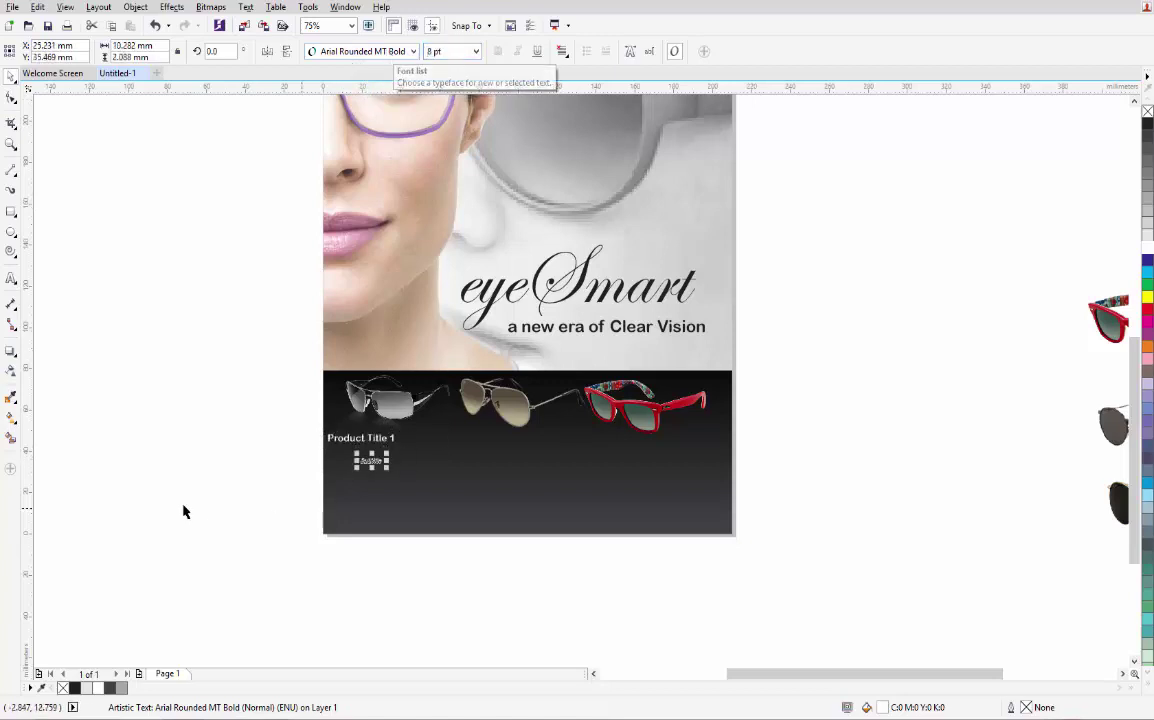
Step: Centre the Subtitle close under Product Title 1 and position both texts centrally below the silver-framed sunglasses
click(209, 514)
drag(376, 466, 415, 466)
shift+click(407, 407)
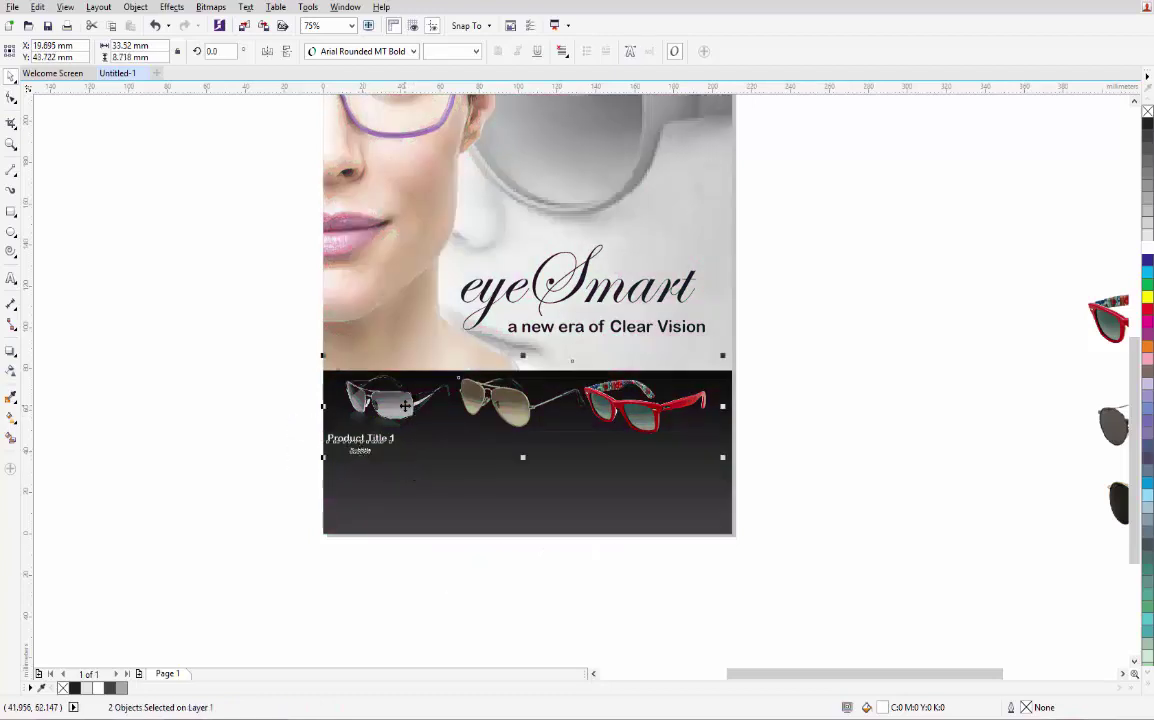
click(190, 384)
drag(284, 422, 415, 478)
Step: Copy the title and subtitle pair beneath the aviators and the red sunglasses, and nudge the red pair slightly up
drag(361, 443, 669, 412)
right_click(501, 446)
click(817, 492)
click(649, 409)
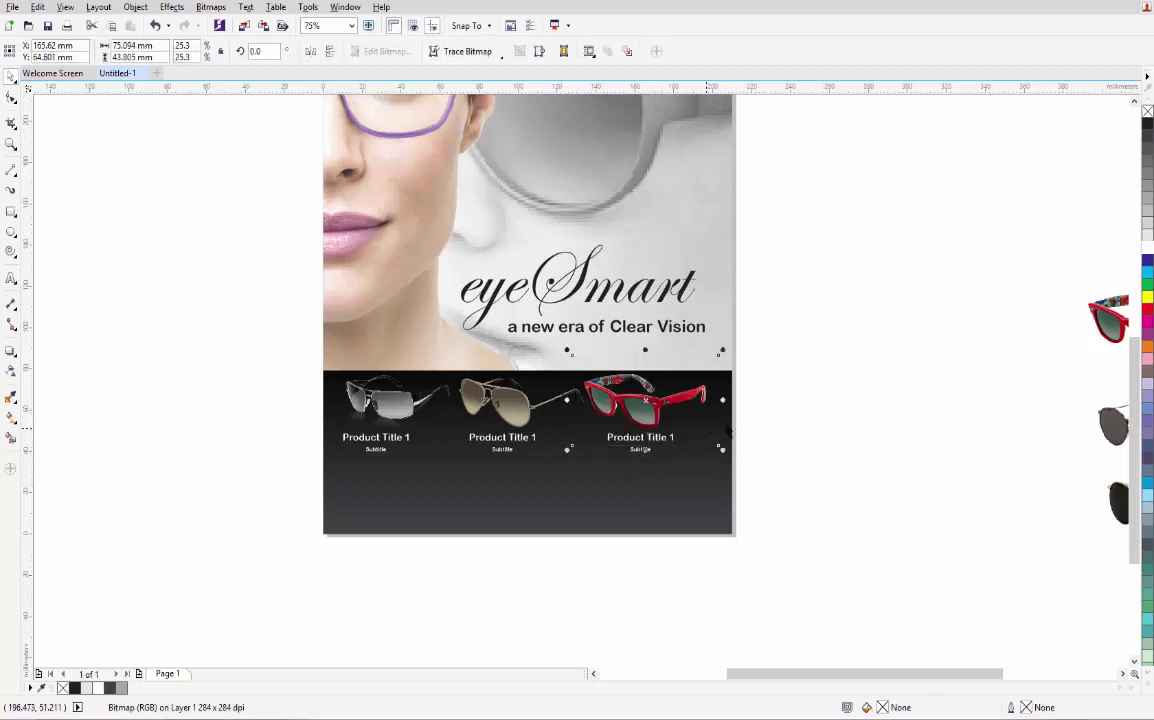
click(834, 489)
Step: Copy the Specification text onto the dark band below the middle product title and colour it very light
scroll(835, 493, down, 2)
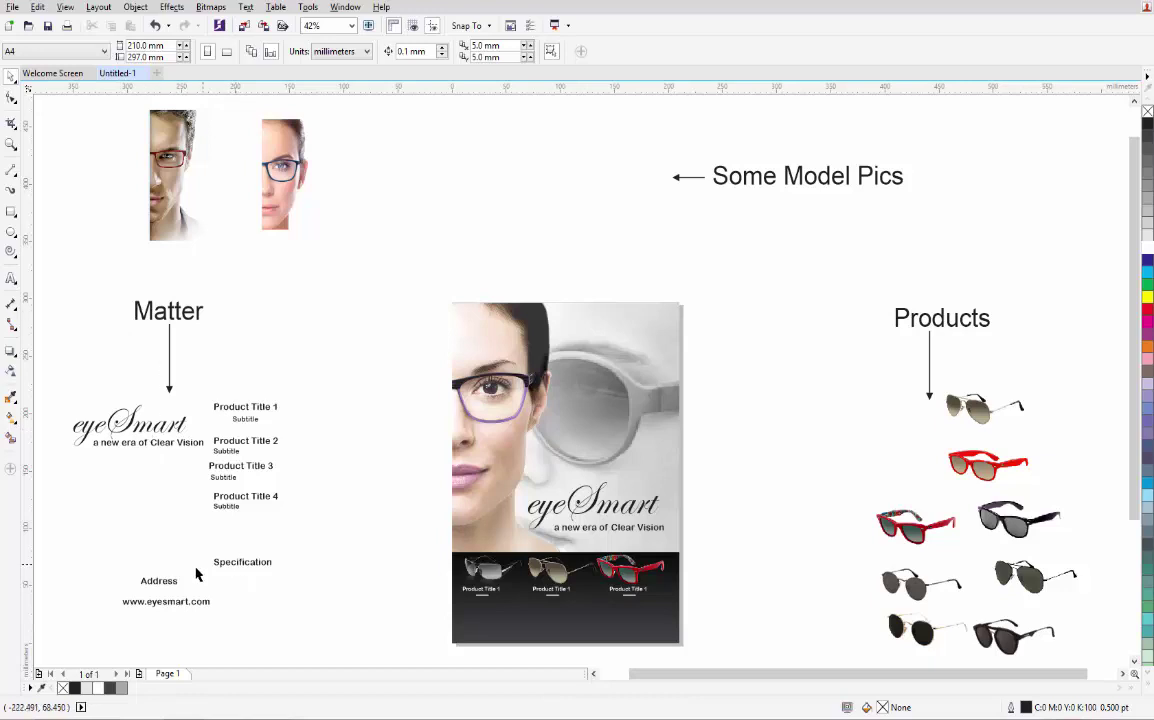
drag(235, 568, 560, 611)
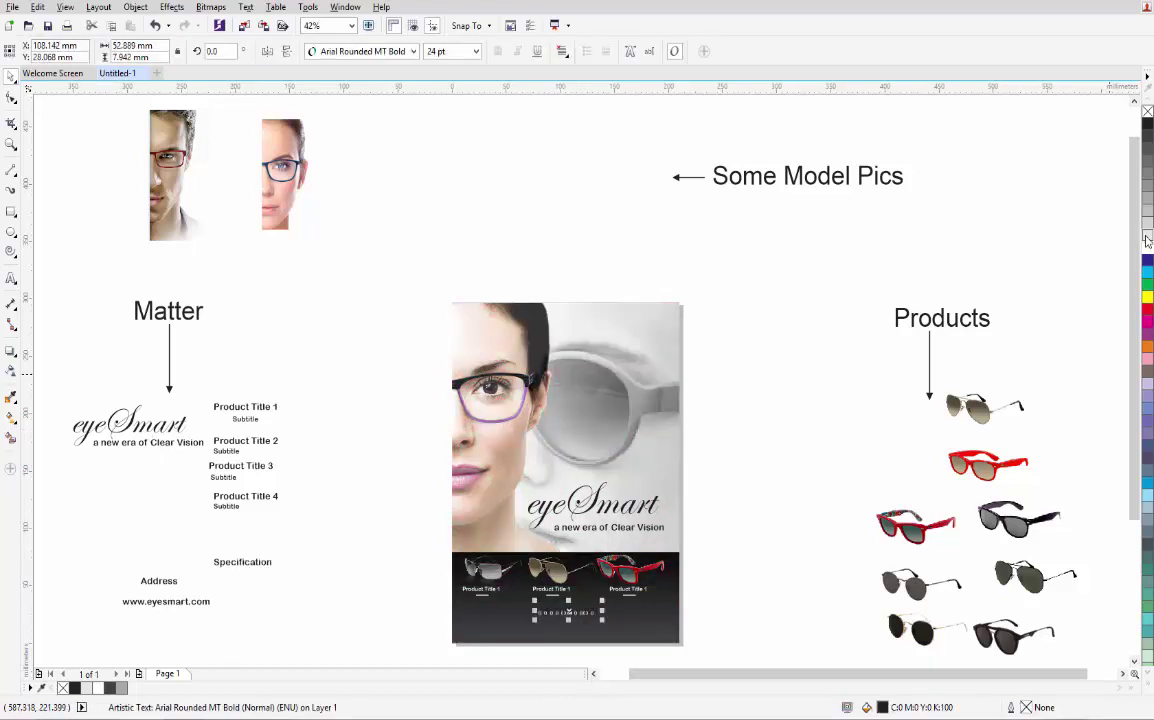
click(327, 664)
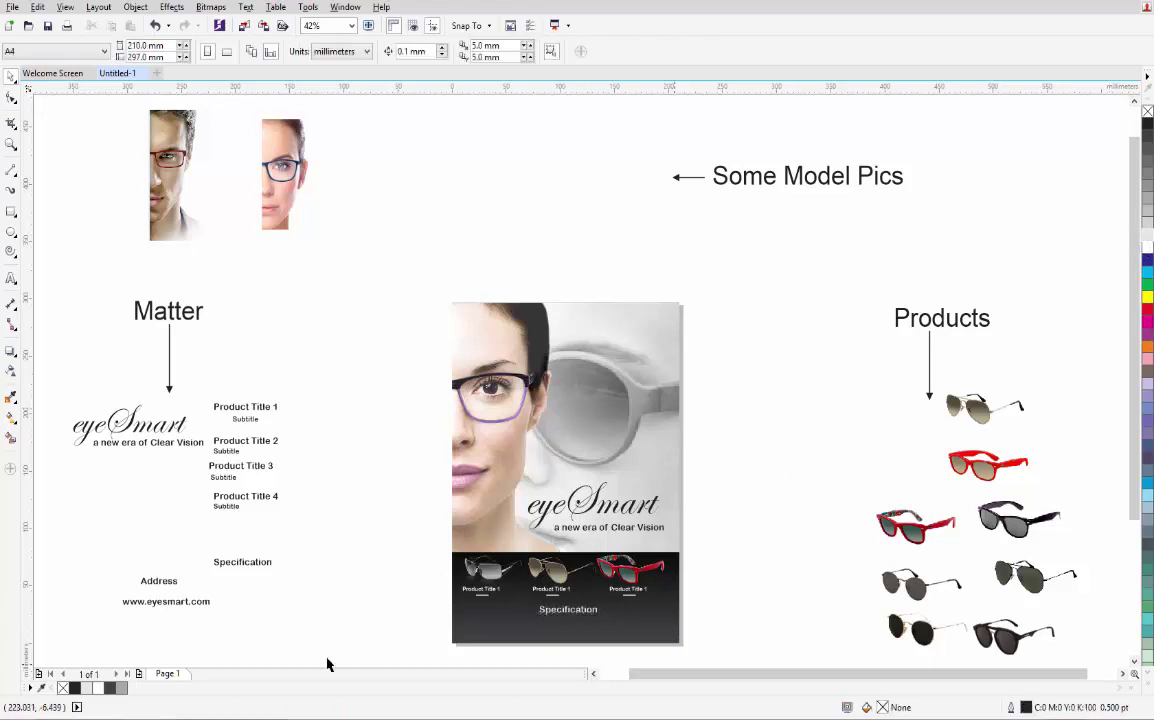
Step: Draw a horizontal line about 69 mm long beneath Specification and give it a 1.5 pt white outline
click(12, 174)
drag(531, 619, 604, 620)
click(10, 77)
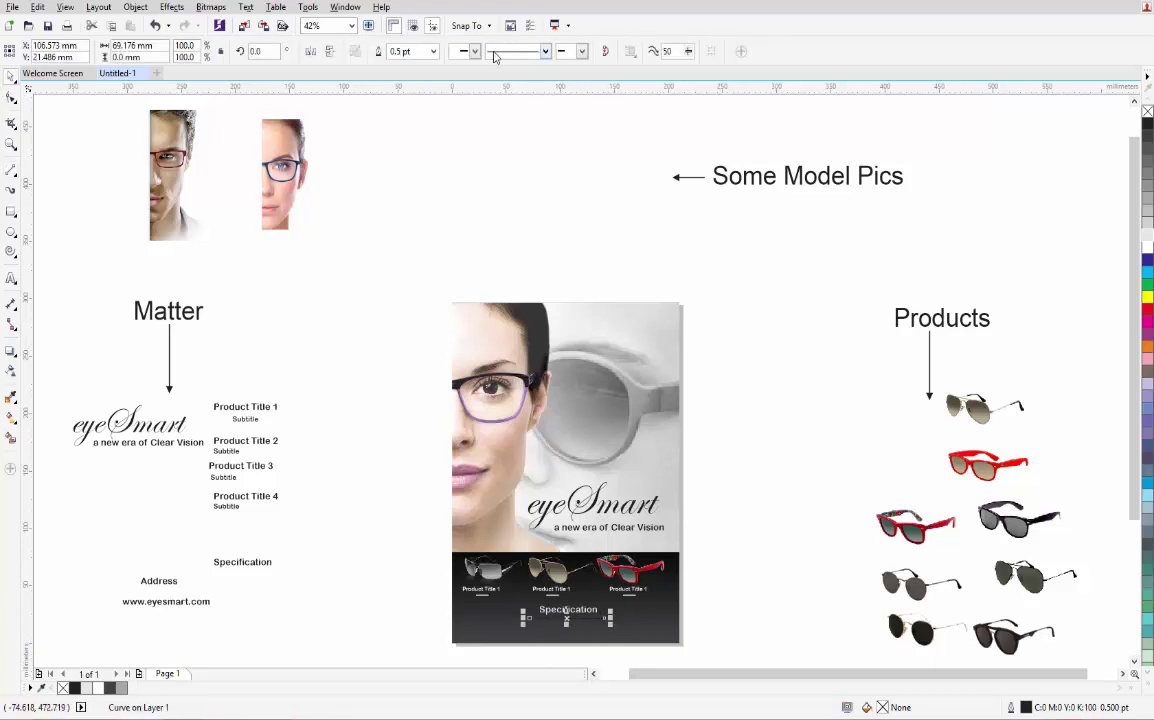
click(431, 52)
click(372, 110)
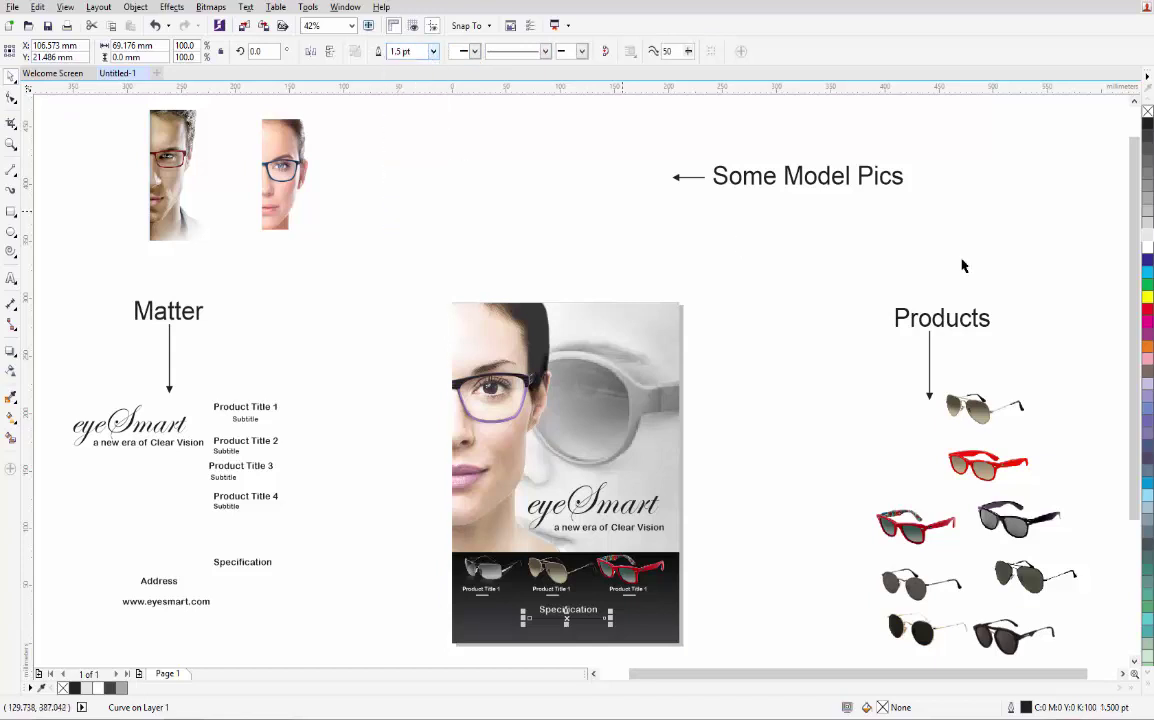
right_click(1146, 251)
click(732, 530)
Step: Copy the white line above Specification, centre the text between the two lines and group all three objects
drag(715, 596, 322, 646)
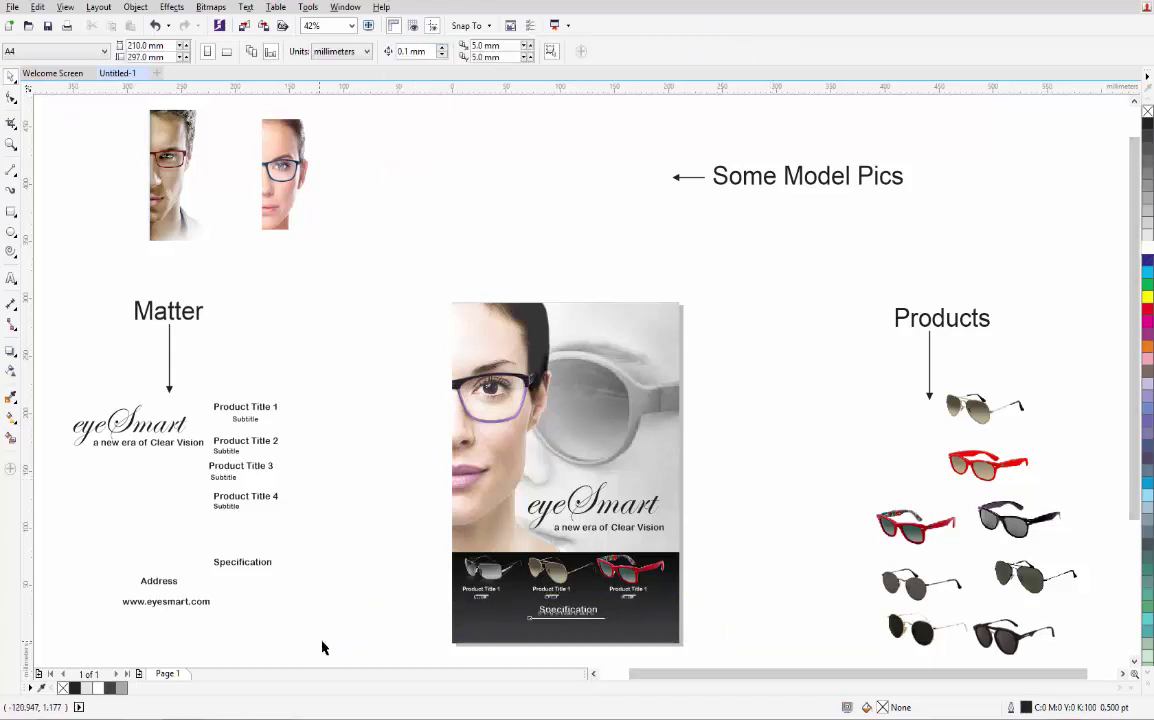
scroll(551, 650, up, 5)
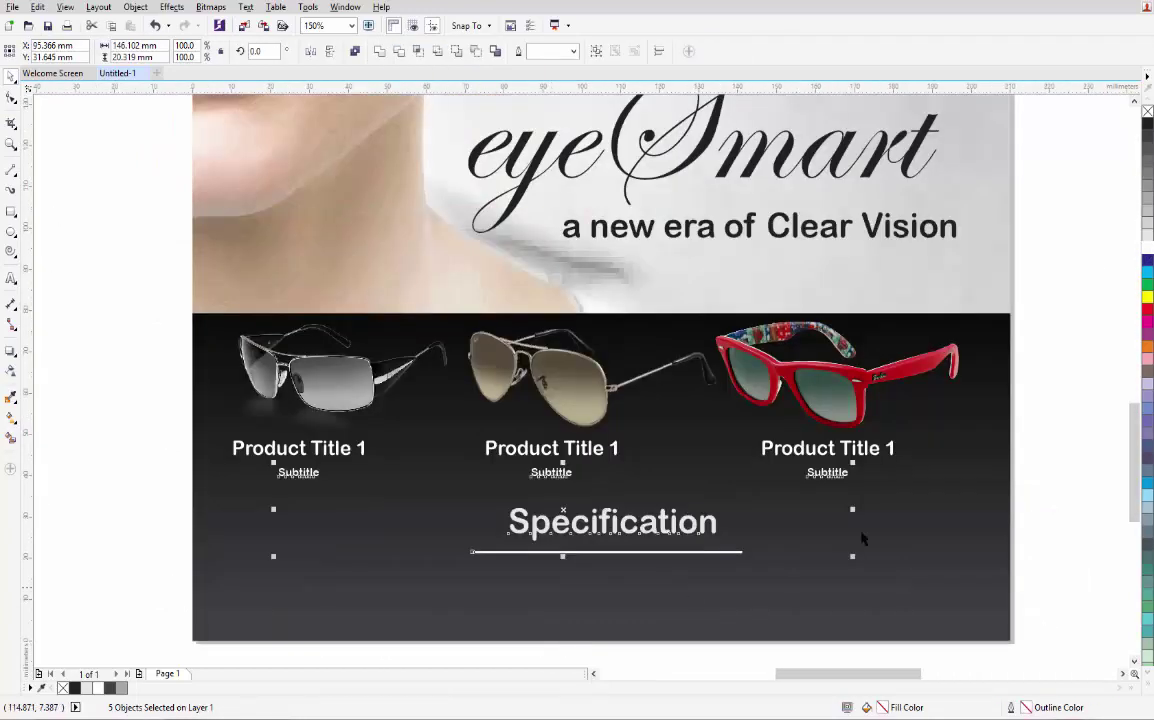
click(165, 482)
drag(666, 553, 667, 497)
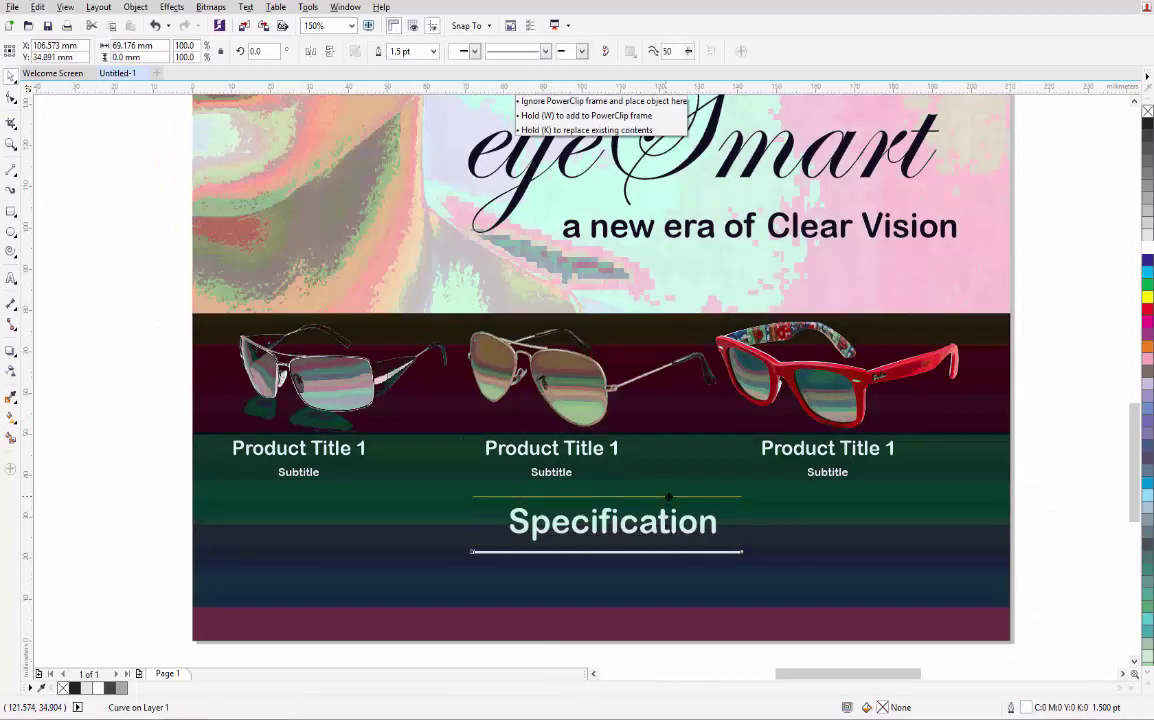
shift+click(657, 552)
shift+click(654, 552)
key(c)
key(ctrl+g)
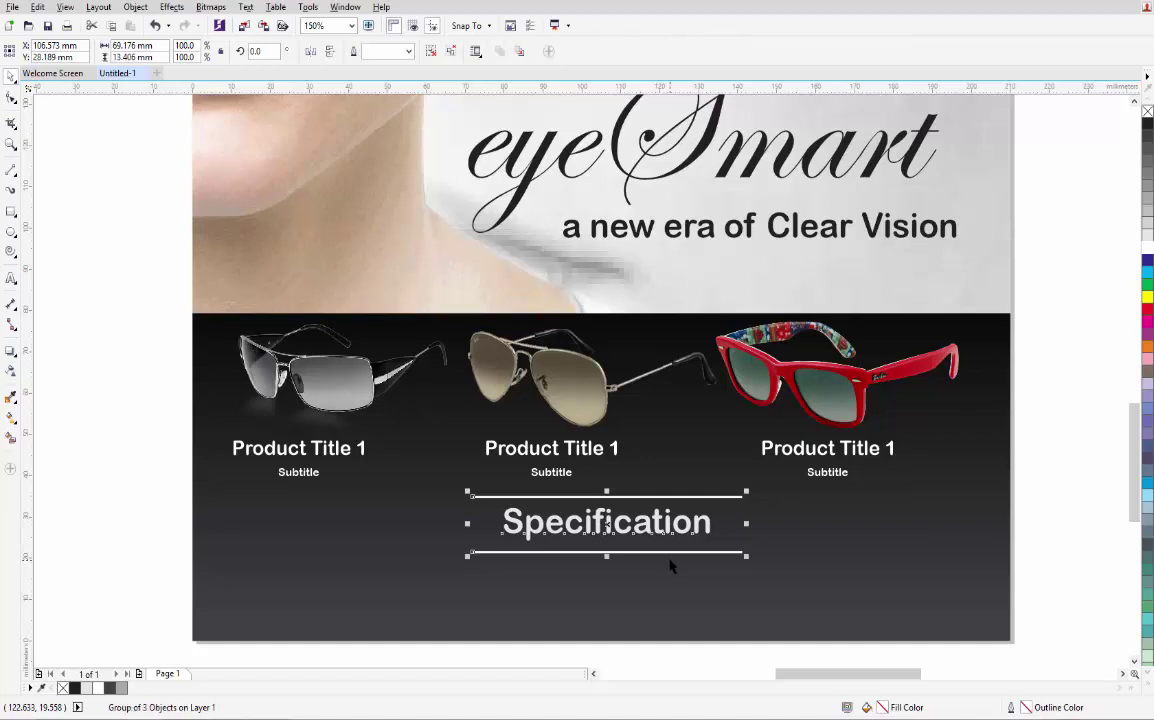
Step: Scale down the grouped Specification heading with its two lines beneath the middle product title on the dark band
key(F4)
click(723, 599)
click(572, 617)
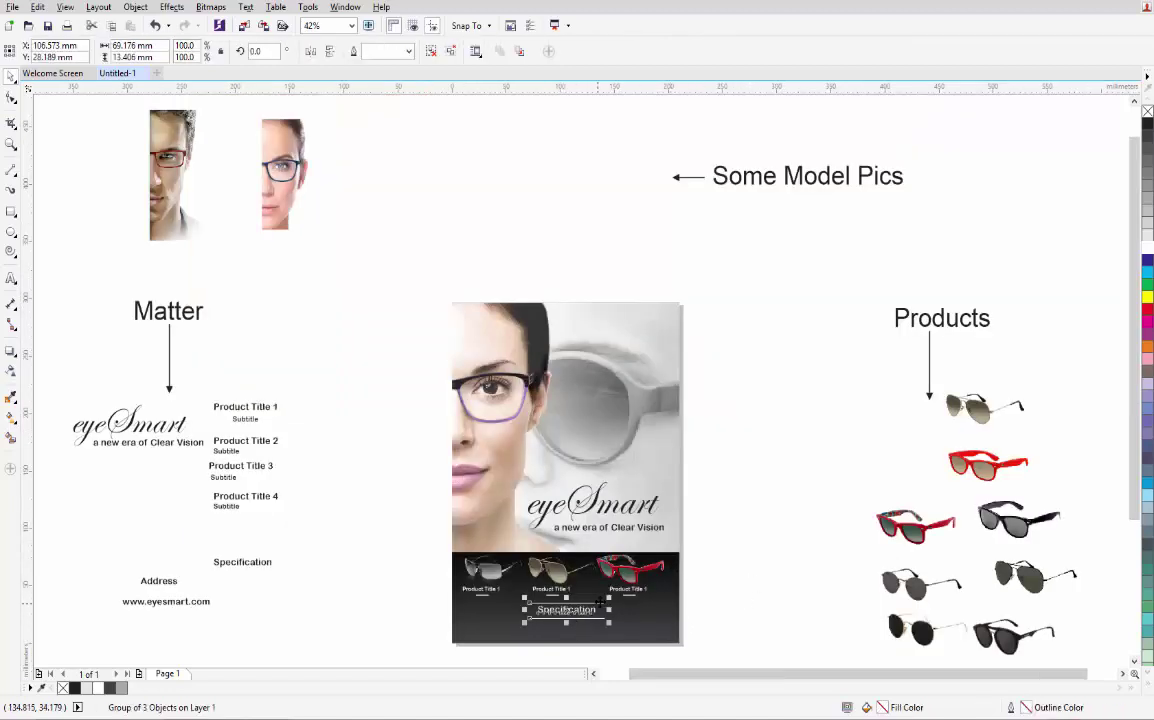
click(722, 600)
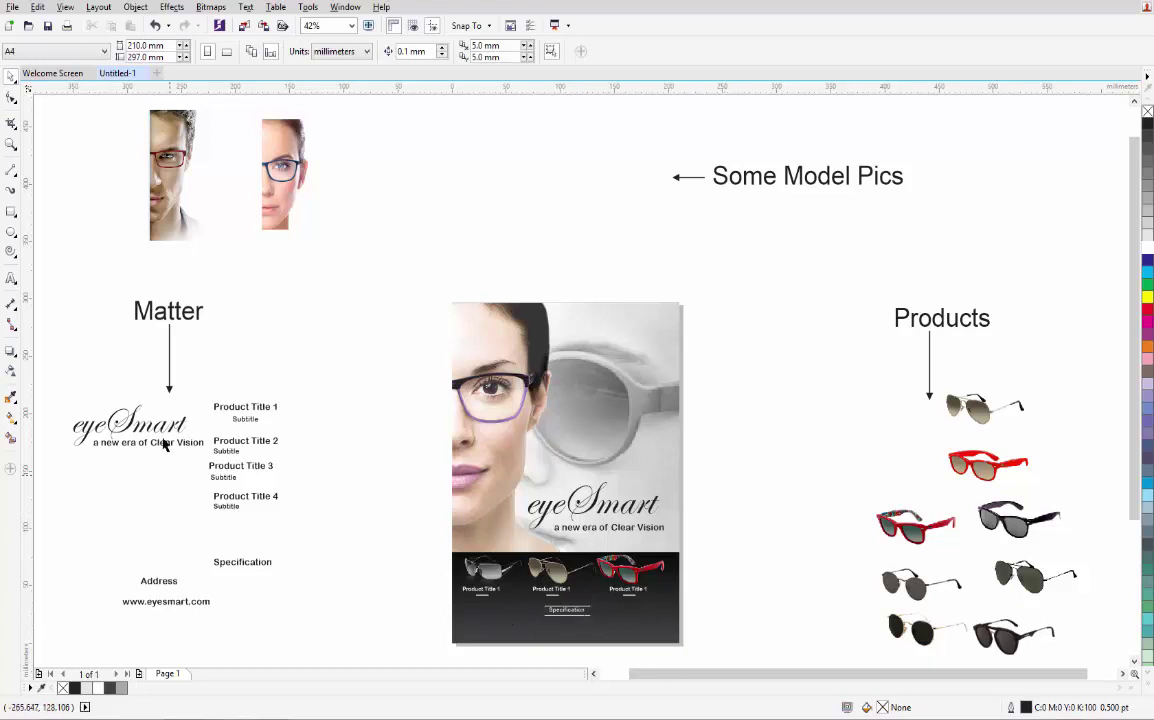
drag(163, 587, 484, 632)
click(1147, 246)
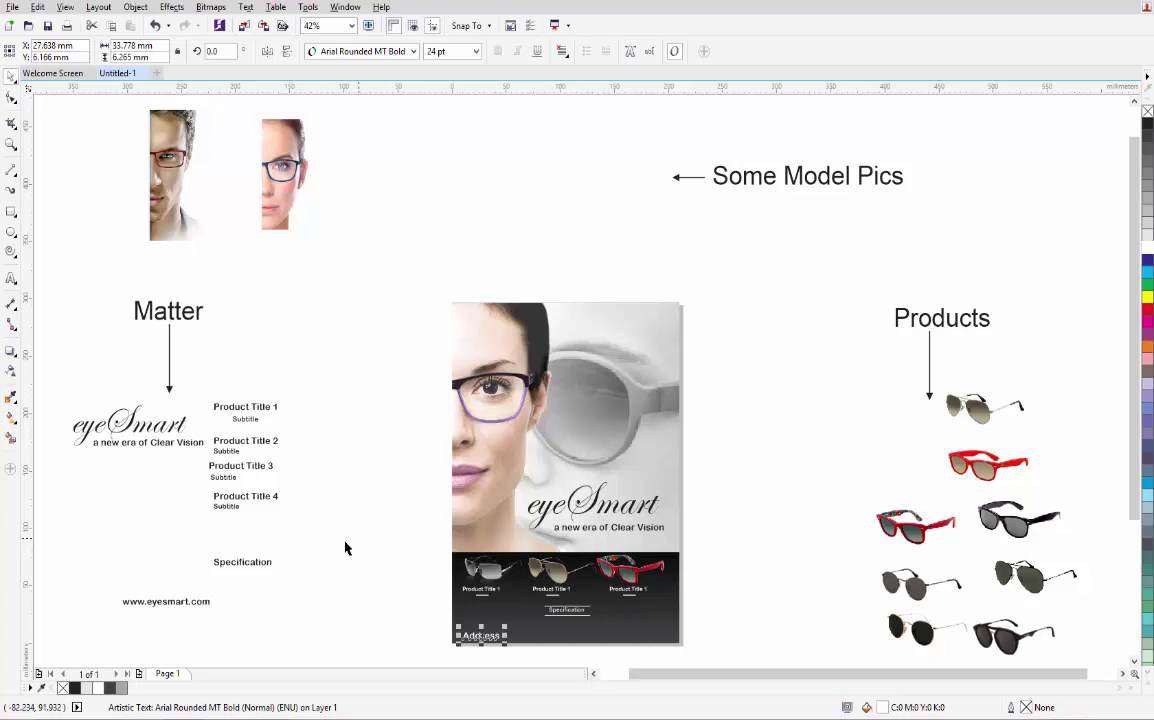
drag(142, 605, 606, 637)
click(915, 525)
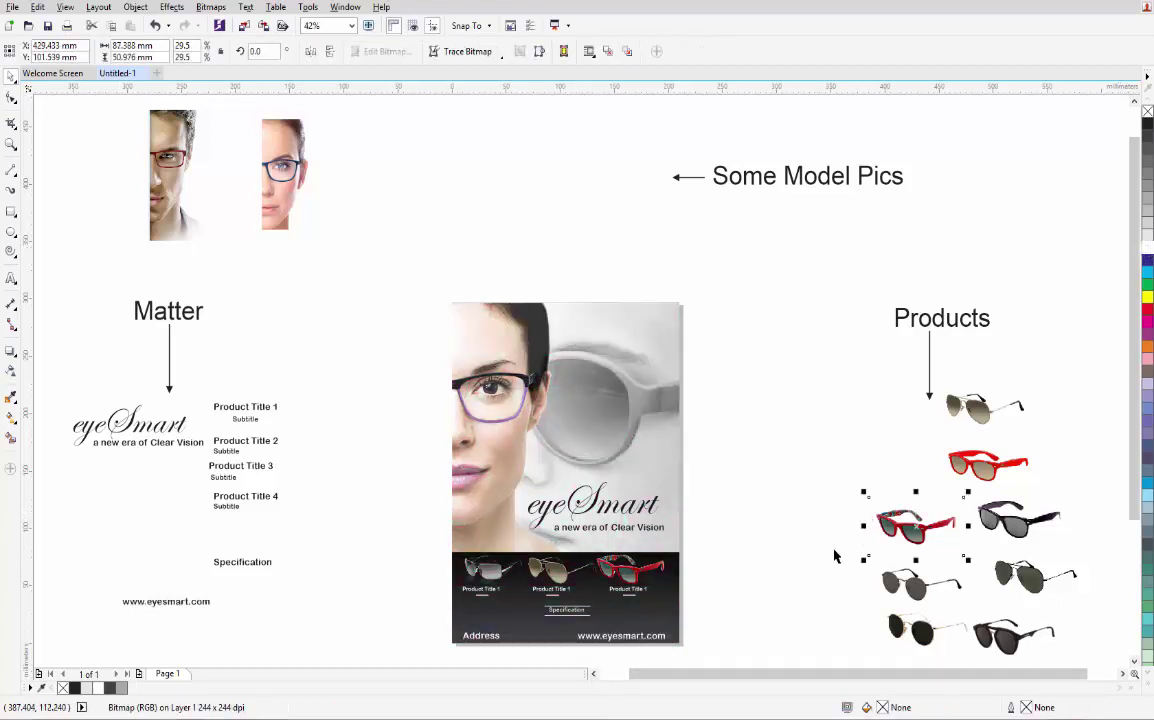
click(835, 556)
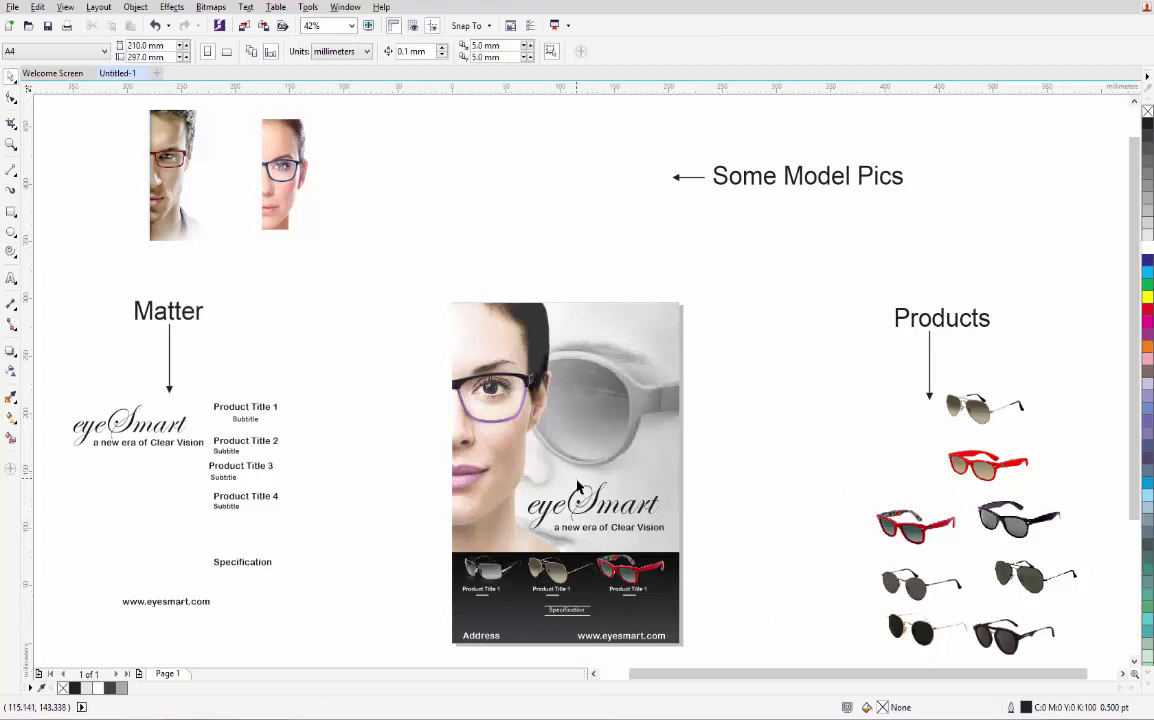
Step: Enlarge the eyeSmart logo text on the leaflet slightly towards its upper right
drag(398, 288, 708, 655)
click(9, 78)
click(681, 455)
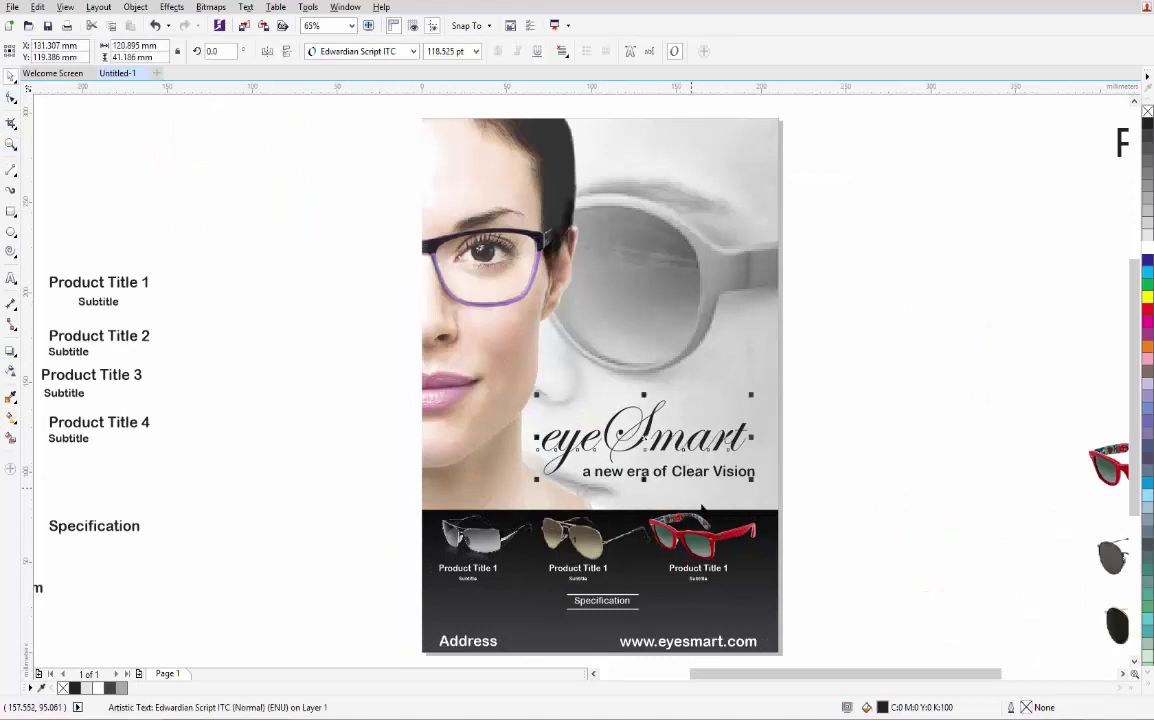
drag(752, 397, 765, 389)
click(853, 449)
Step: Select the three subtitles beneath the product titles and group them
drag(824, 570, 366, 594)
click(861, 584)
drag(828, 568, 443, 605)
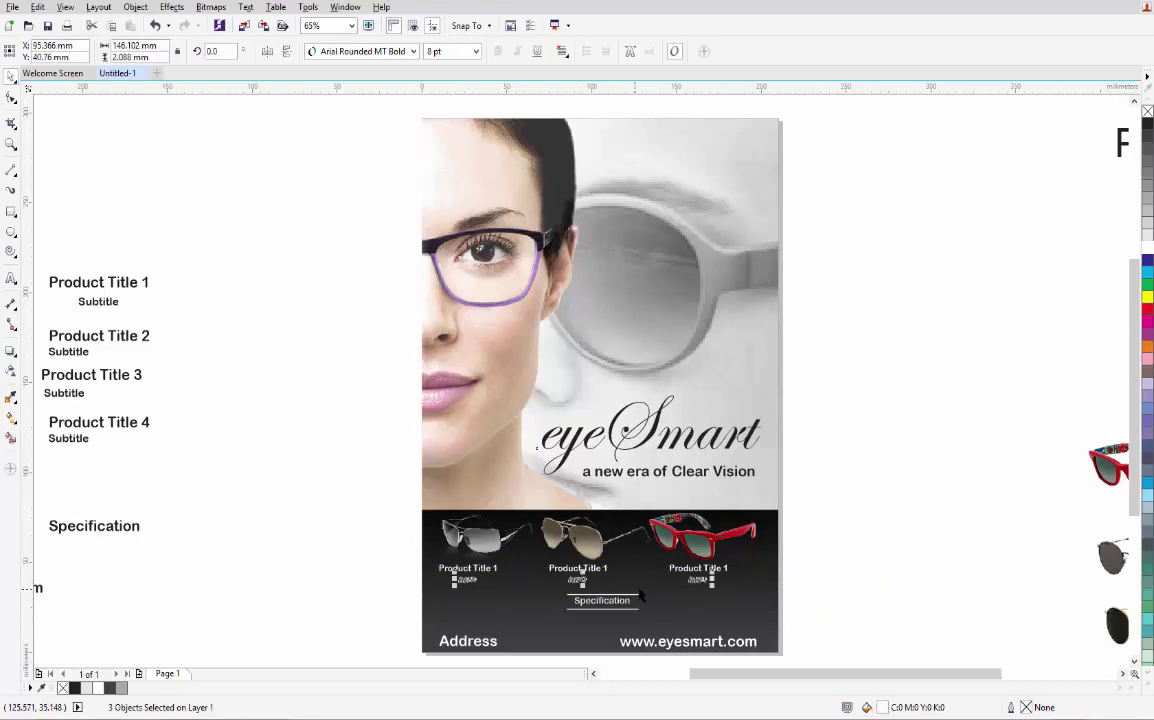
key(ctrl+g)
click(833, 550)
Step: Group the three product titles together with the subtitle group on the dark band
drag(840, 546, 332, 574)
drag(855, 548, 376, 610)
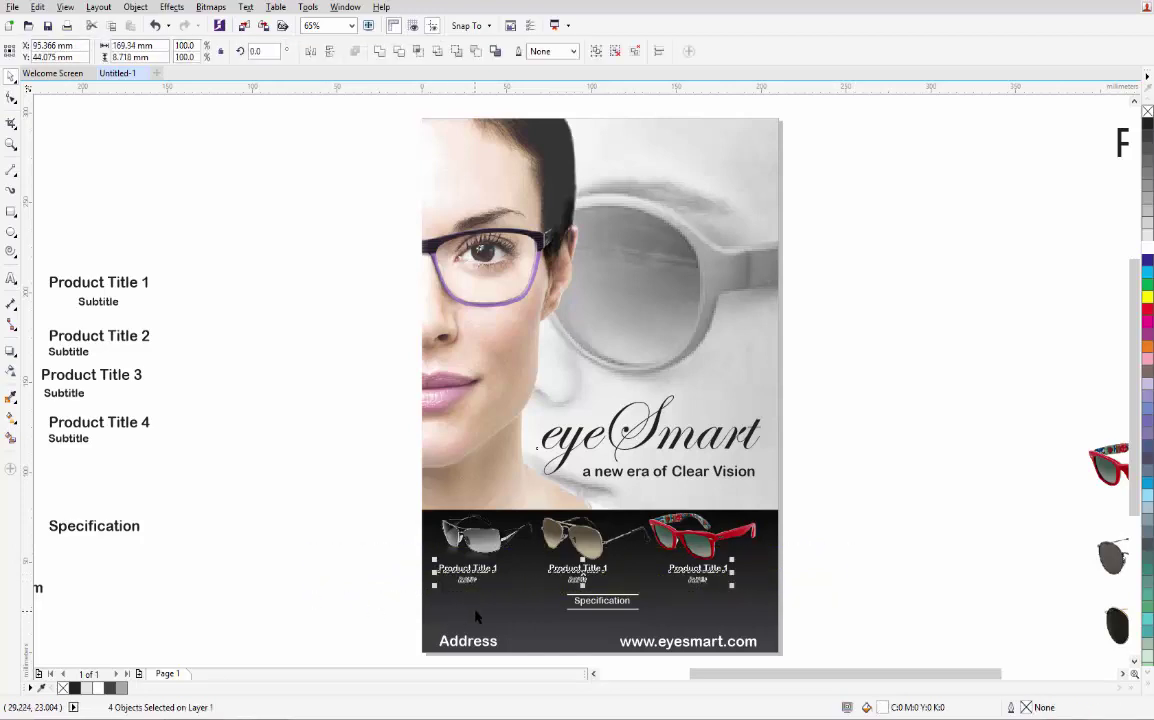
drag(827, 564, 376, 602)
key(ctrl+g)
click(844, 568)
scroll(844, 568, down, 1)
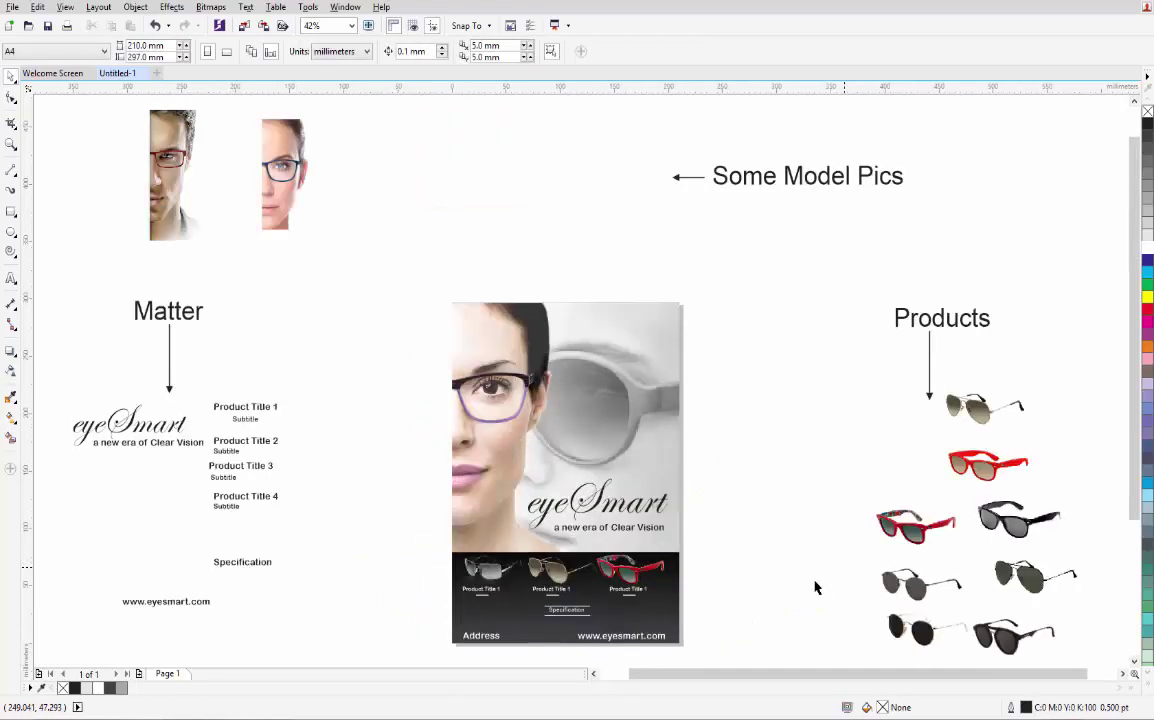
click(575, 613)
drag(570, 613, 556, 614)
key(ctrl+z)
click(620, 636)
drag(620, 636, 627, 320)
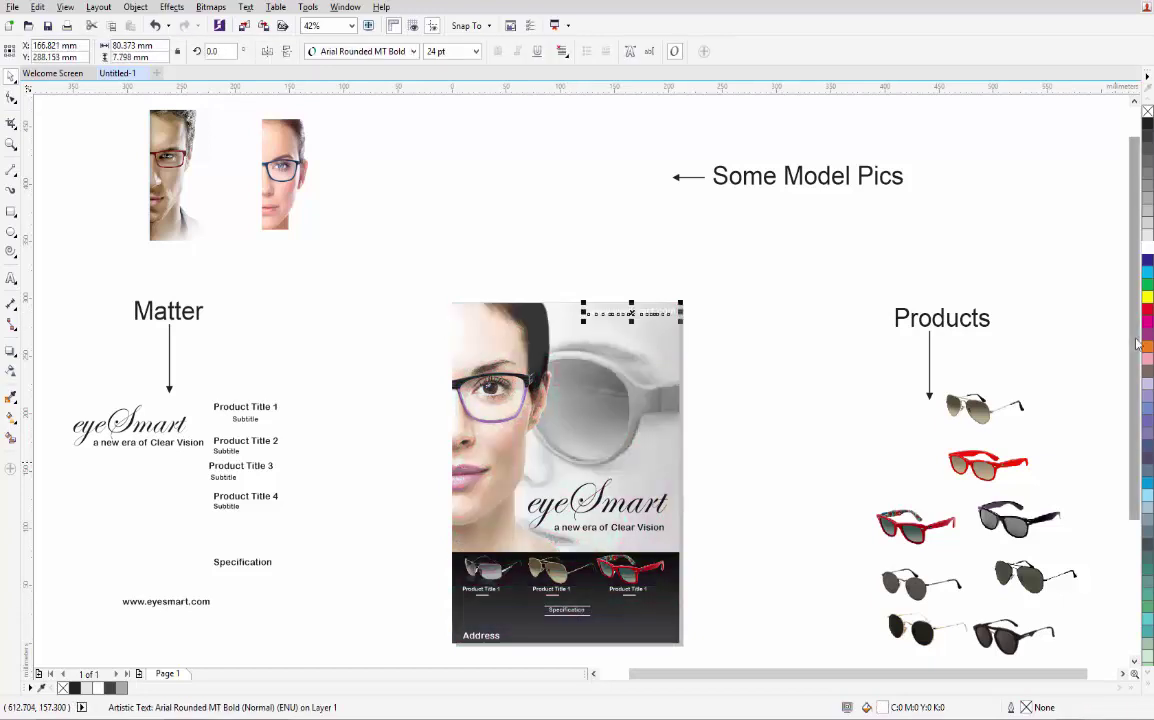
click(1148, 124)
click(817, 301)
click(672, 316)
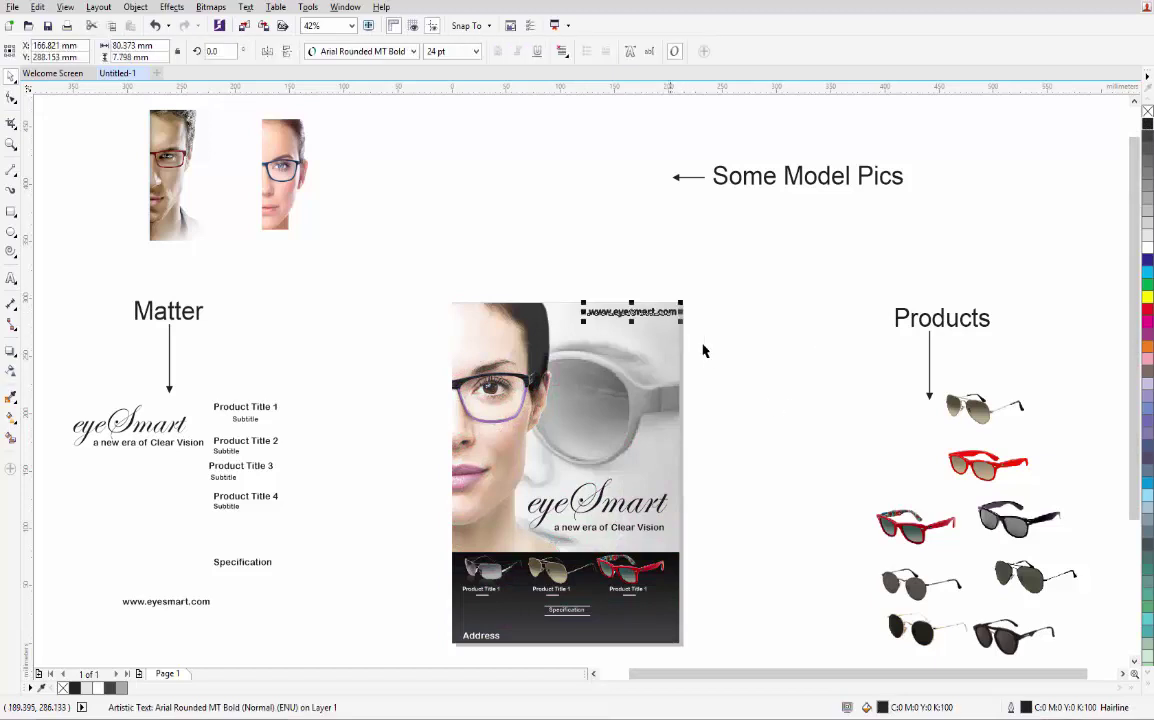
click(1148, 122)
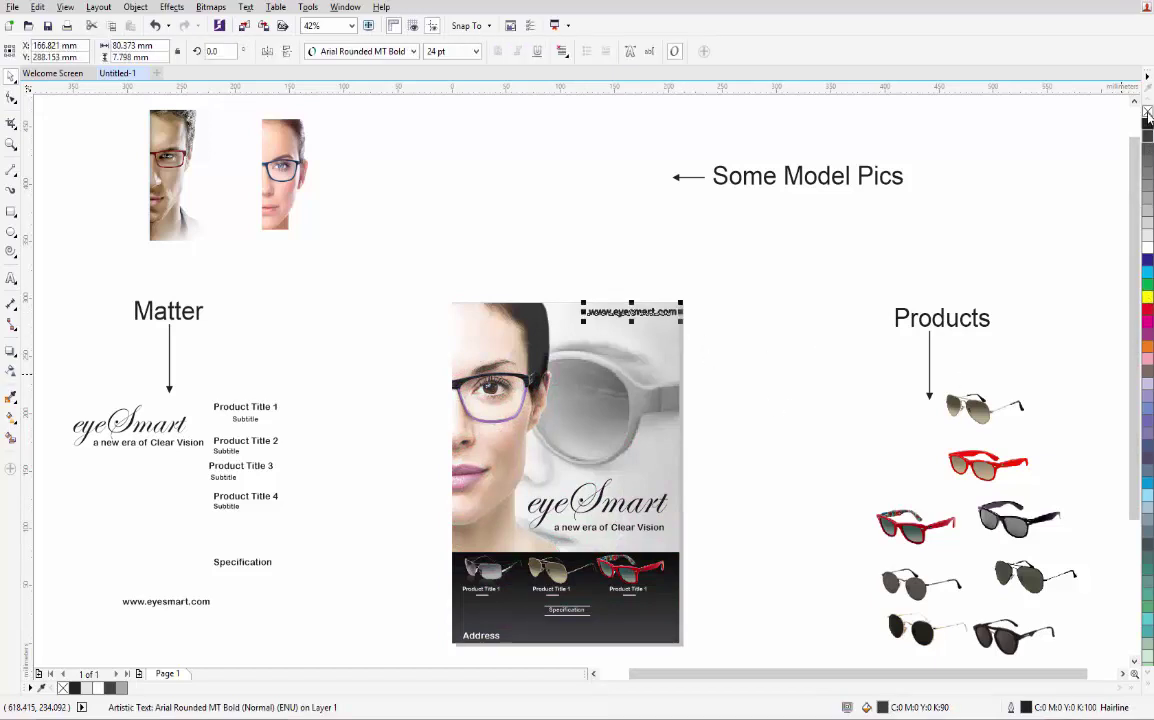
right_click(1148, 115)
click(720, 372)
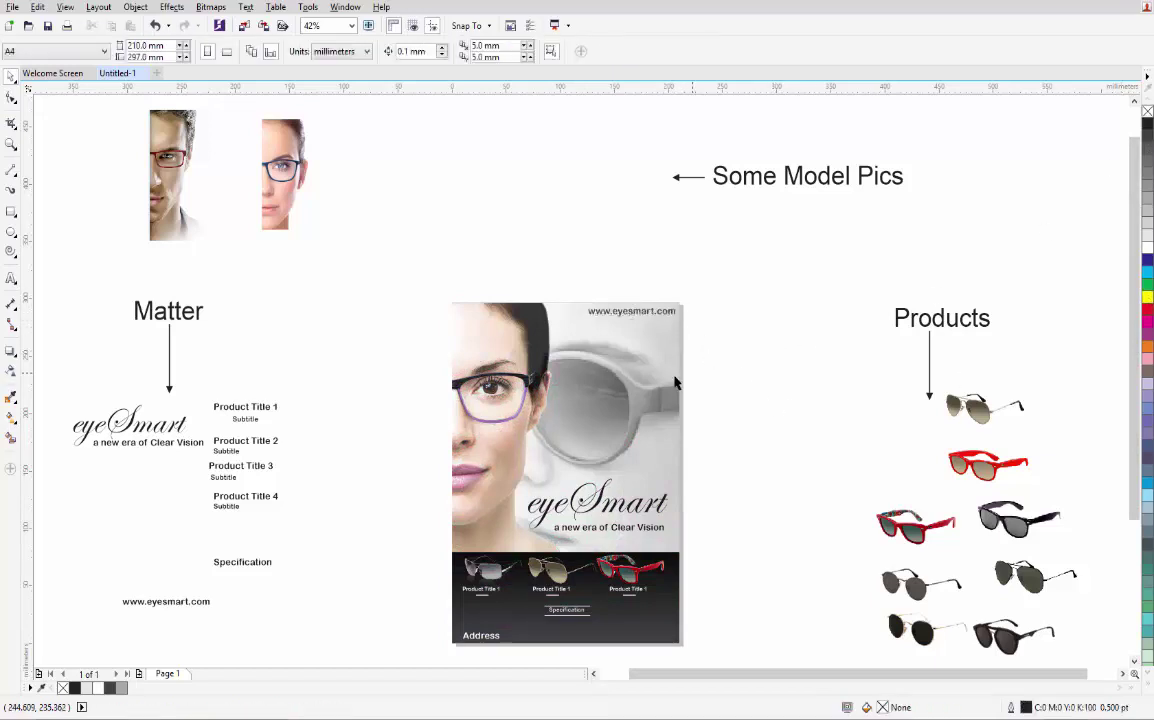
Step: Set the web address font to Gill Sans Ultra Bold Condensed and shift the text slightly closer to the page's upper right corner
click(635, 316)
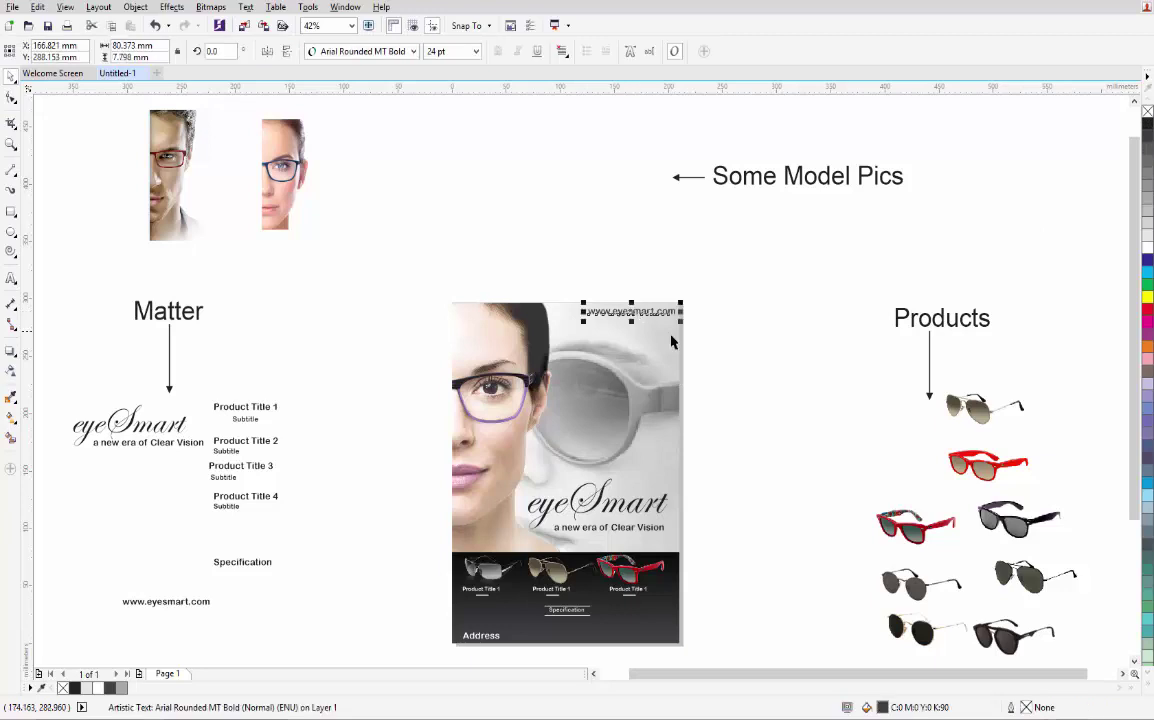
click(411, 52)
mouse_move(372, 146)
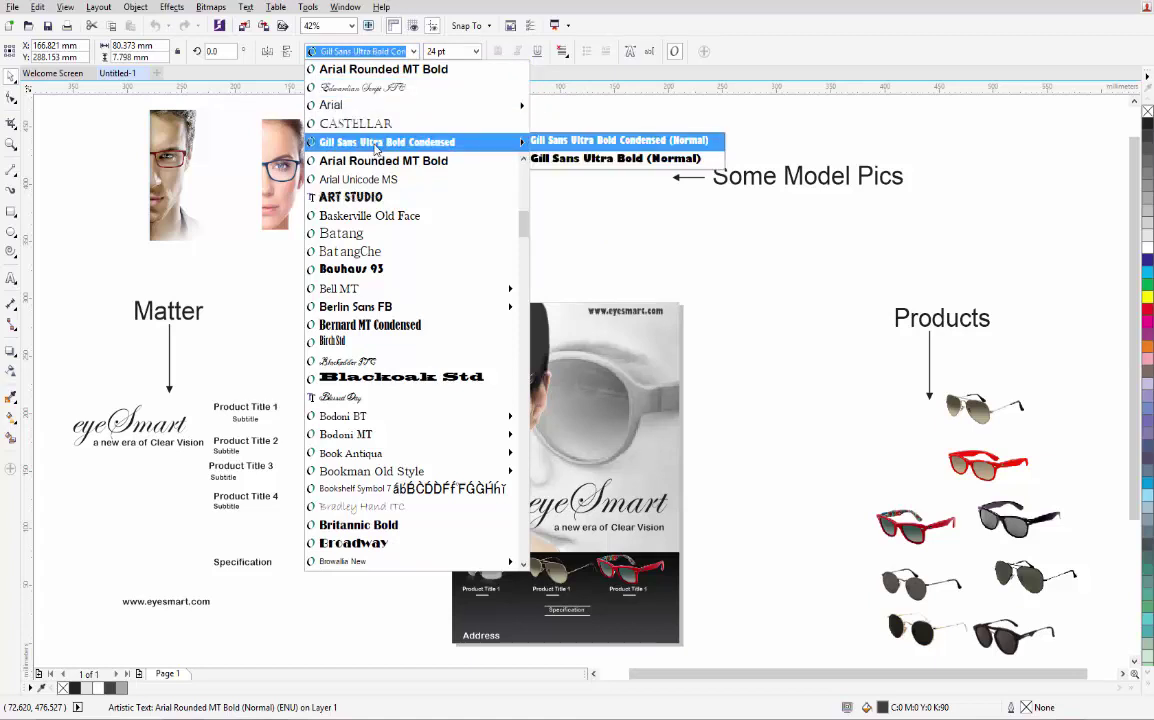
click(376, 146)
click(778, 378)
drag(640, 312, 651, 310)
click(791, 490)
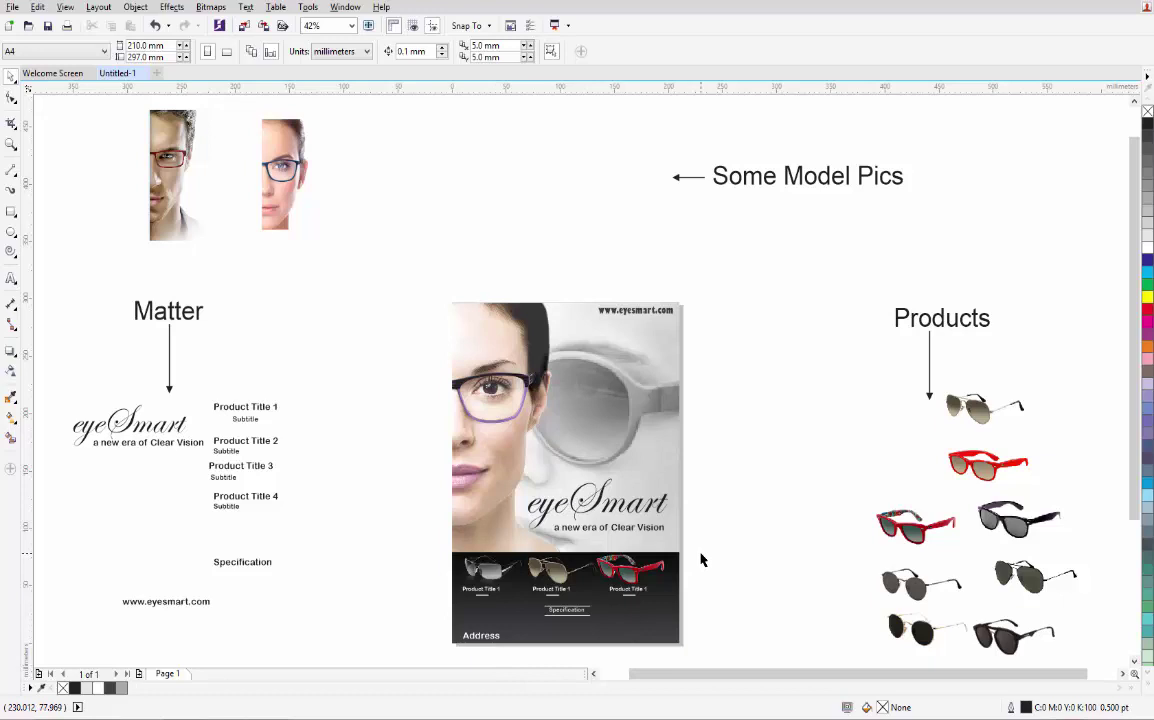
scroll(700, 559, up, 1)
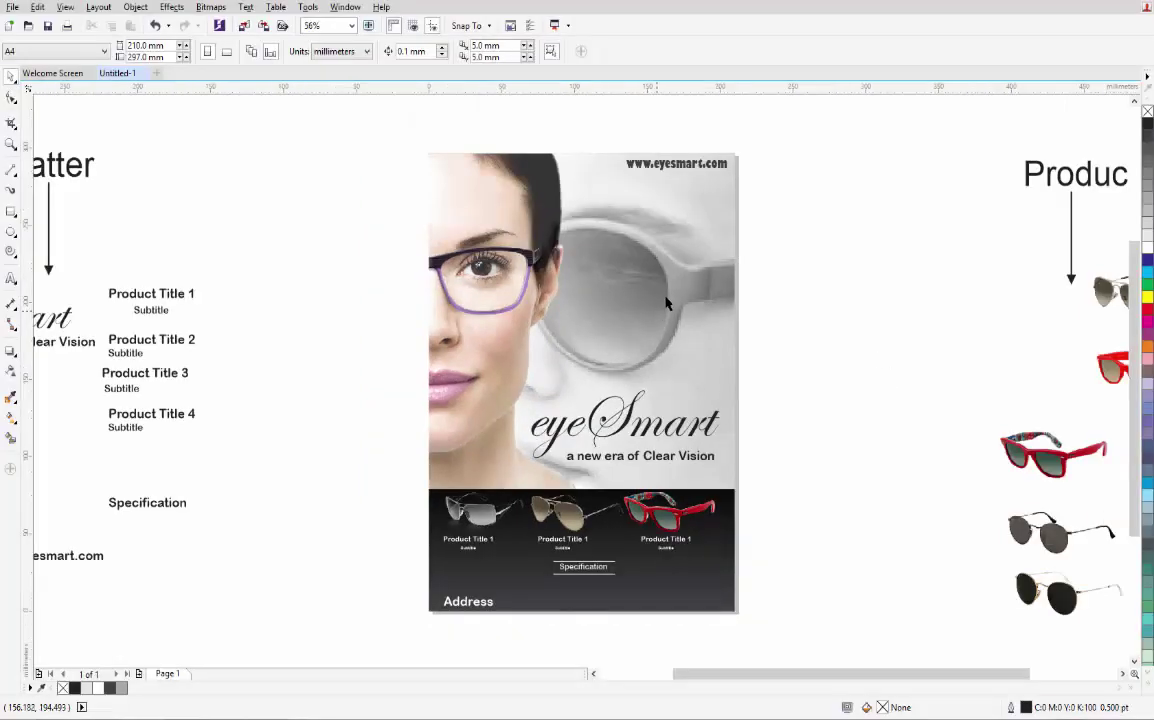
click(697, 254)
alt+click(672, 297)
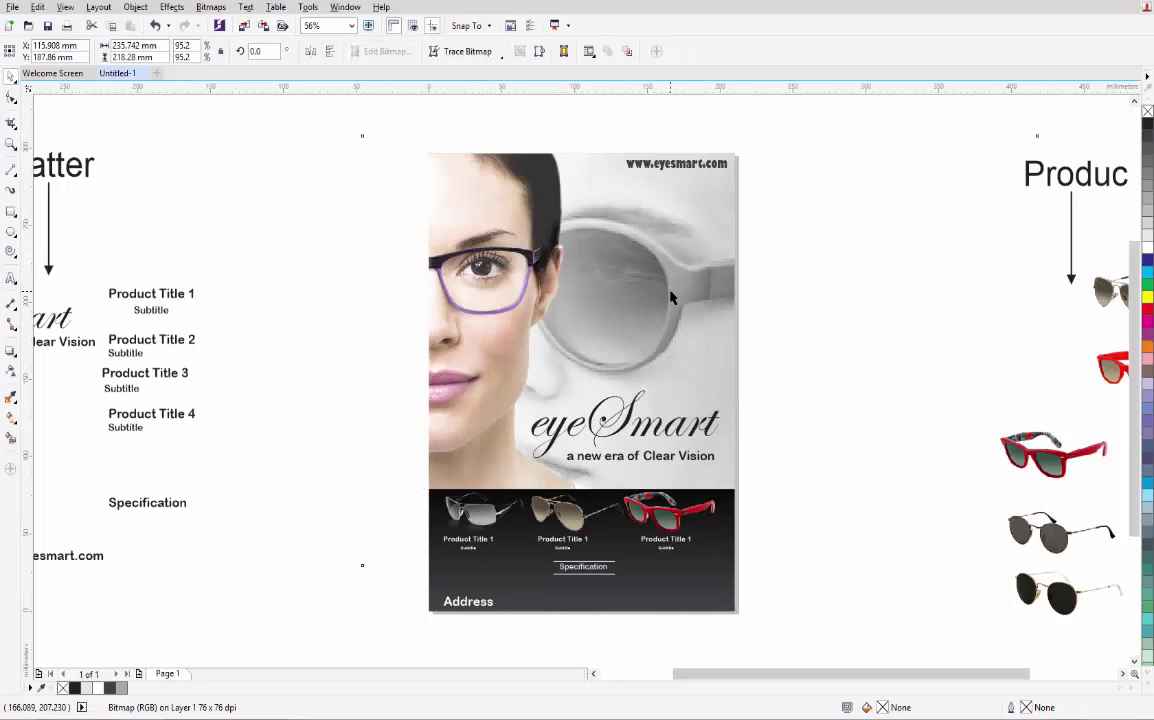
click(216, 9)
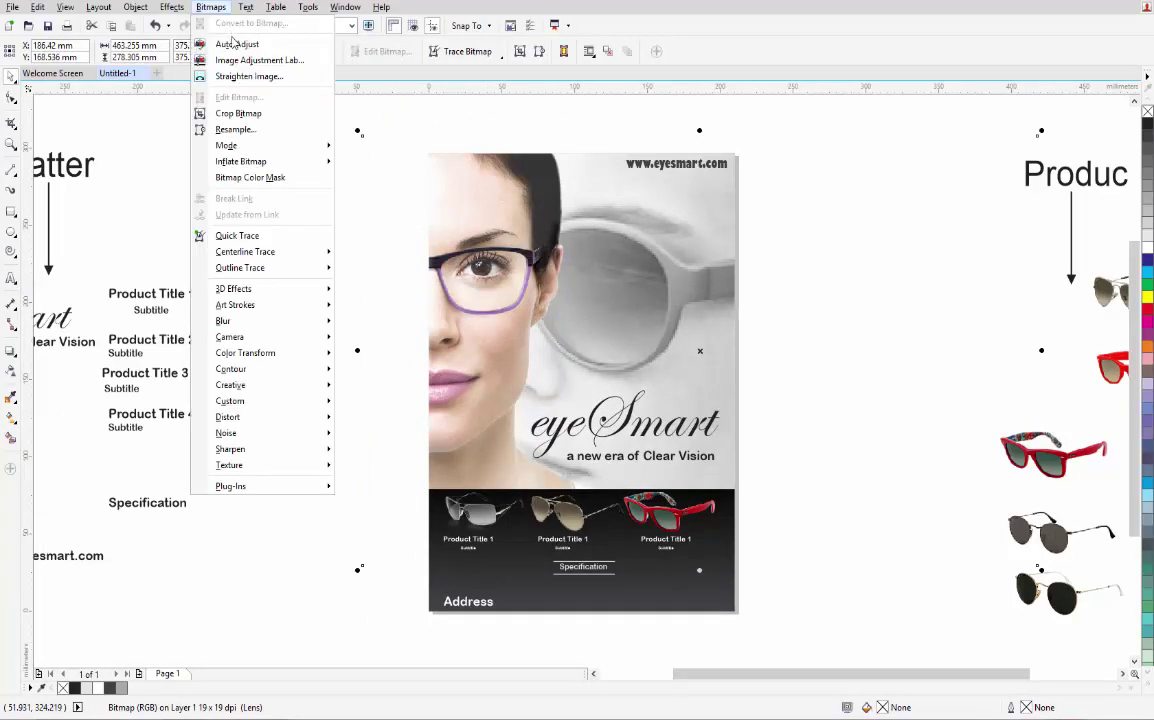
click(835, 257)
click(828, 333)
Step: Convert the greyscale sunglasses photo inside the page PowerClip to a 300 dpi CMYK bitmap with anti-aliasing and a transparent background
click(656, 302)
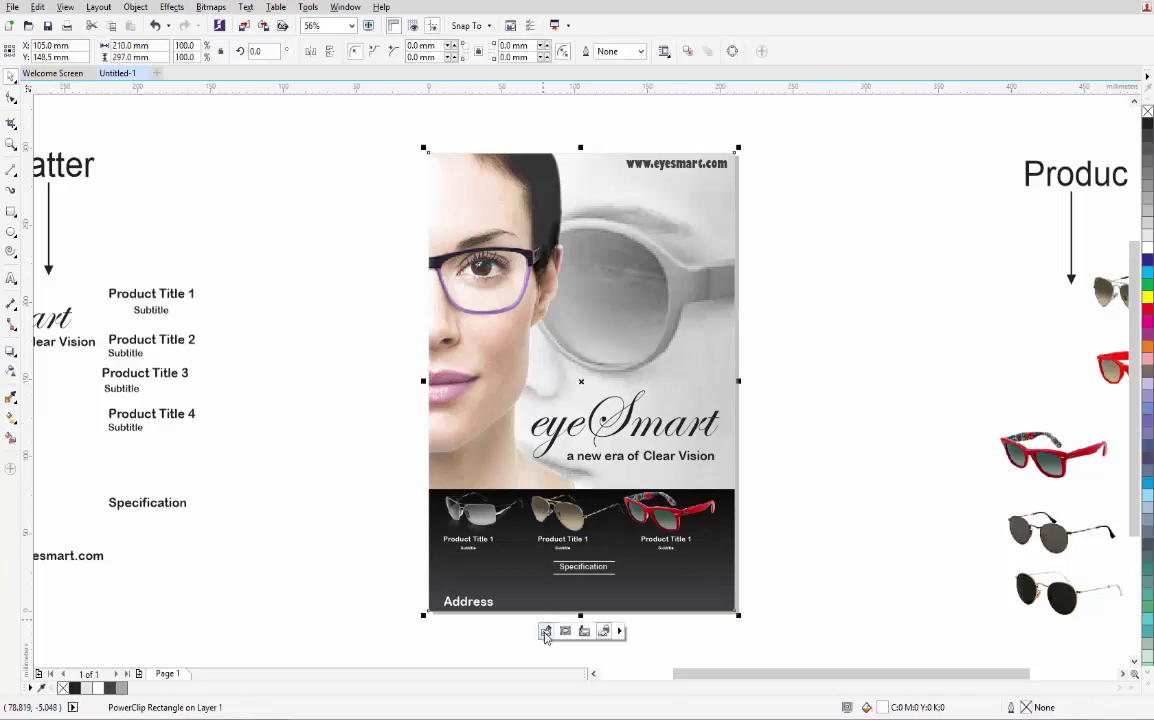
click(545, 632)
click(224, 8)
click(237, 21)
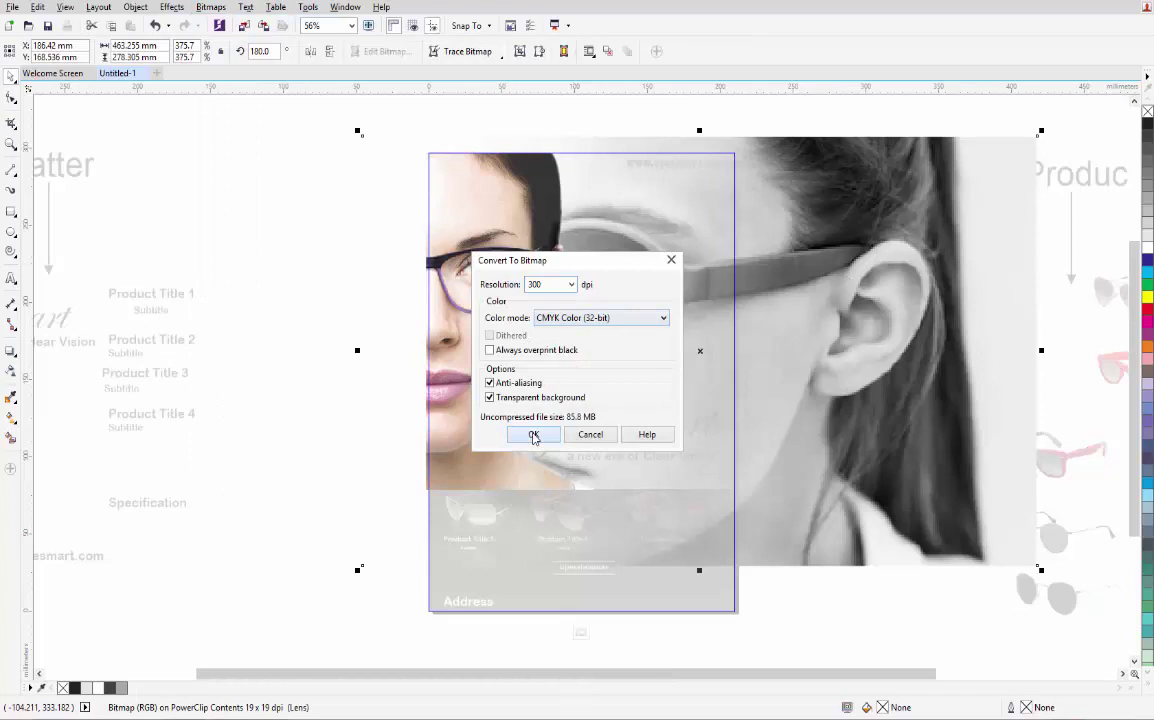
click(533, 434)
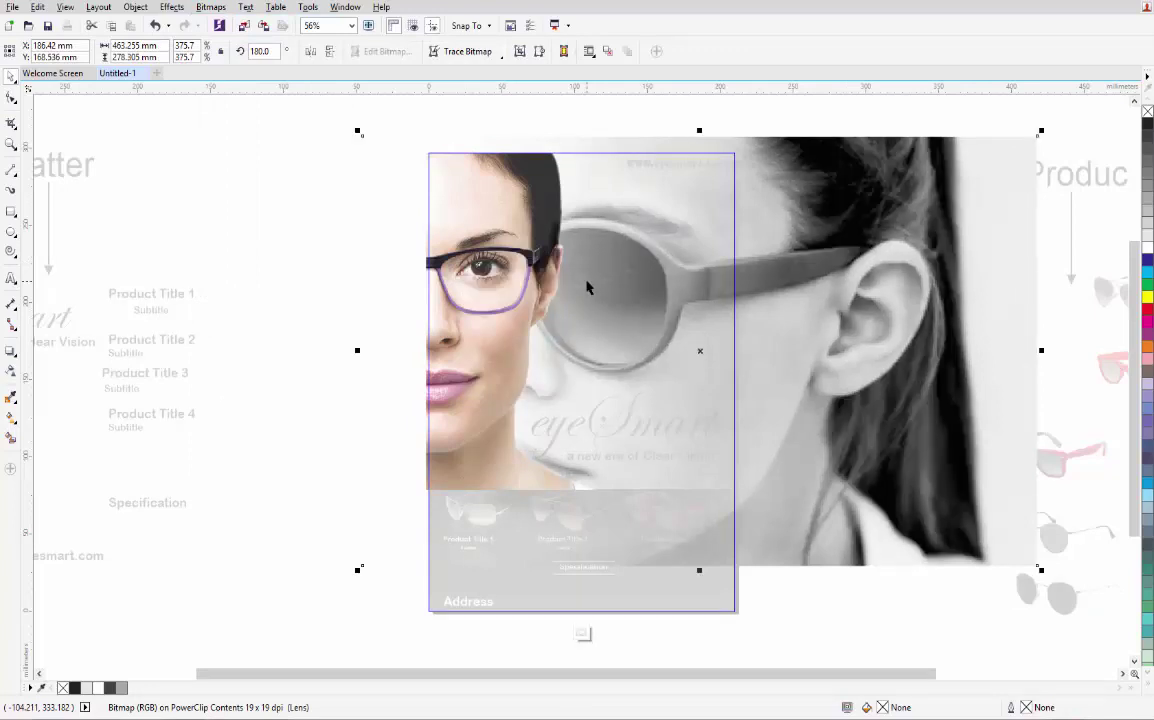
ctrl+click(329, 215)
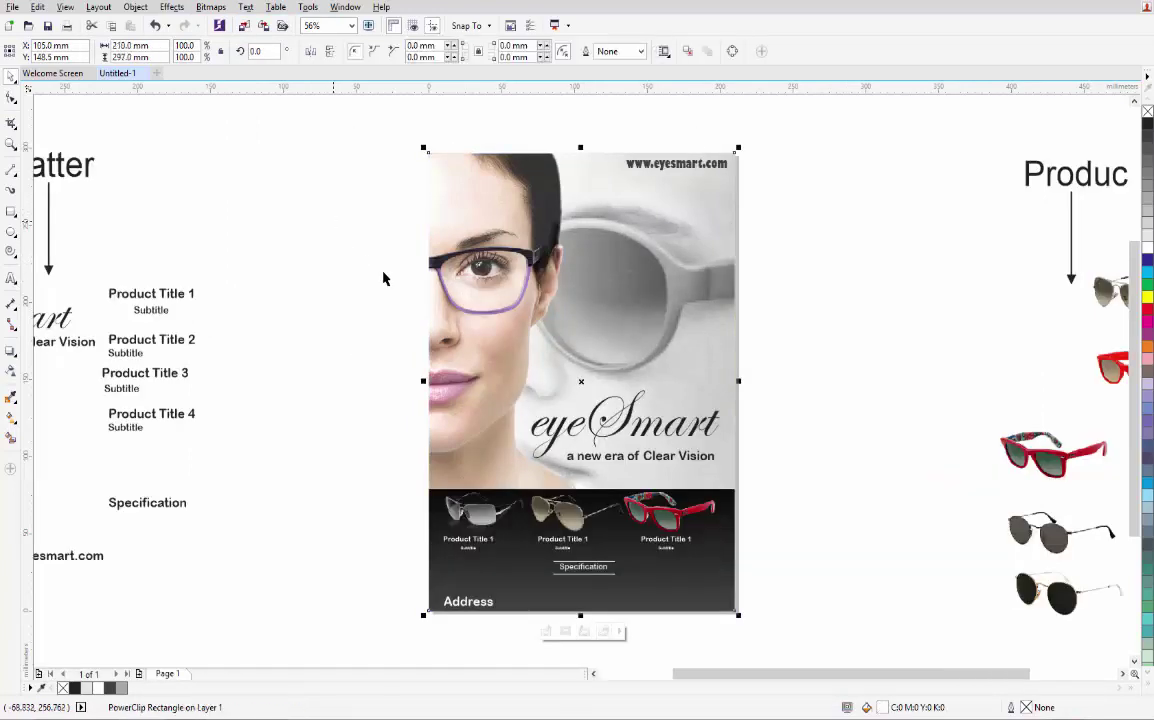
click(809, 335)
alt+click(495, 308)
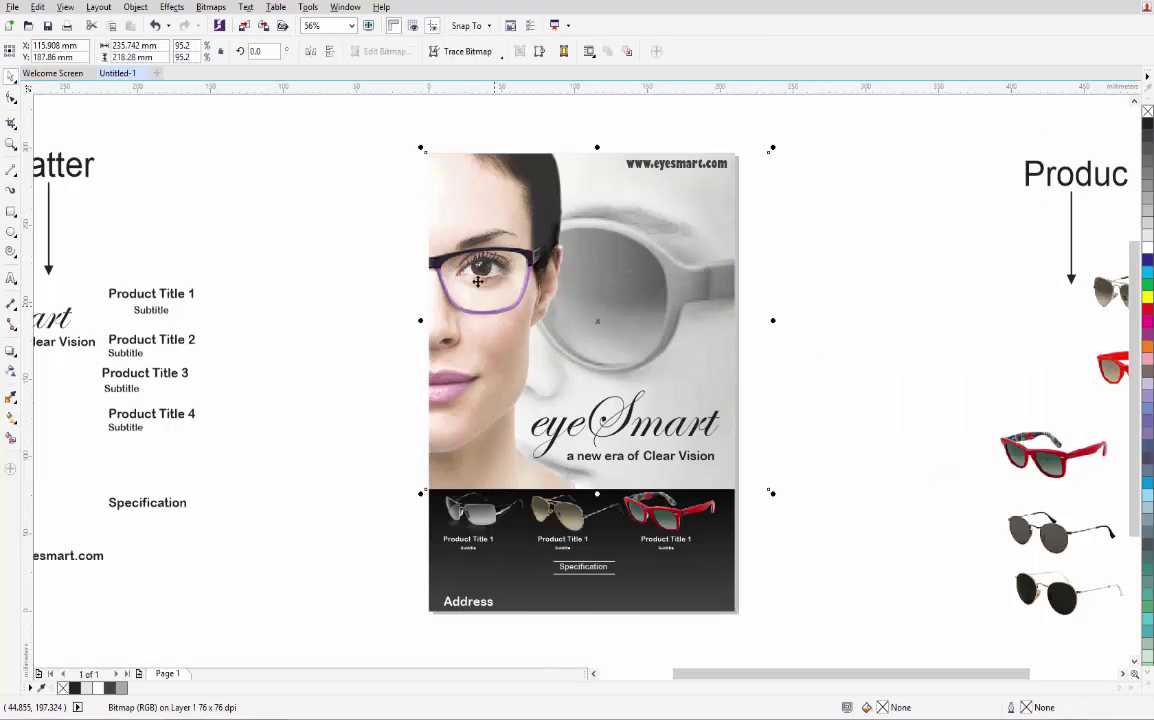
click(825, 298)
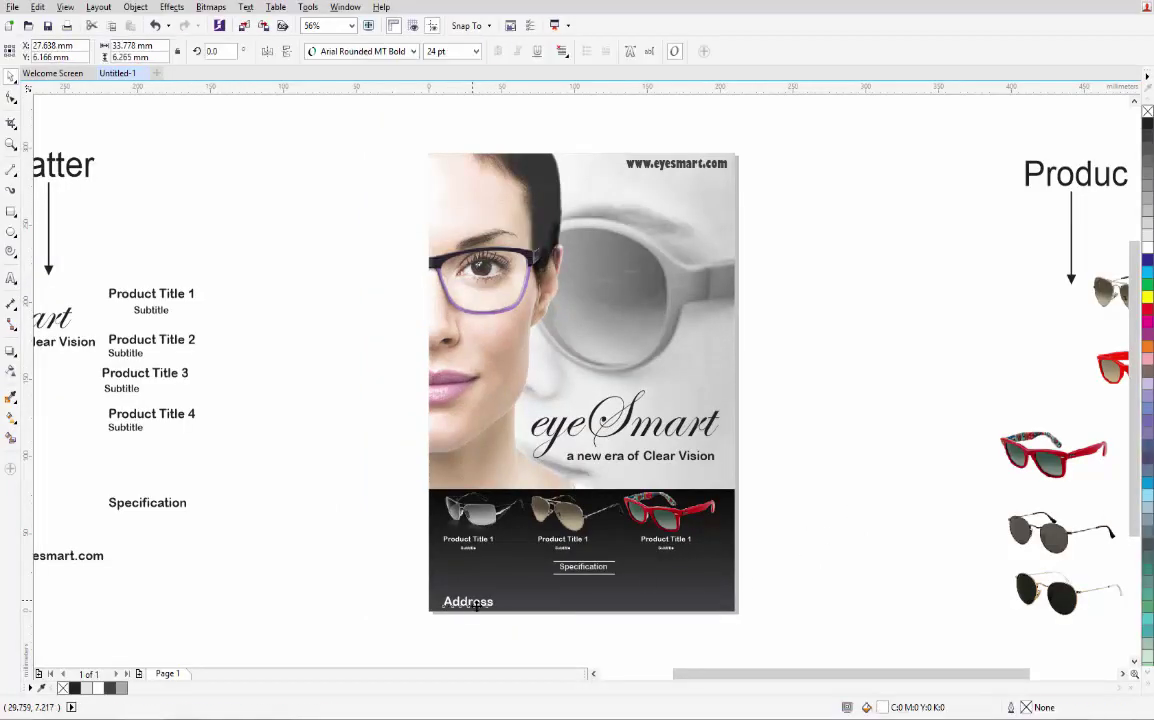
Step: Move the Address text to the middle of the dark band's lower edge and shift the Specification group down just above it
click(458, 606)
drag(458, 606, 583, 601)
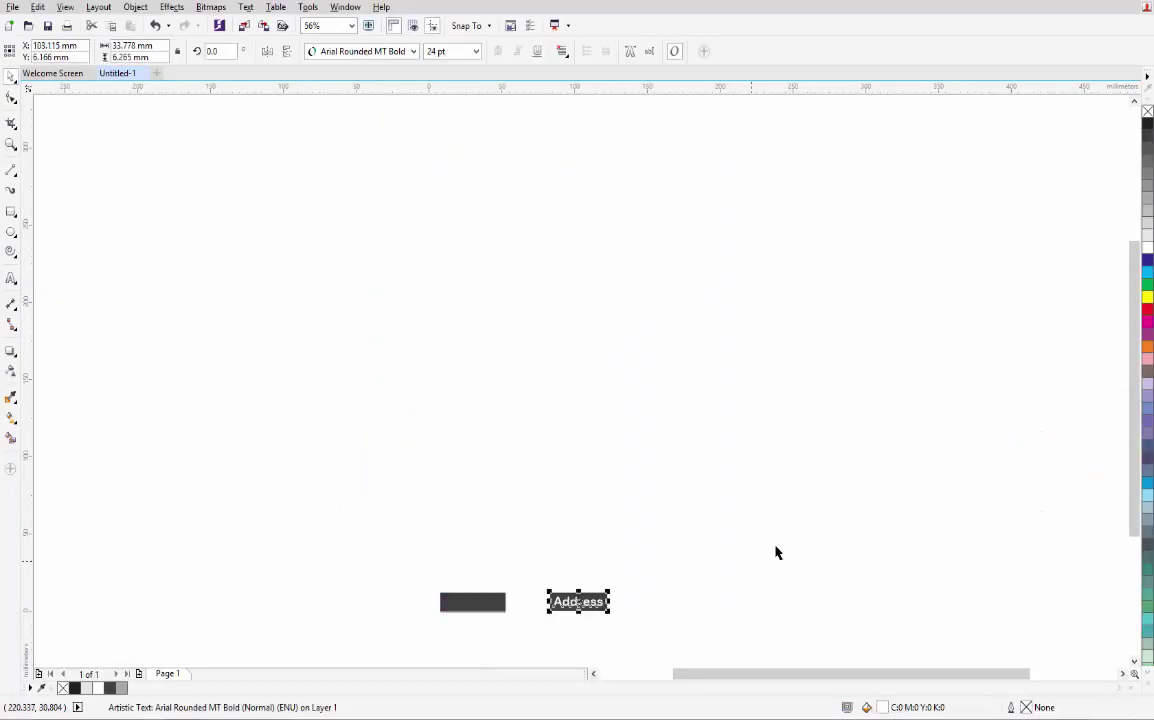
click(806, 592)
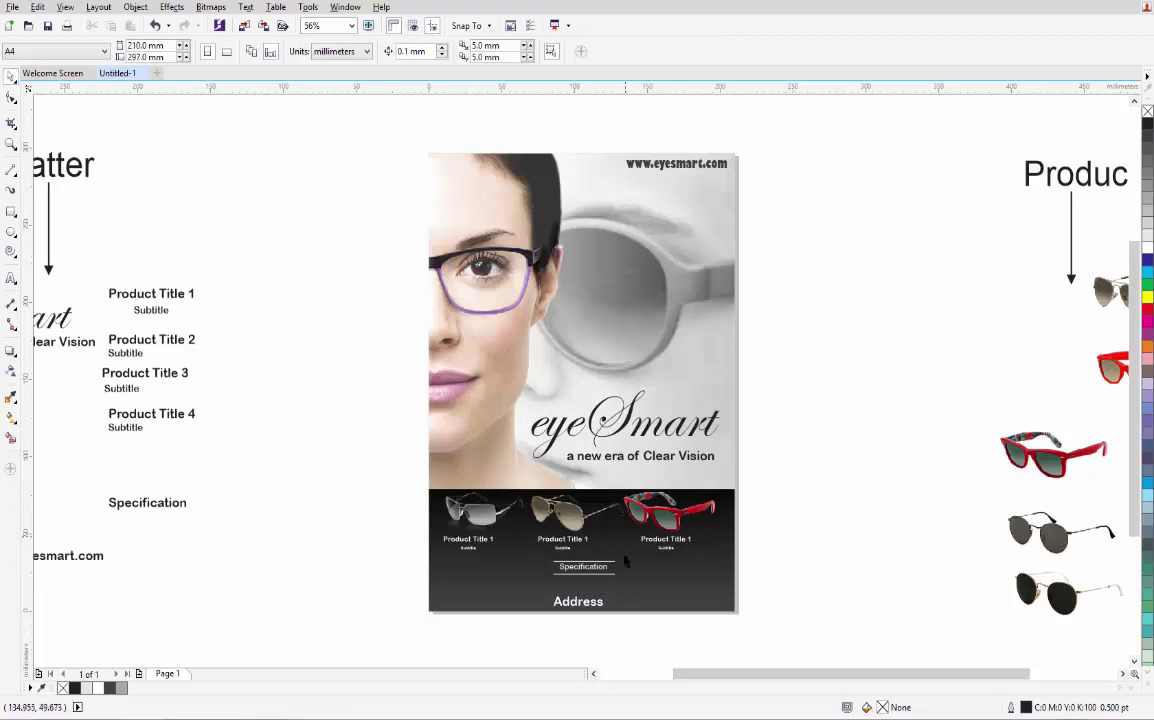
click(589, 556)
drag(583, 567, 583, 575)
click(831, 602)
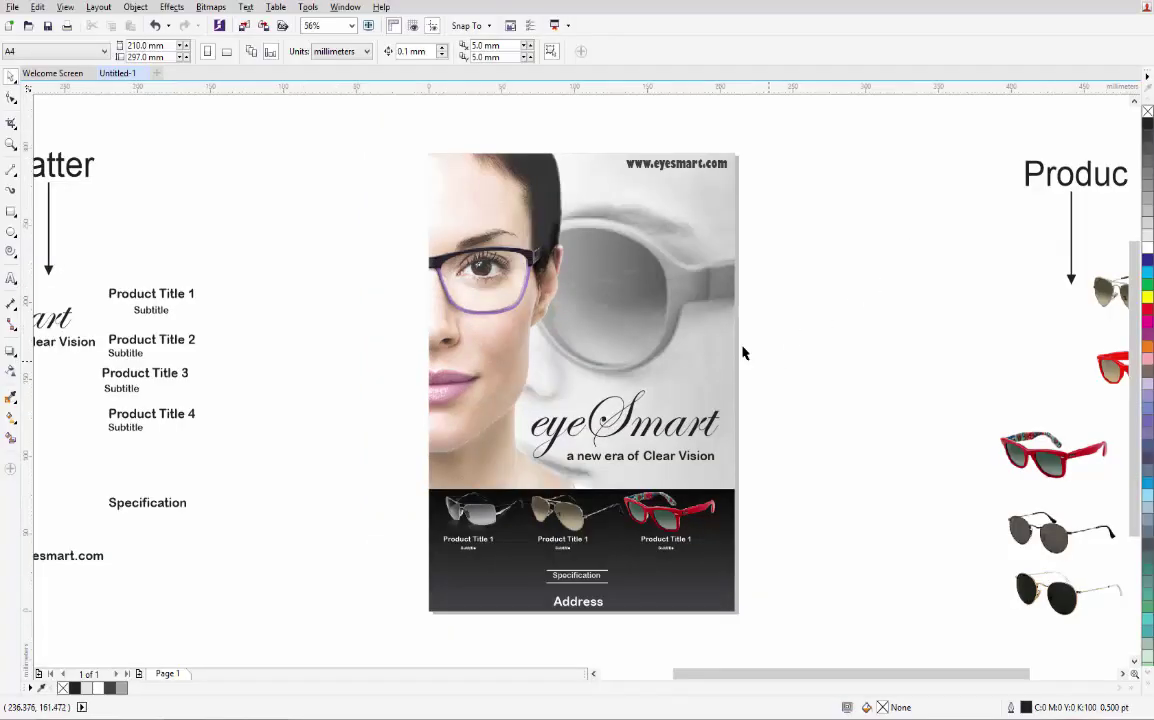
Step: Select all leaflet objects and move them together leftwards, partly off the page
drag(394, 129, 830, 622)
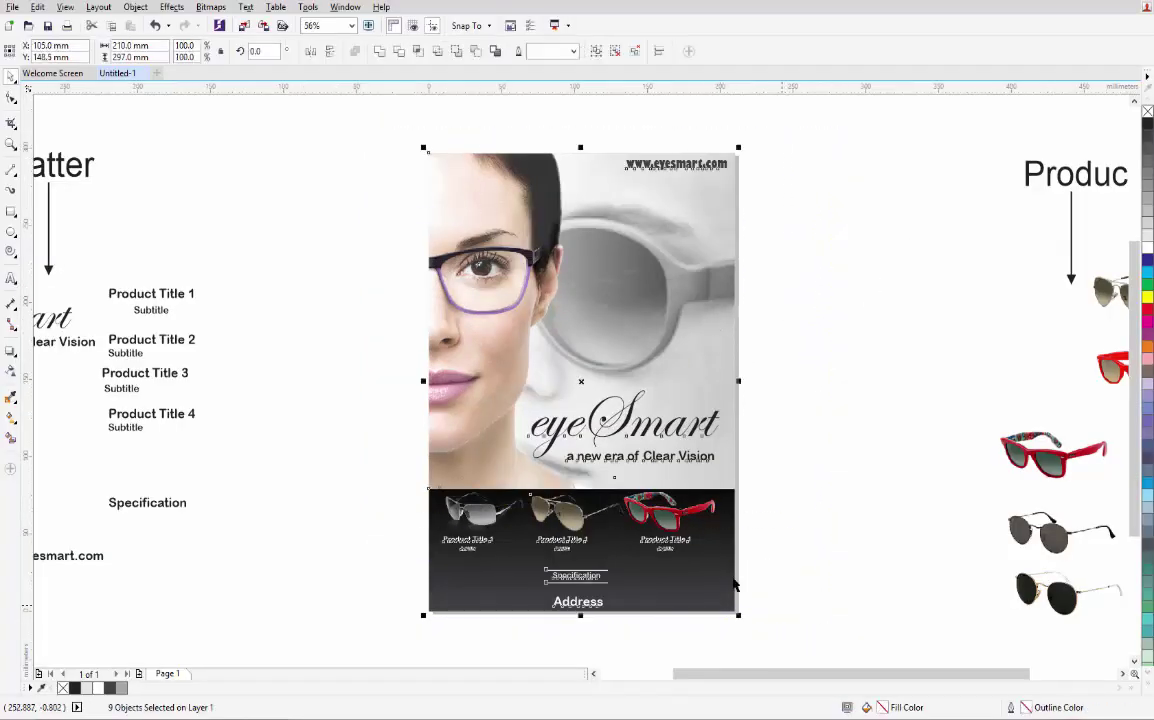
drag(557, 563, 505, 564)
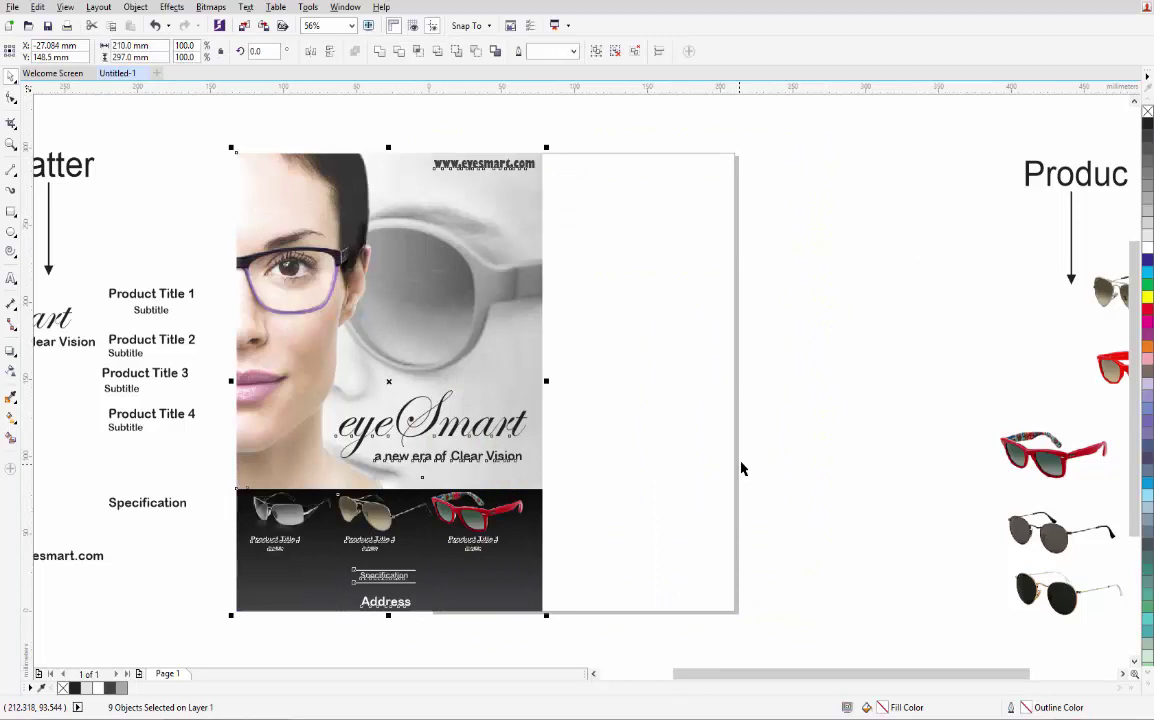
click(744, 468)
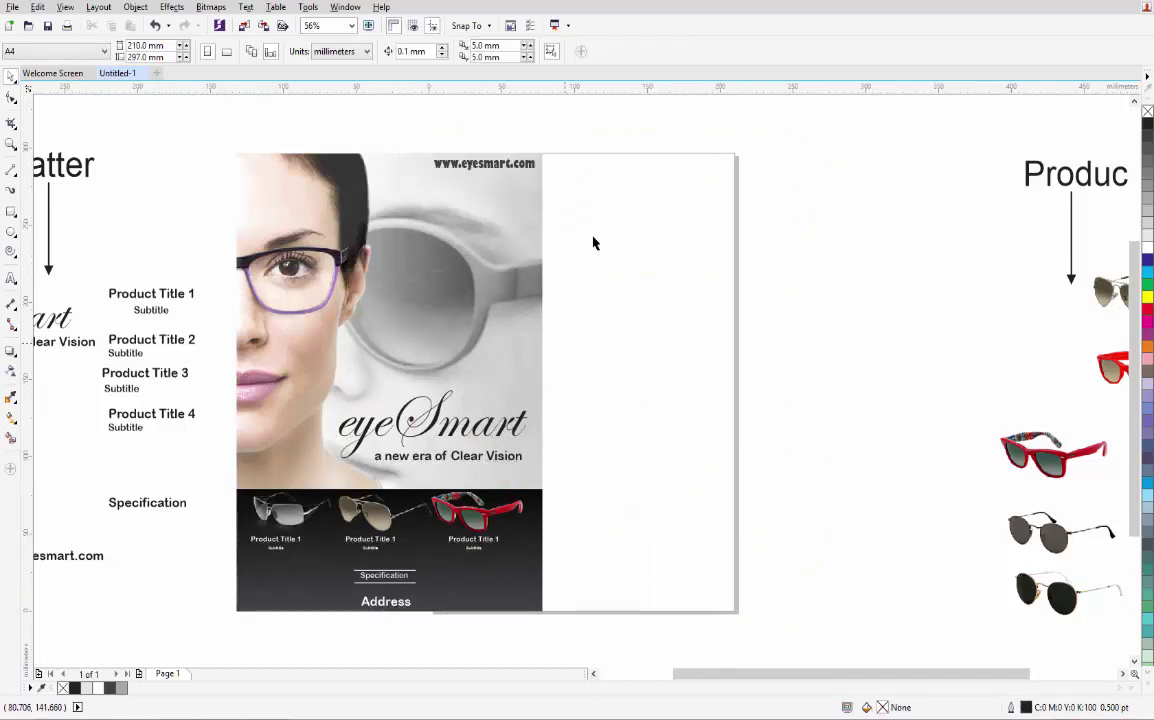
Step: Add a page-size 210 × 297 mm rectangle right of the leaflet and give it a vertical gradient from black to C72 M69 Y66 K89
double_click(12, 211)
drag(583, 383, 716, 383)
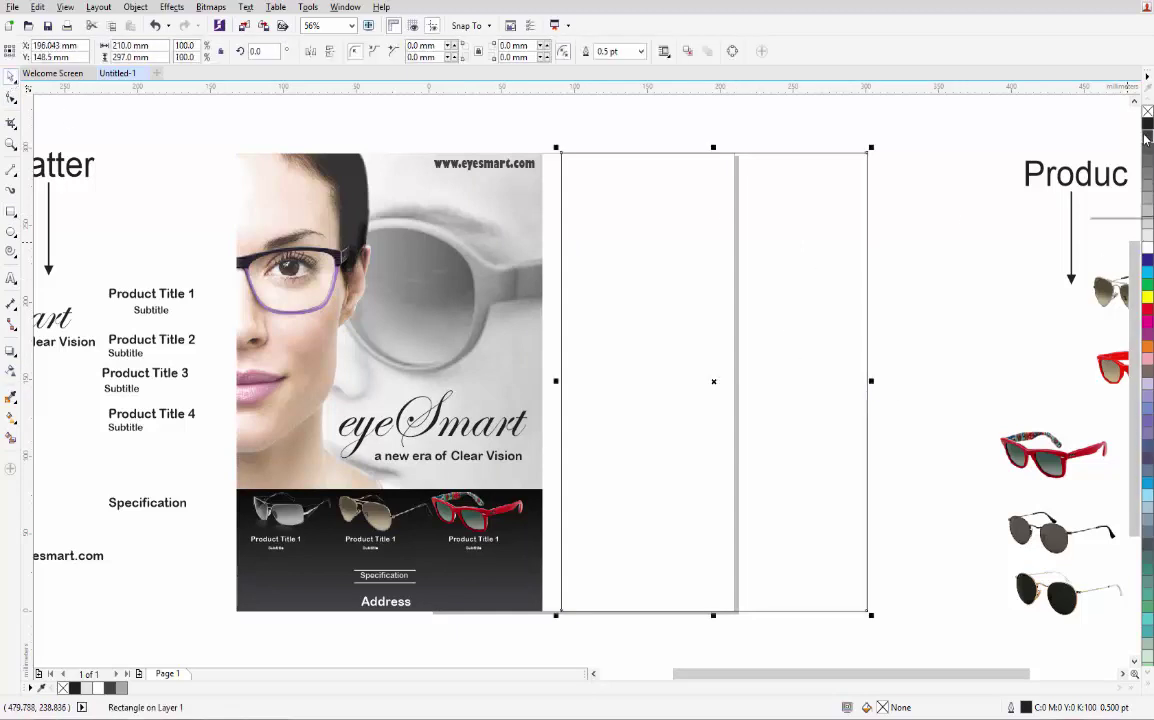
key(g)
drag(699, 205, 714, 588)
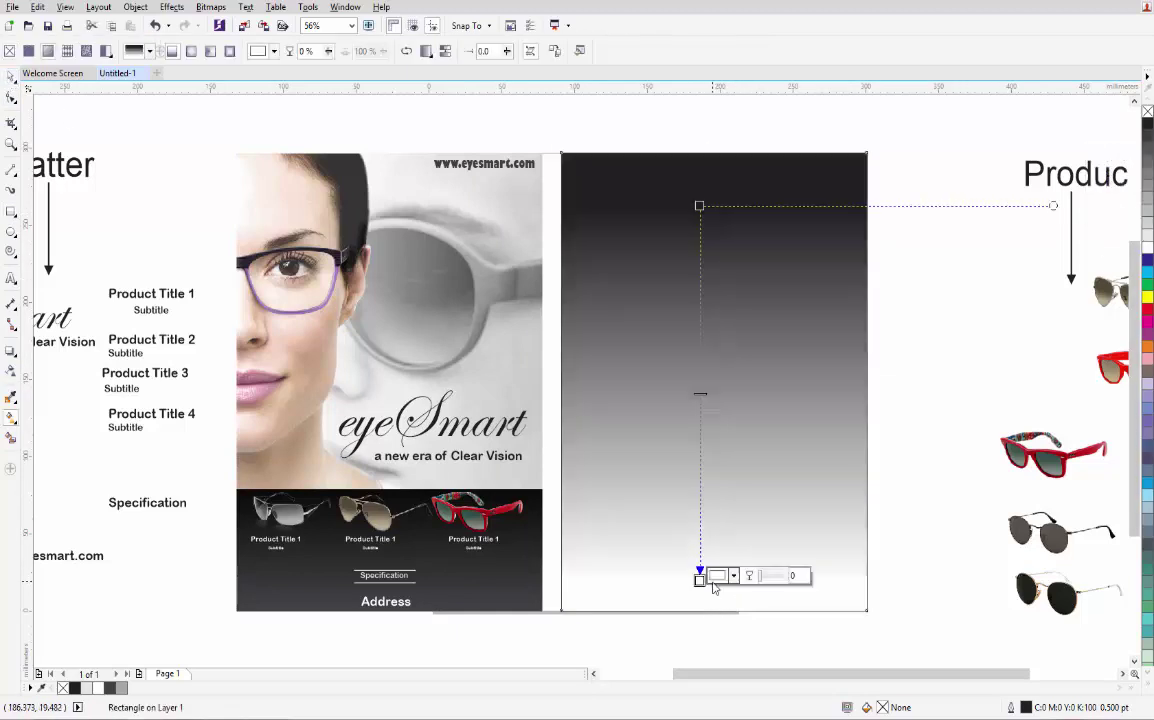
click(720, 576)
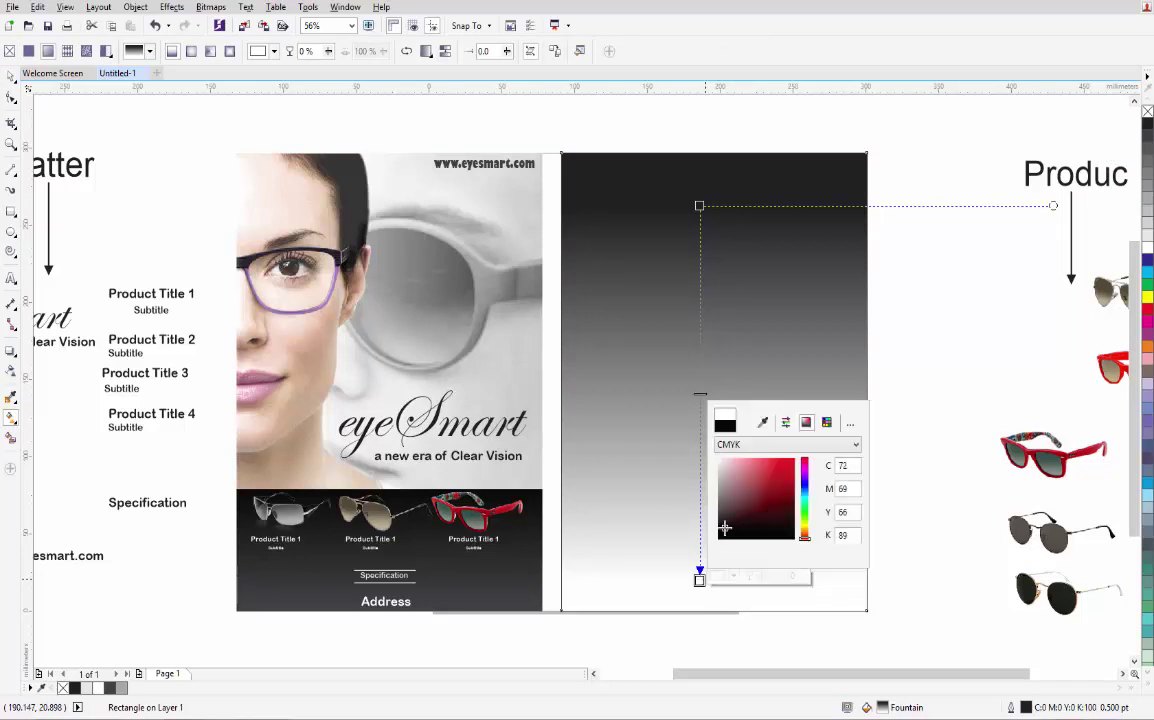
click(725, 528)
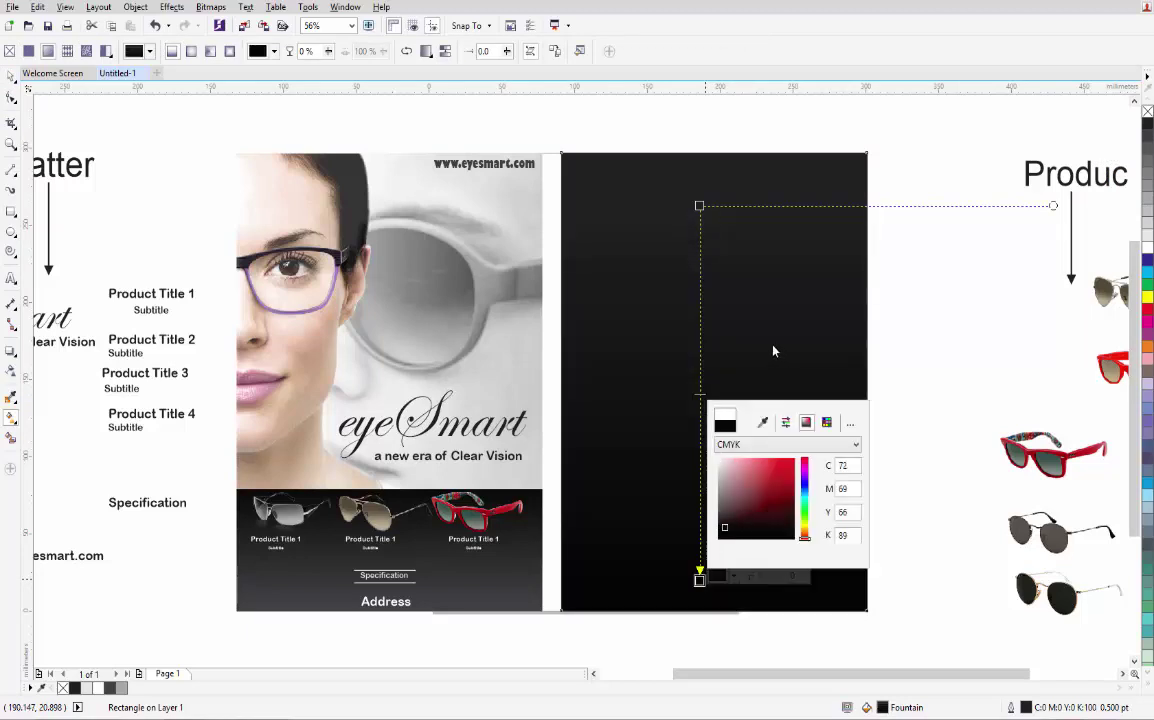
Step: Adjust the tall dark rectangle's vertical gradient, lightening its upper end to C56 M54 Y49 K19
click(724, 522)
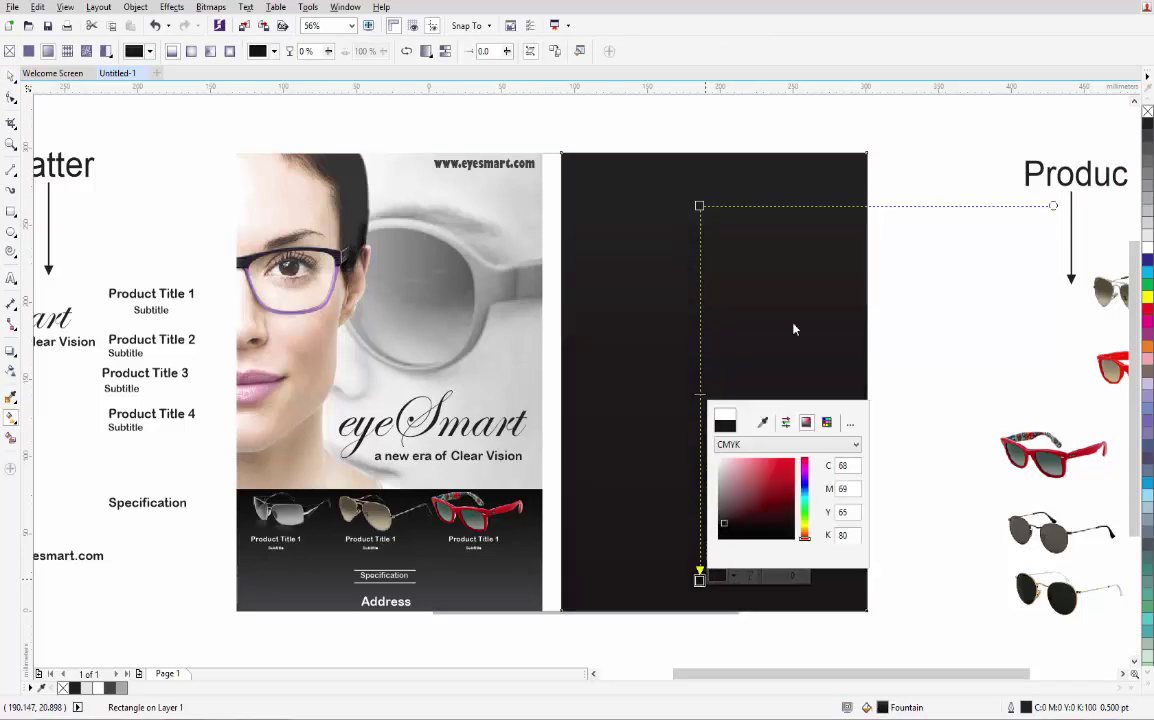
click(732, 527)
click(699, 207)
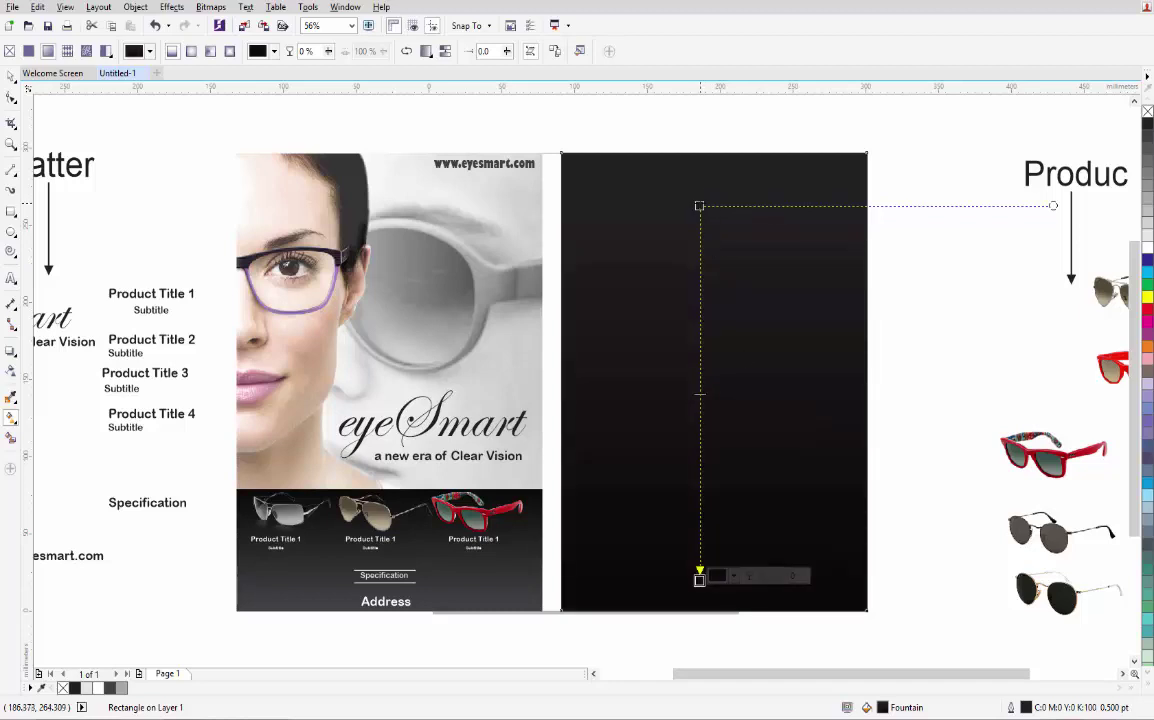
click(729, 201)
mouse_move(731, 298)
mouse_down()
mouse_move(725, 320)
mouse_move(717, 312)
mouse_up()
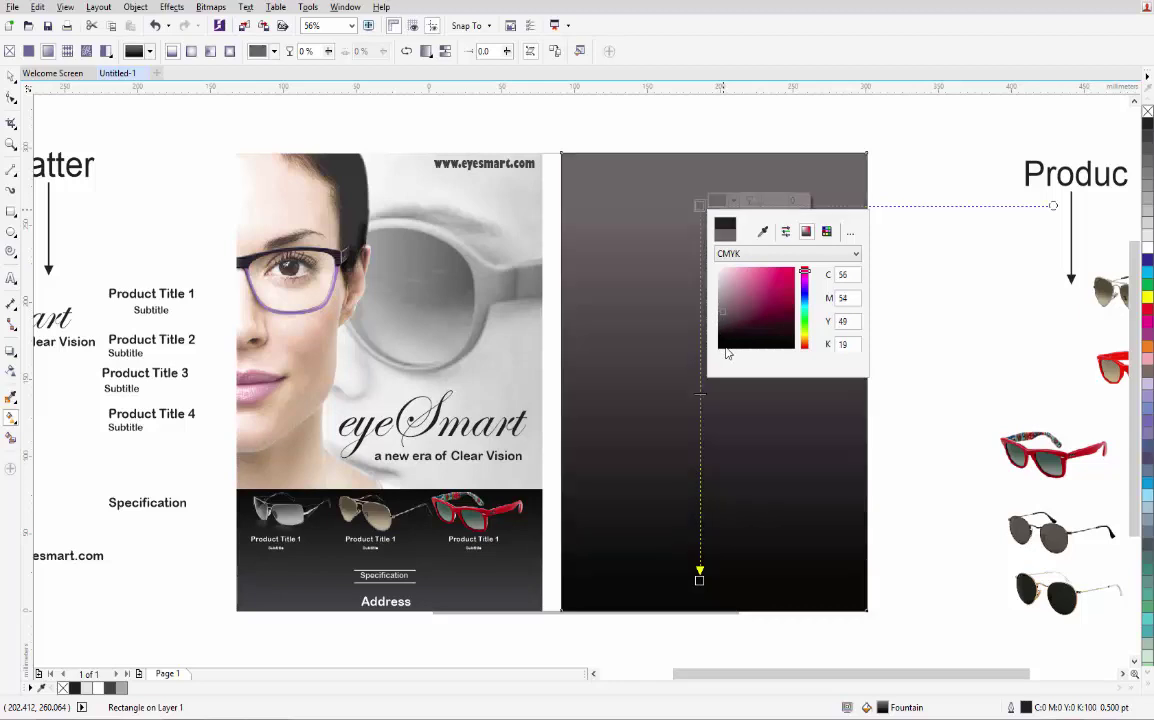
click(11, 75)
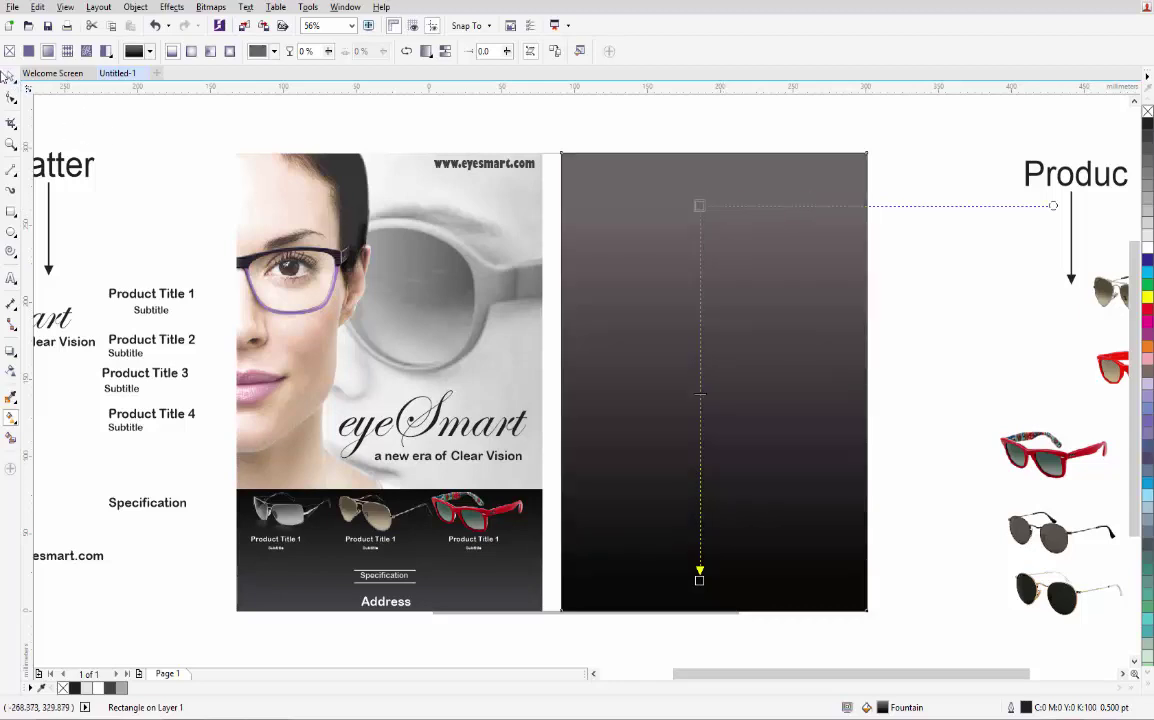
click(11, 75)
click(108, 165)
Step: Create a 78.091 × 270.211 mm copy of the gradient rectangle inside its right part, mirror it vertically and remove its outline
key(F4)
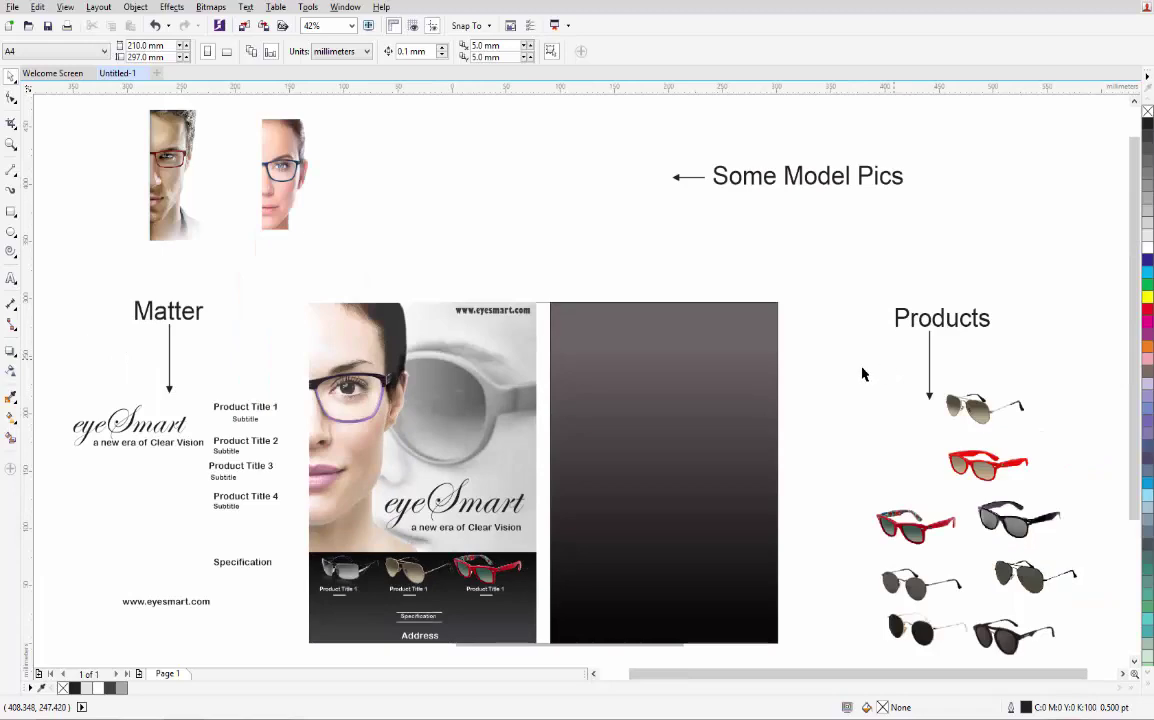
click(668, 425)
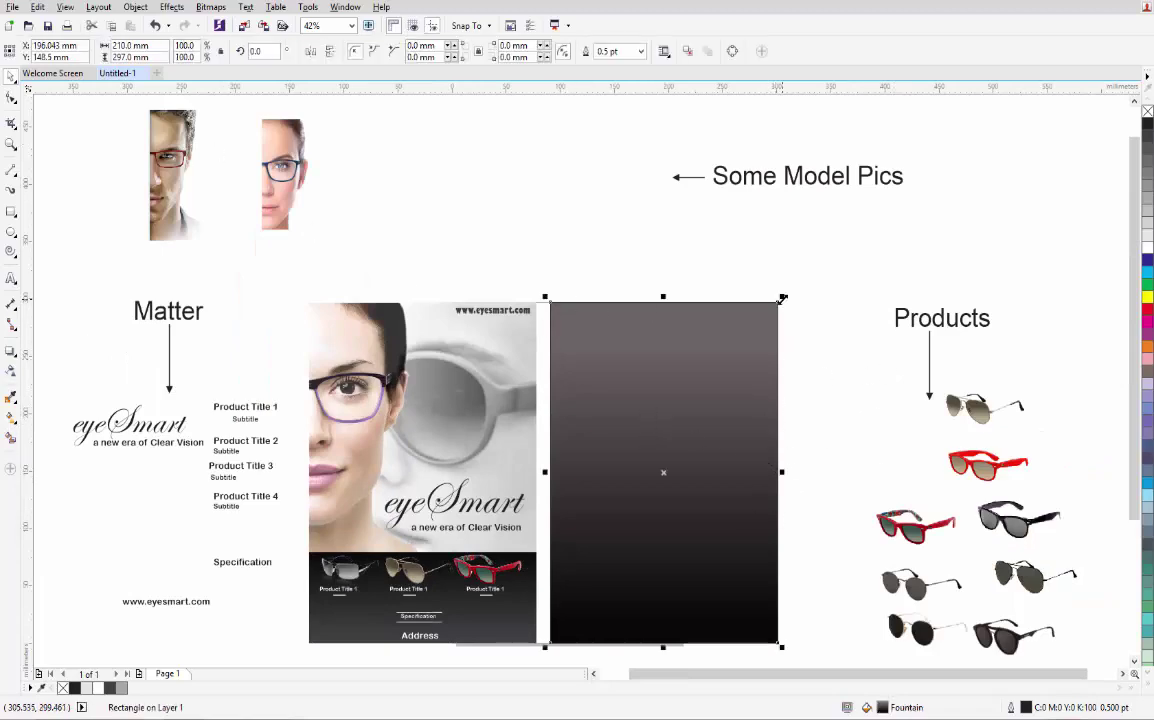
mouse_move(782, 298)
mouse_down()
mouse_move(750, 337)
mouse_move(772, 311)
mouse_up()
drag(768, 471, 726, 473)
click(820, 553)
click(723, 475)
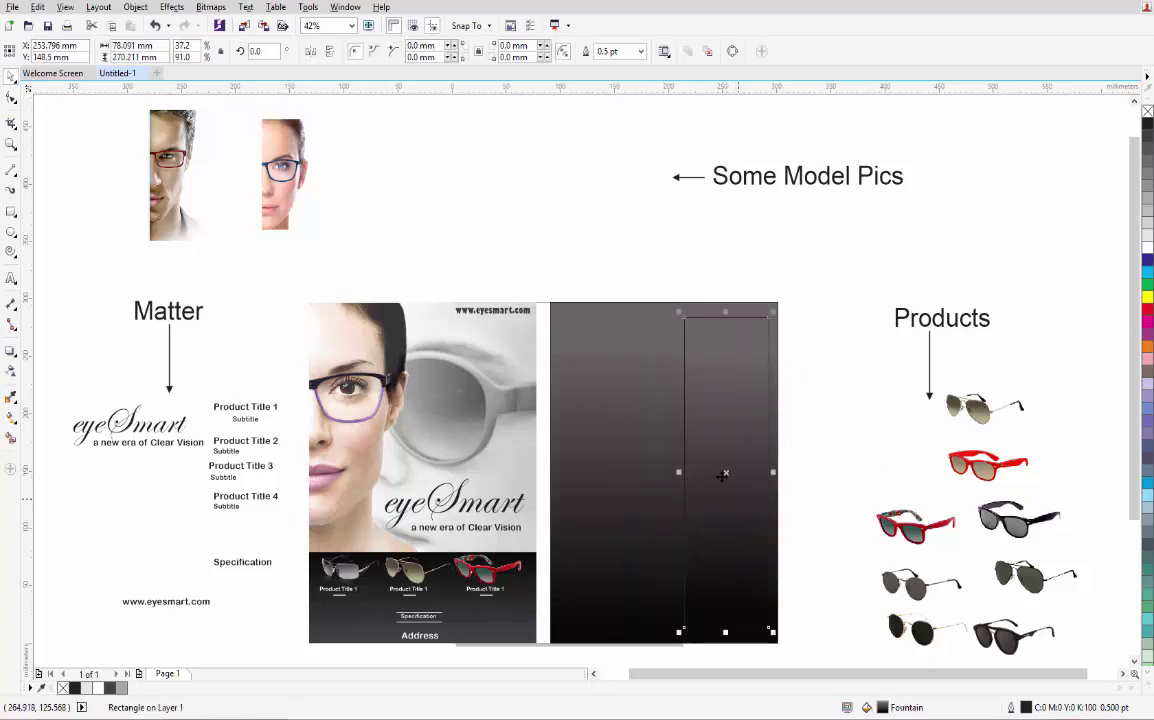
click(329, 52)
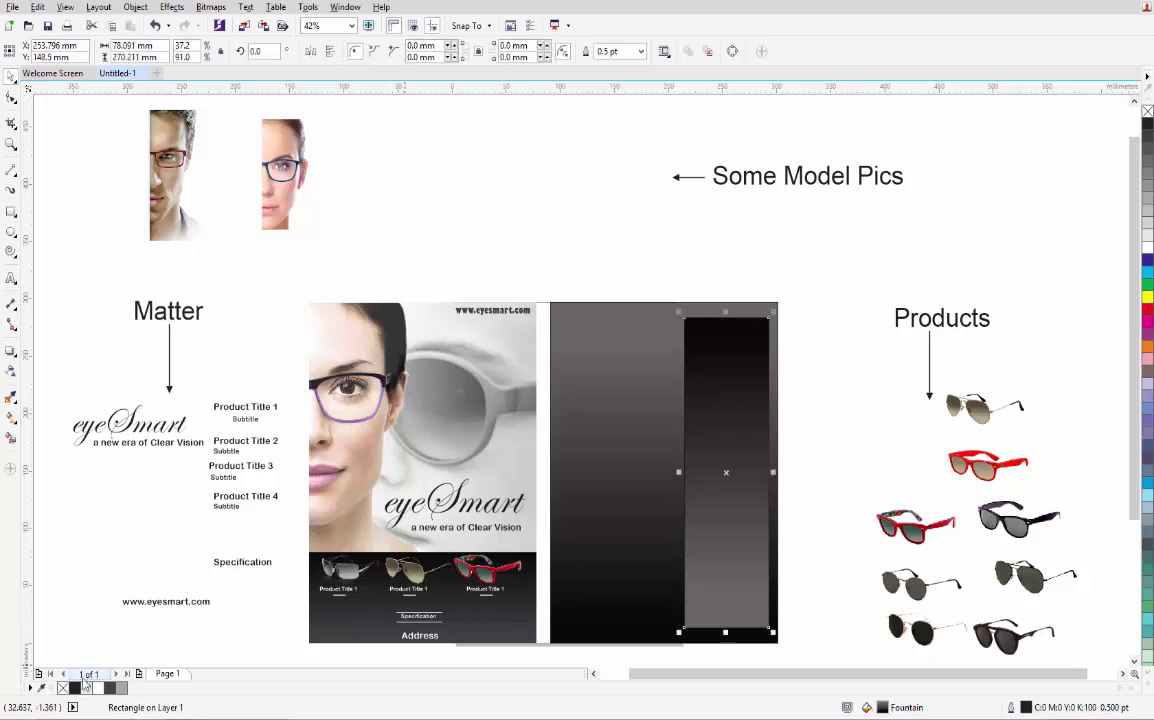
click(237, 206)
Step: Place the woman's photo with blue glasses on the dark rectangle, mirrored horizontally against the narrow strip and enlarged to about 261 × 234 mm
click(290, 190)
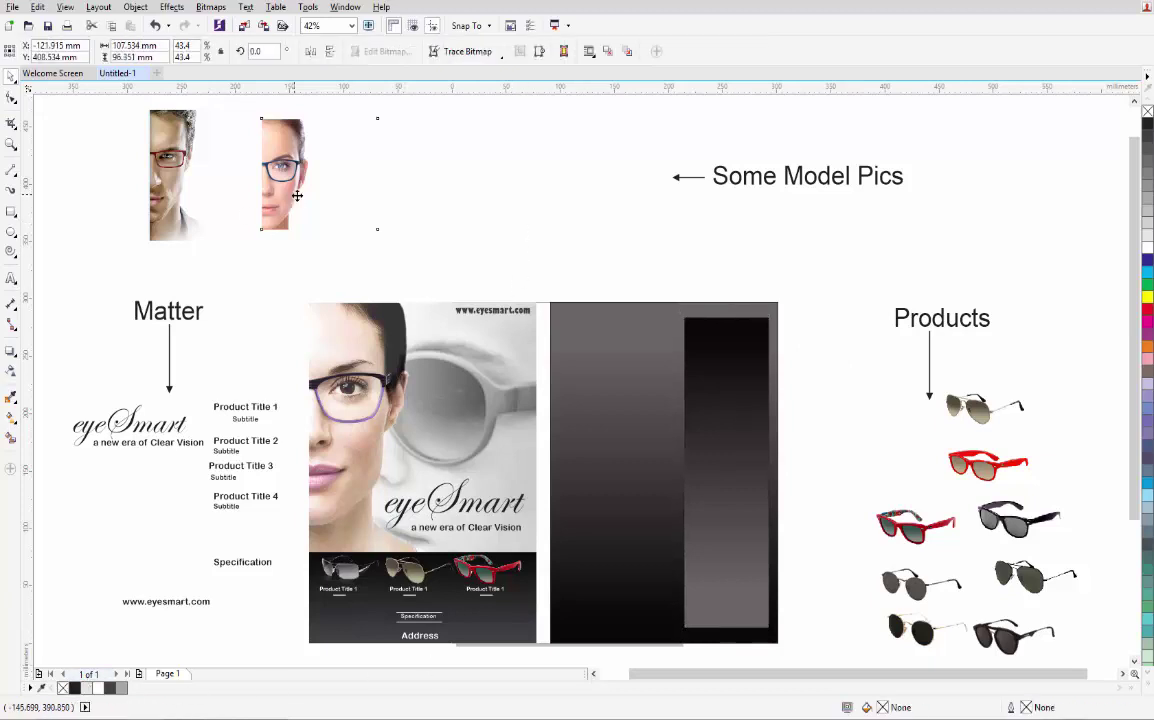
drag(265, 173, 664, 386)
drag(561, 432, 541, 461)
drag(651, 323, 651, 322)
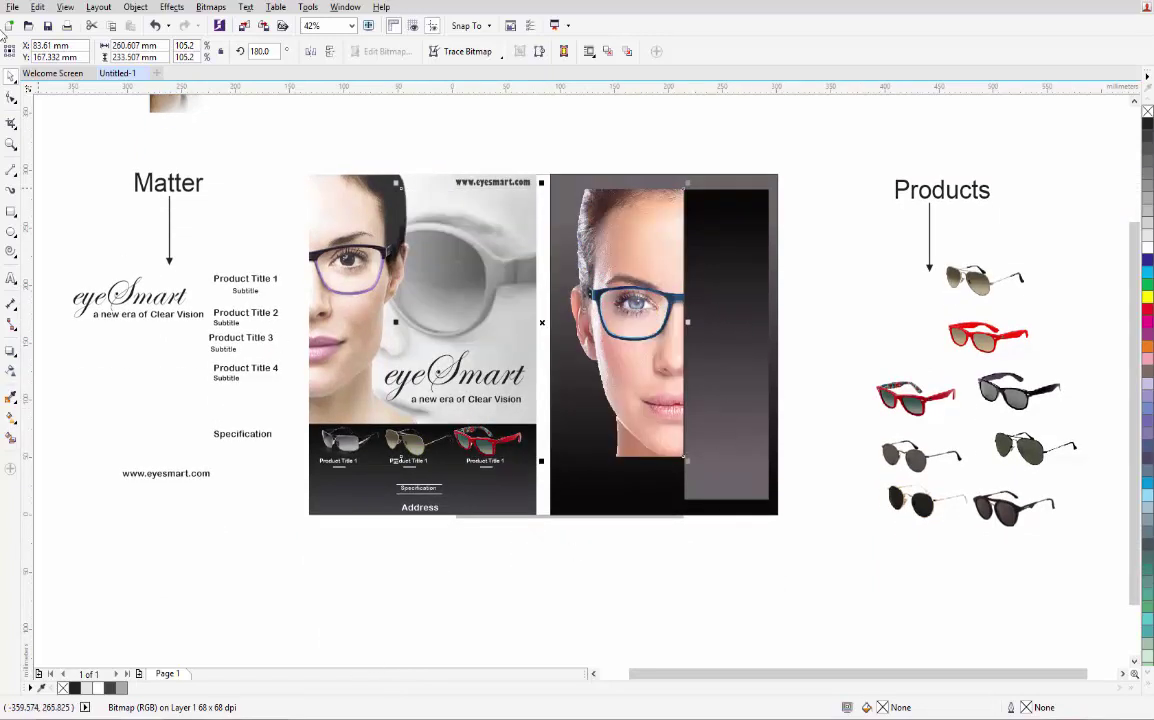
Step: Crop the empty left part of the woman's photo with the Shape tool so it ends within the dark rectangle
click(12, 97)
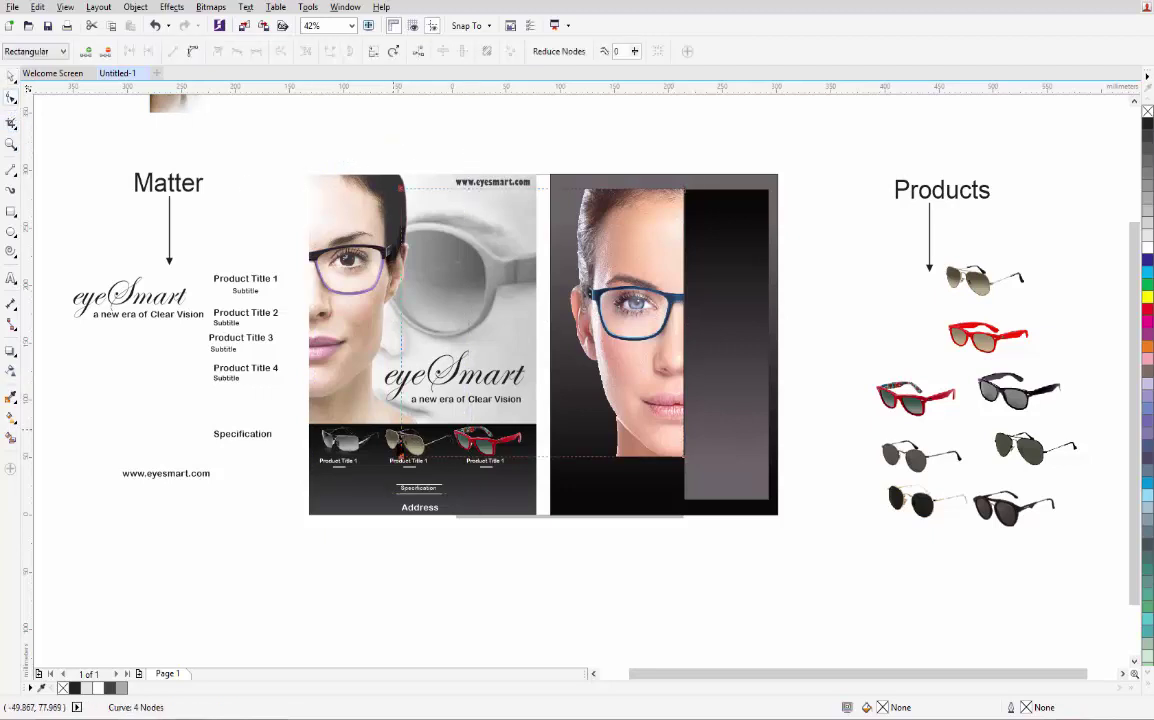
drag(400, 458, 563, 455)
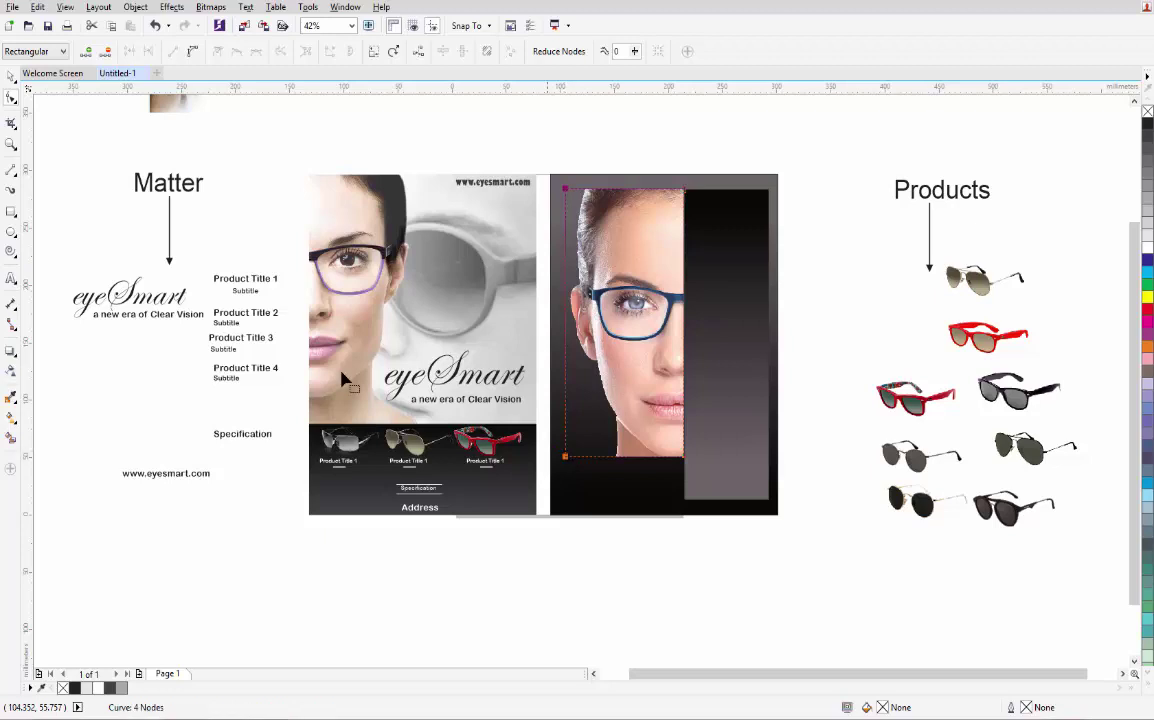
click(11, 77)
Step: Align the cropped photo and the narrow gradient strip to the top edge of the dark background rectangle
shift+click(737, 301)
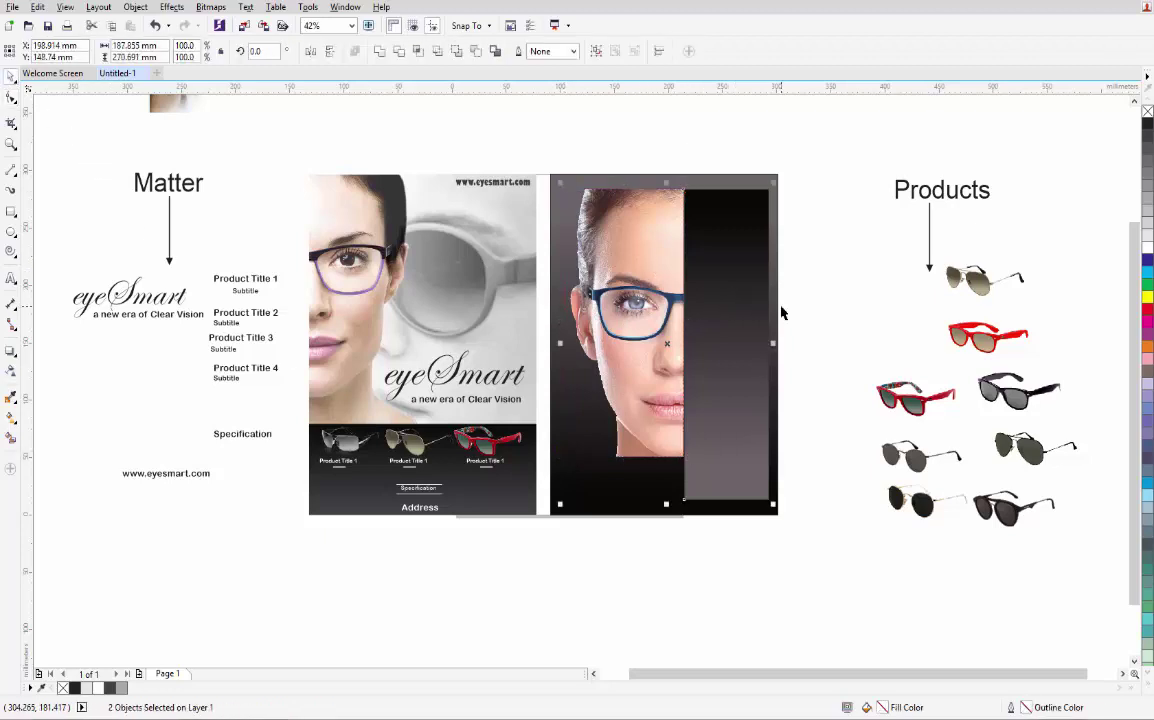
key(t)
click(781, 411)
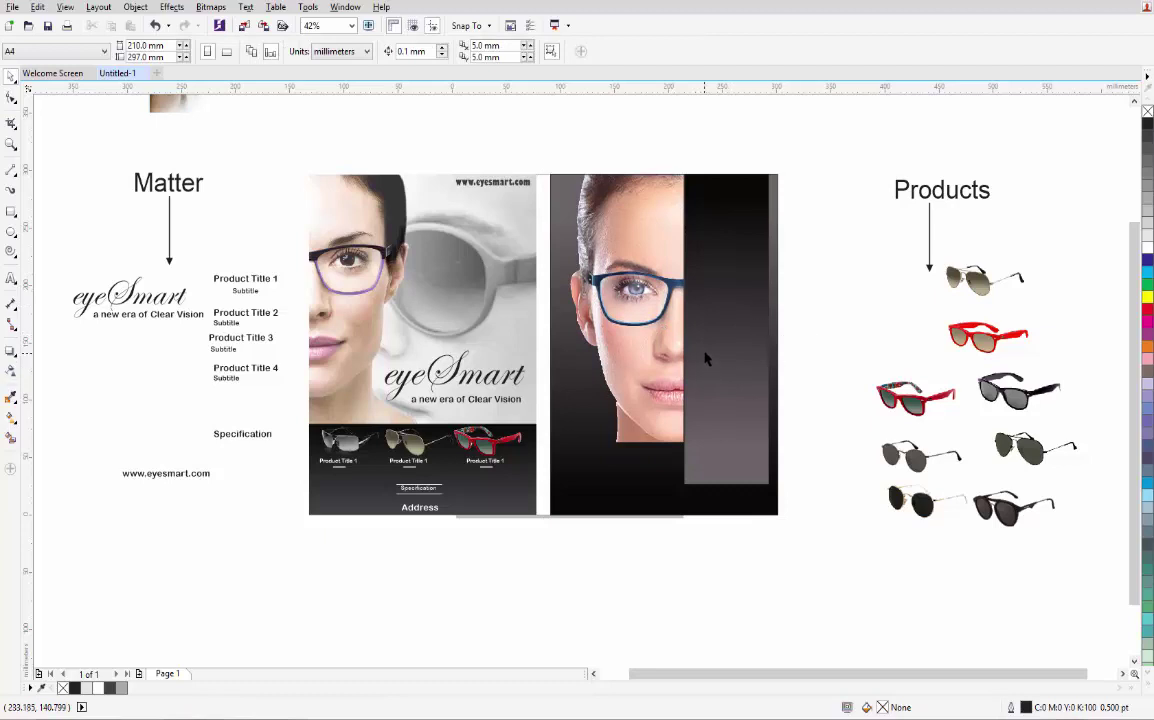
Step: Select the narrow gradient strip beside the woman's photo on the dark rectangle
scroll(748, 443, up, 2)
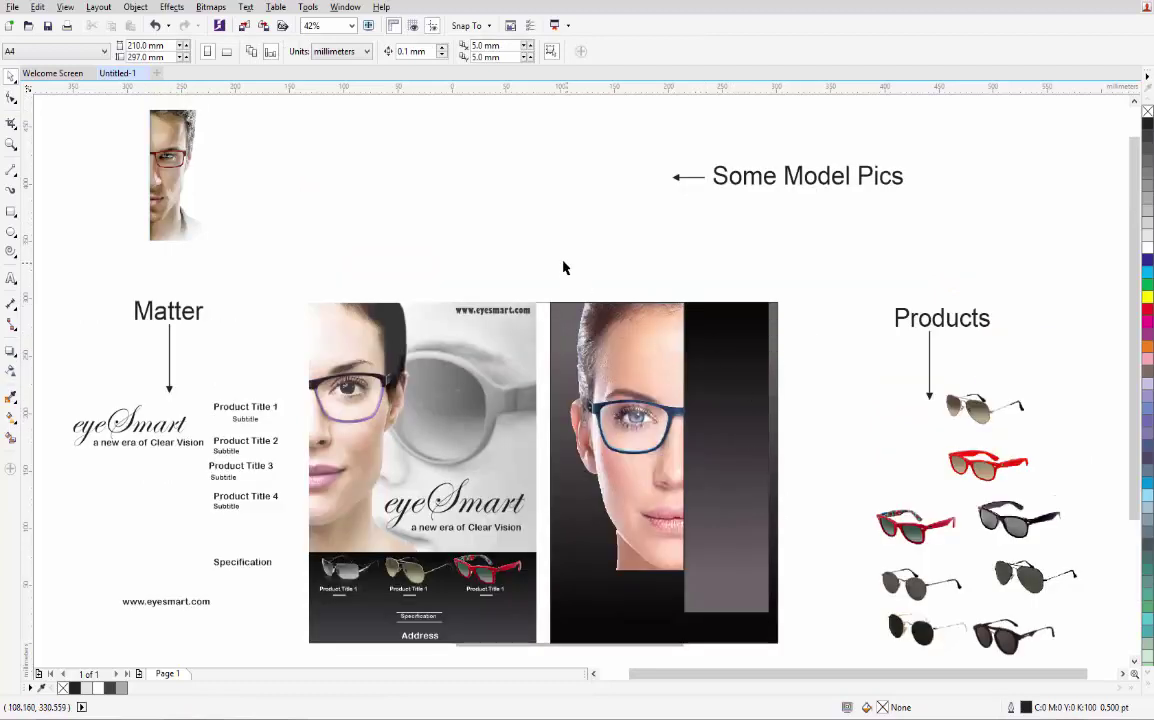
drag(555, 268, 820, 440)
click(738, 590)
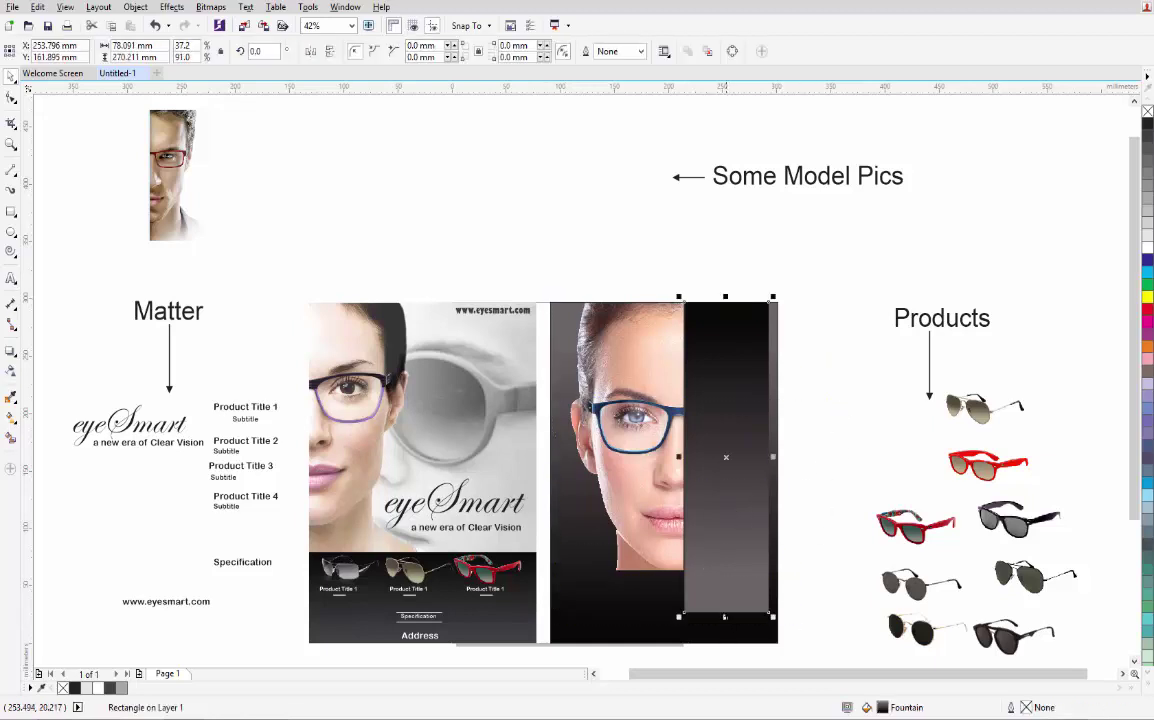